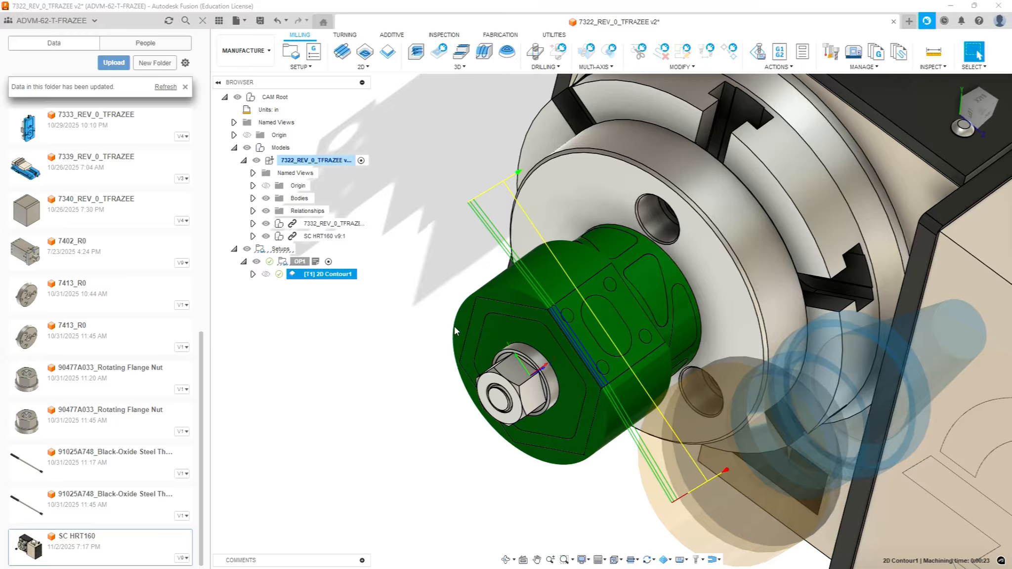
# Measure one of the small holes on the hexagonal section's slotted face
pyautogui.click(346, 324)
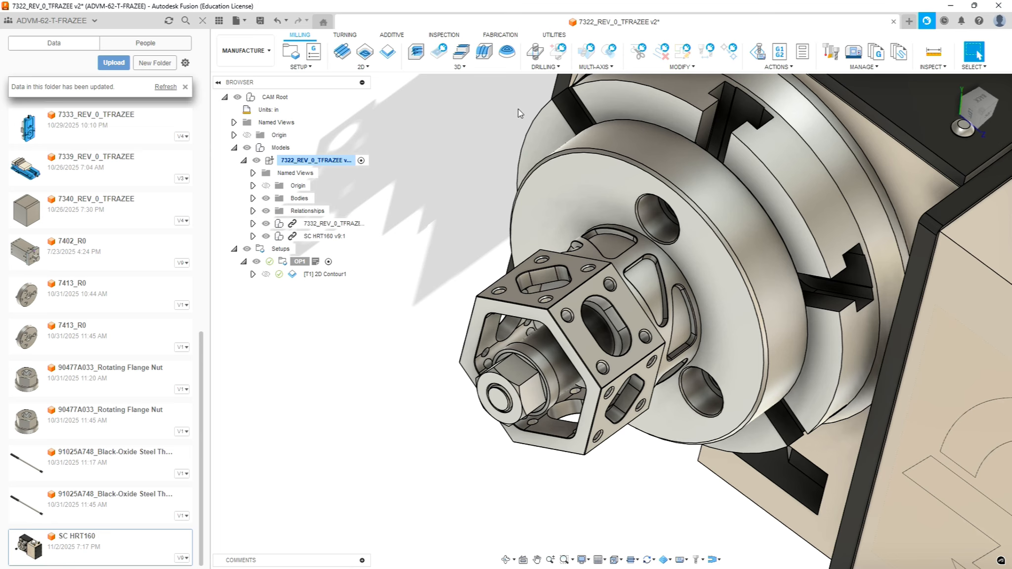
pyautogui.click(933, 52)
pyautogui.click(641, 340)
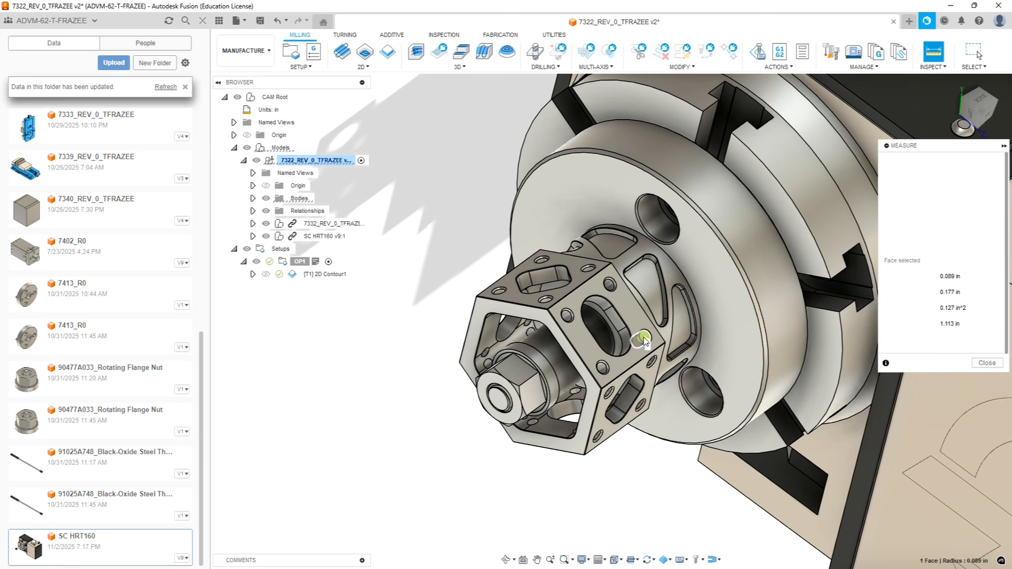
pyautogui.click(987, 362)
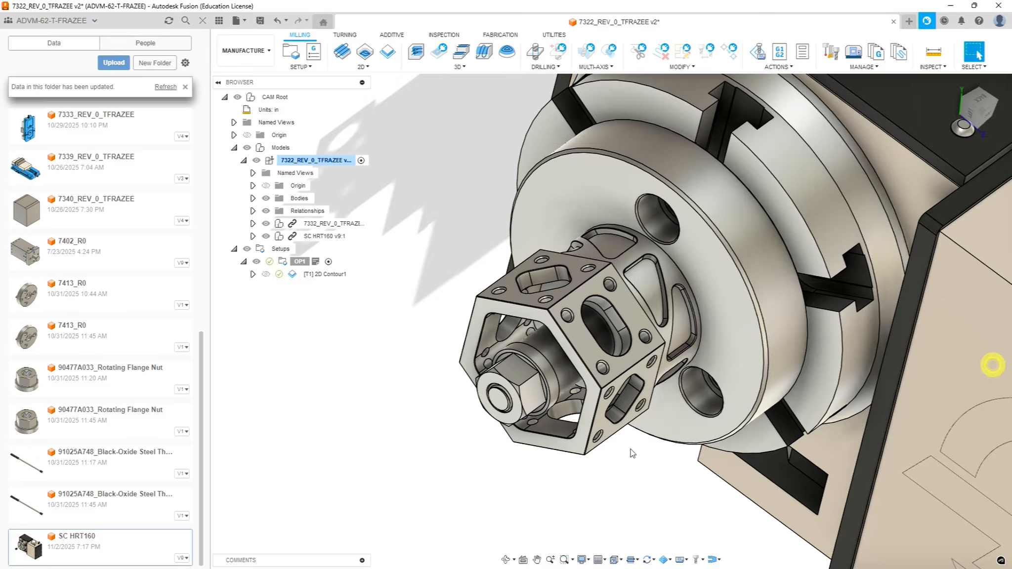
pyautogui.click(321, 391)
# Start a Drill operation with tool 15, the 3/8" 90° spot drill from the Sierra_VF1_aluminum_2026_rev1.1 library
pyautogui.click(558, 67)
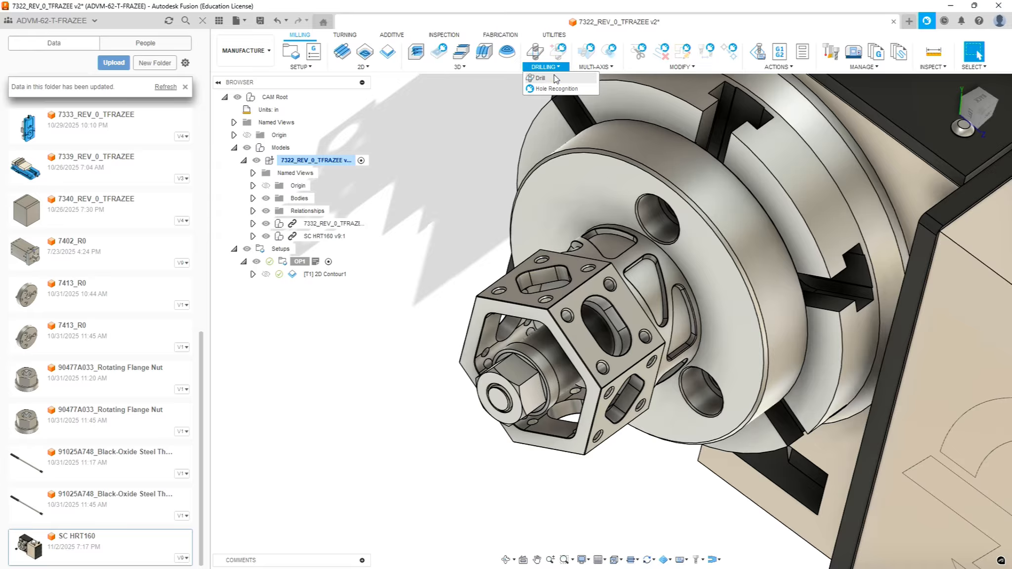
pyautogui.click(554, 77)
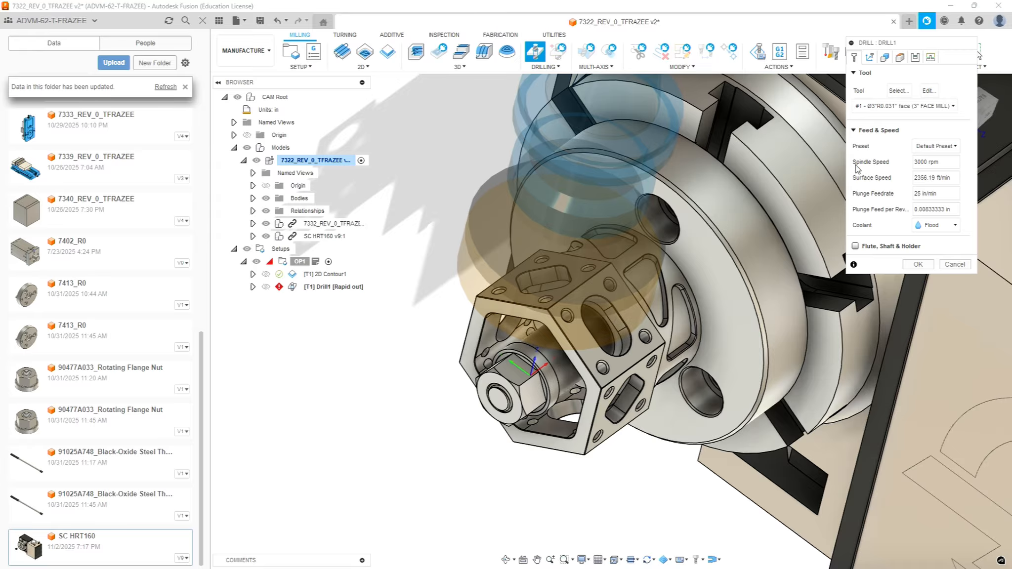
pyautogui.click(898, 91)
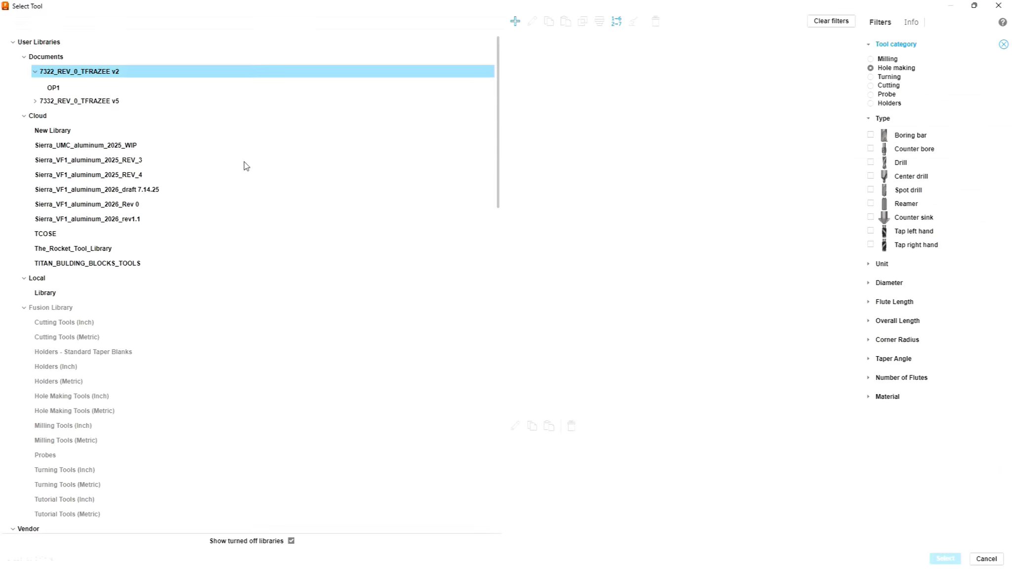
pyautogui.click(88, 219)
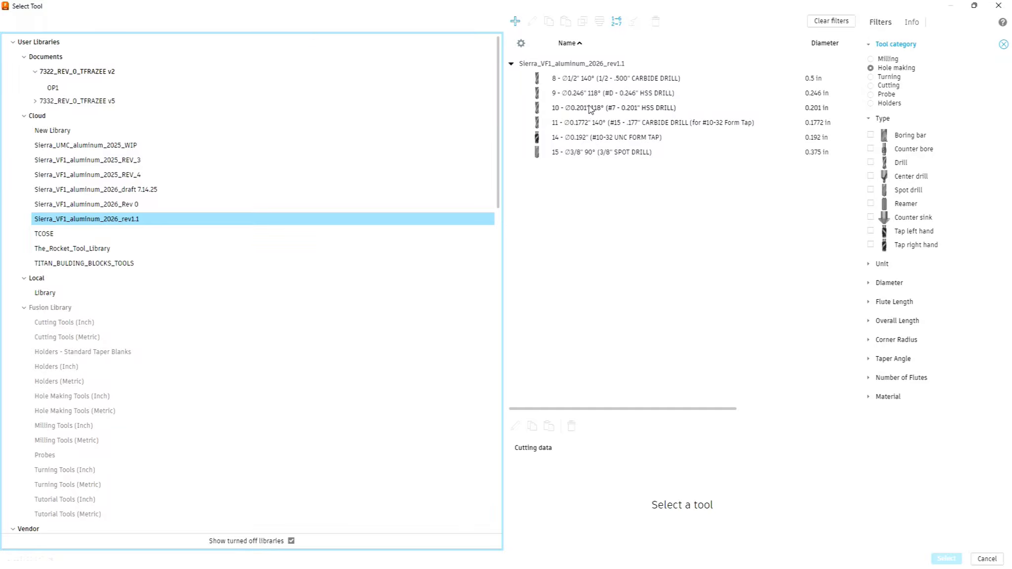
pyautogui.click(602, 151)
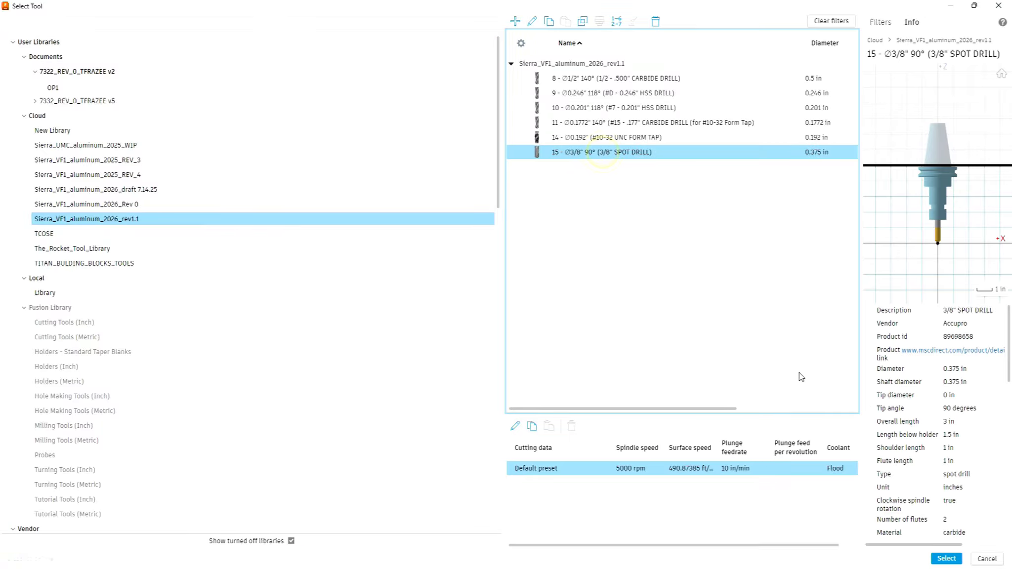
pyautogui.click(946, 559)
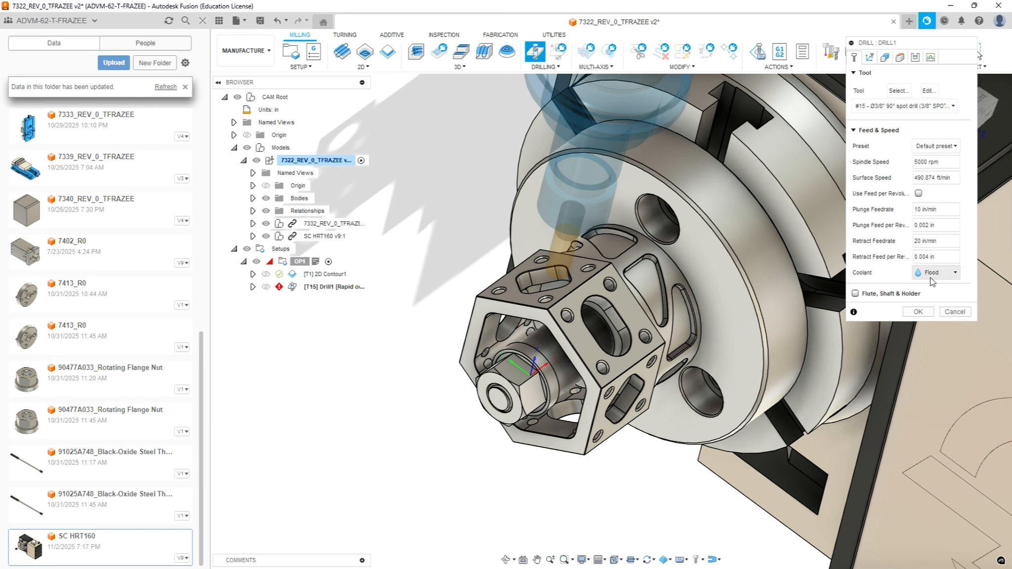
# Enable tool orientation, using the hexagon's slotted flat face for the Z axis and that face's long edge for the X axis
pyautogui.click(872, 59)
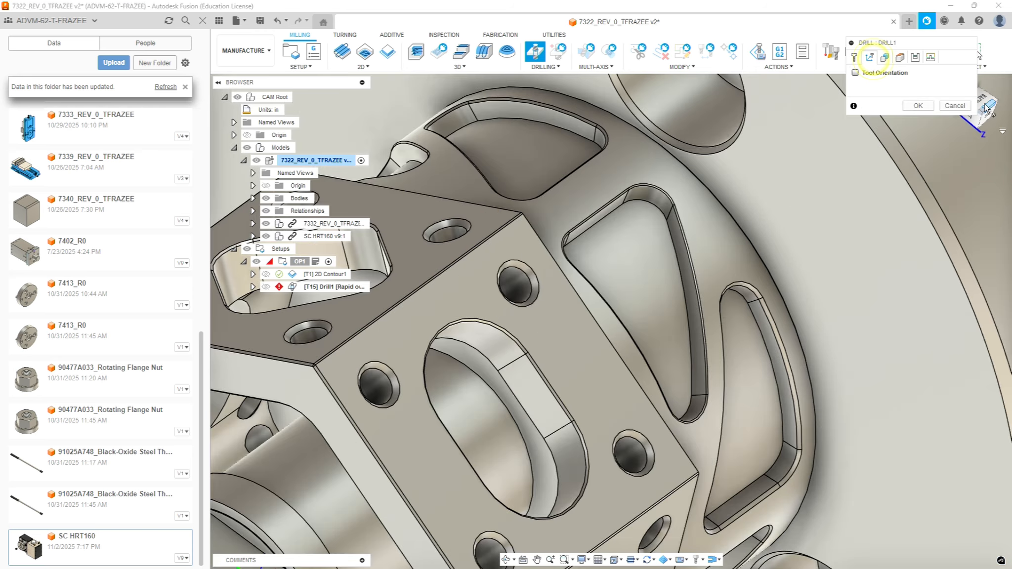
pyautogui.click(855, 73)
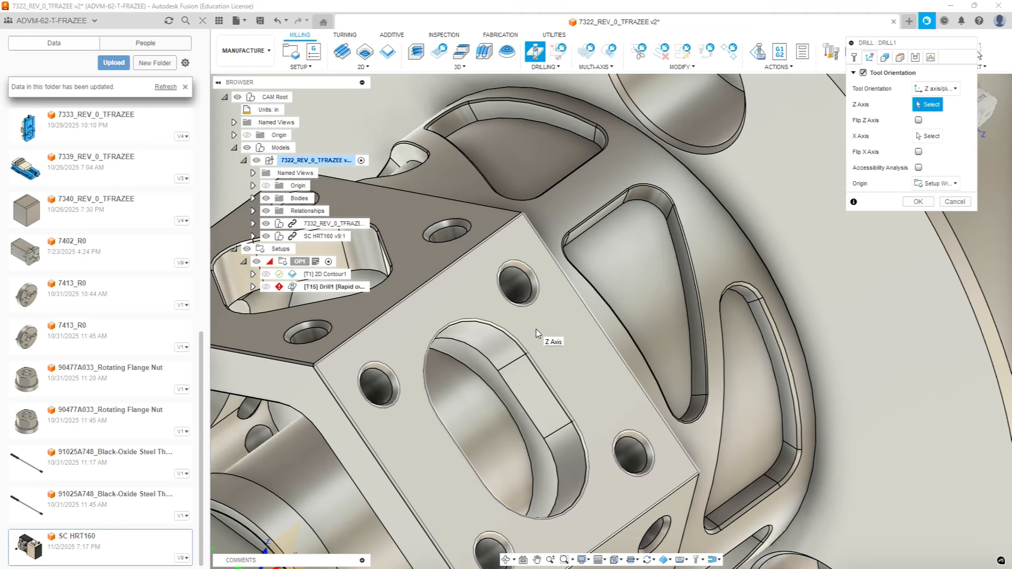
pyautogui.click(536, 329)
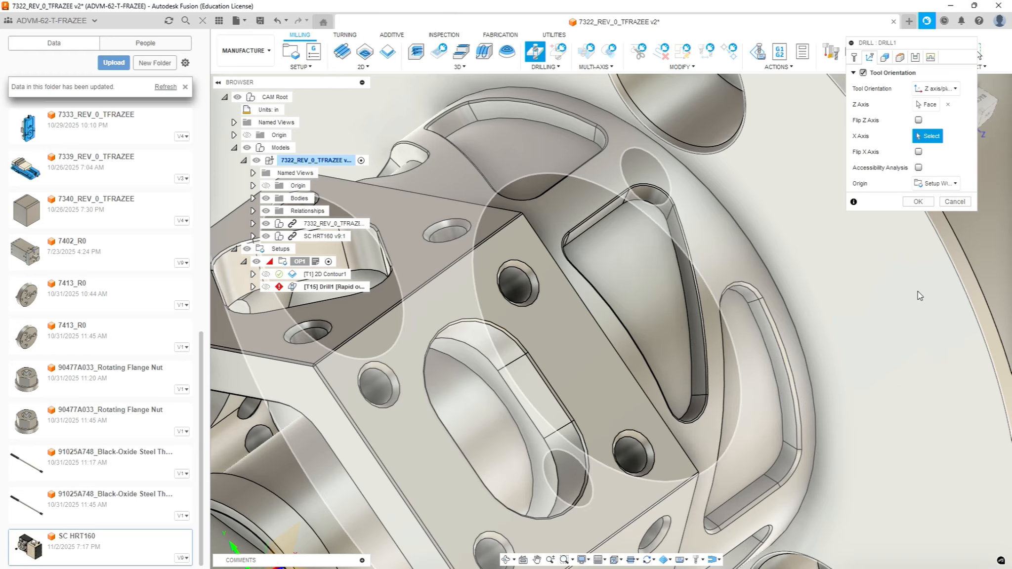
pyautogui.scroll(-5, 641, 278)
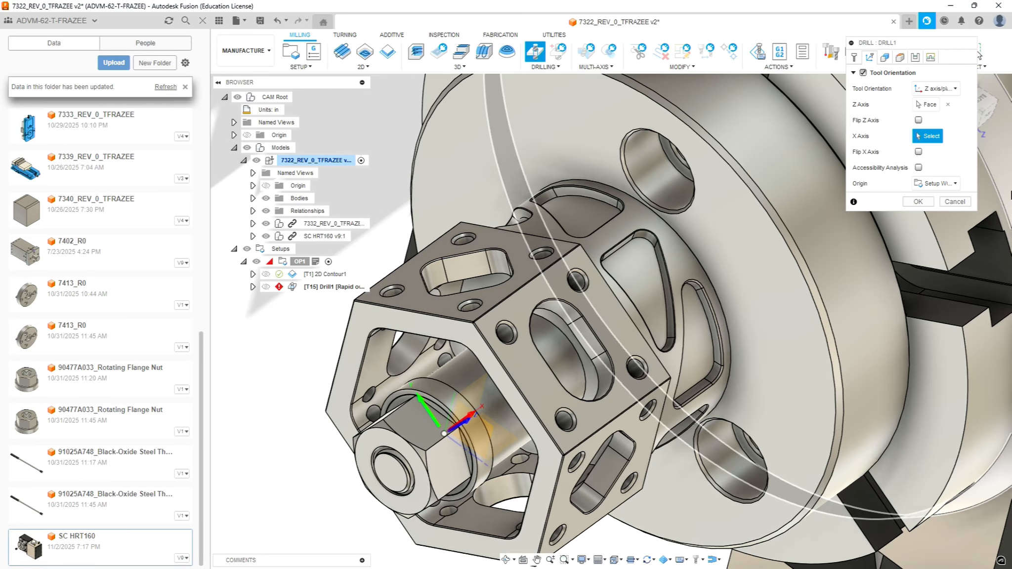
pyautogui.click(600, 427)
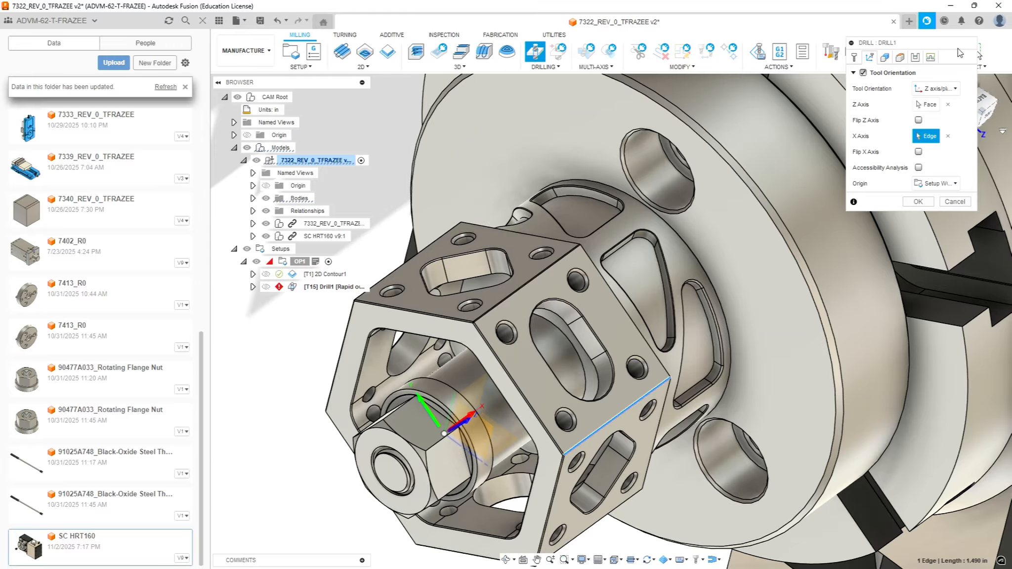
# Select the chamfer faces of the four small holes around the slot on the oriented flat as the hole geometry
pyautogui.click(884, 57)
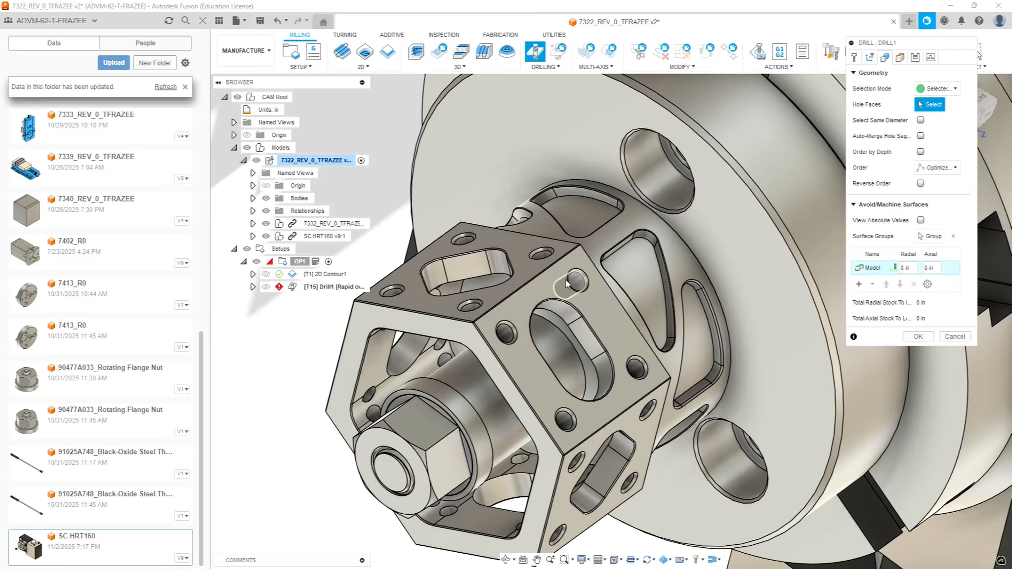
pyautogui.scroll(5, 581, 278)
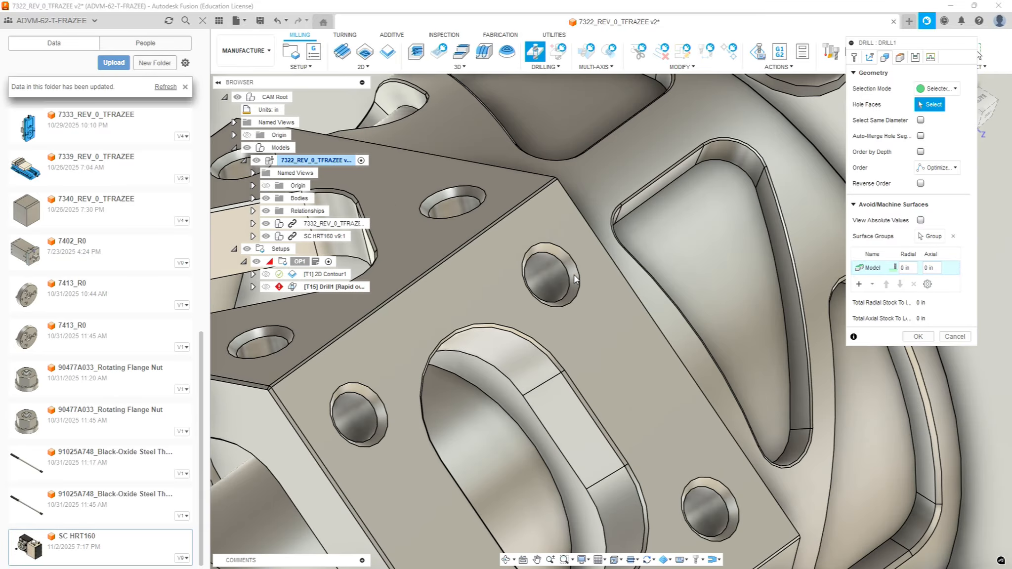
pyautogui.click(565, 263)
pyautogui.click(354, 389)
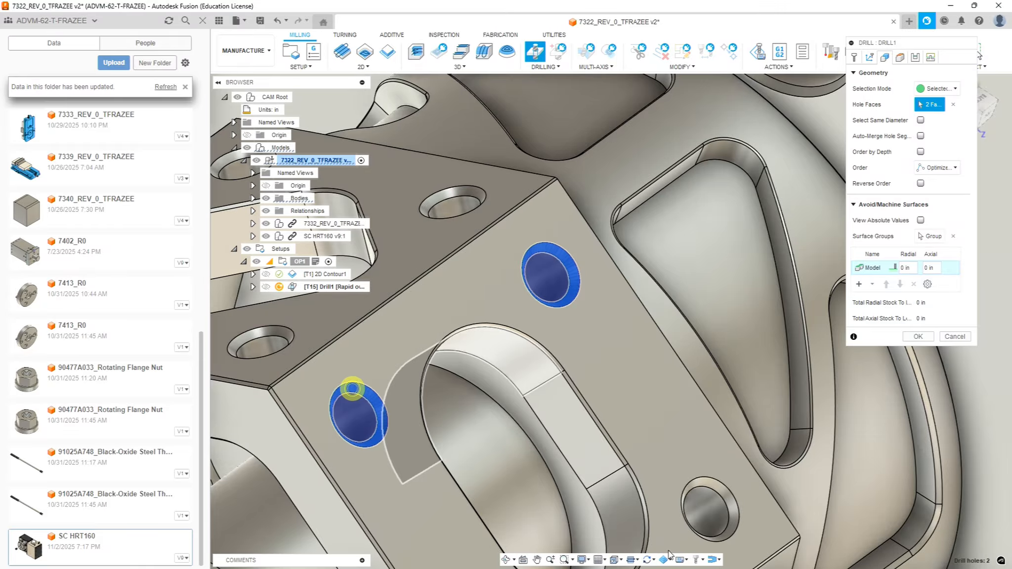
pyautogui.click(712, 505)
pyautogui.scroll(-10, 712, 502)
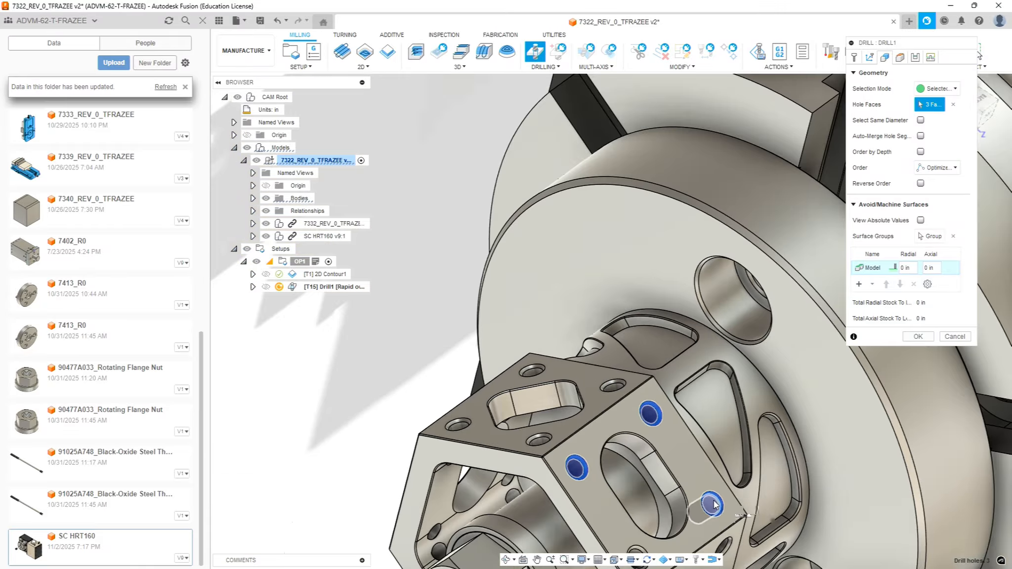
pyautogui.scroll(6, 675, 538)
pyautogui.scroll(3, 669, 509)
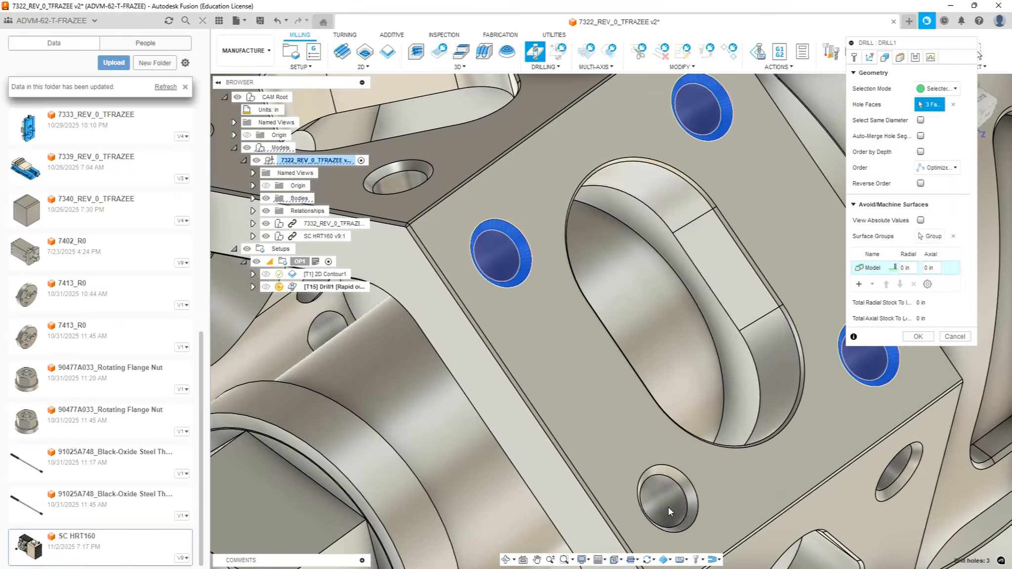
pyautogui.click(673, 472)
pyautogui.scroll(-6, 698, 376)
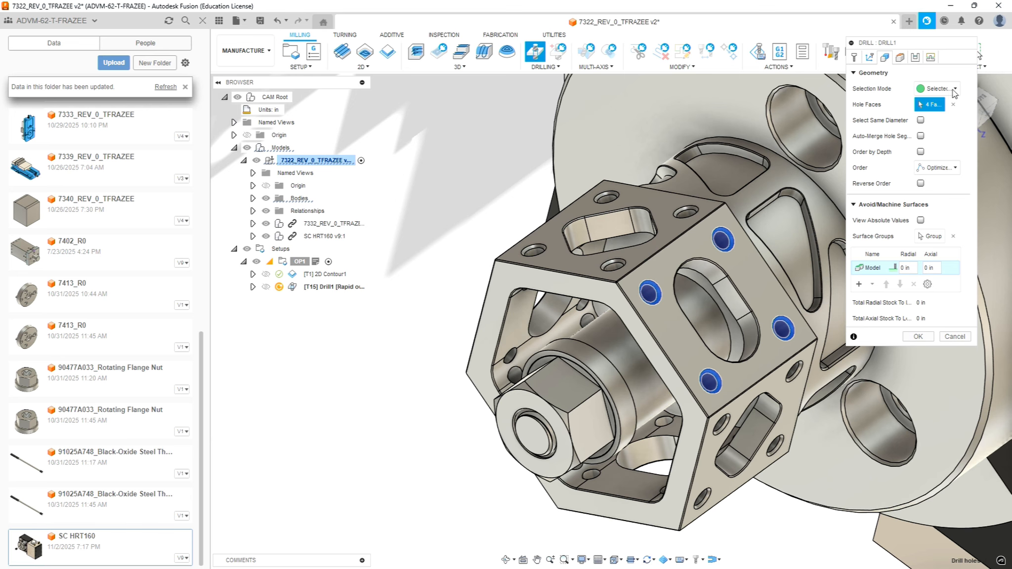
# Set the spot drilling operation's retract height offset to 0.75 in from the stock top
pyautogui.click(900, 56)
pyautogui.scroll(-4, 668, 187)
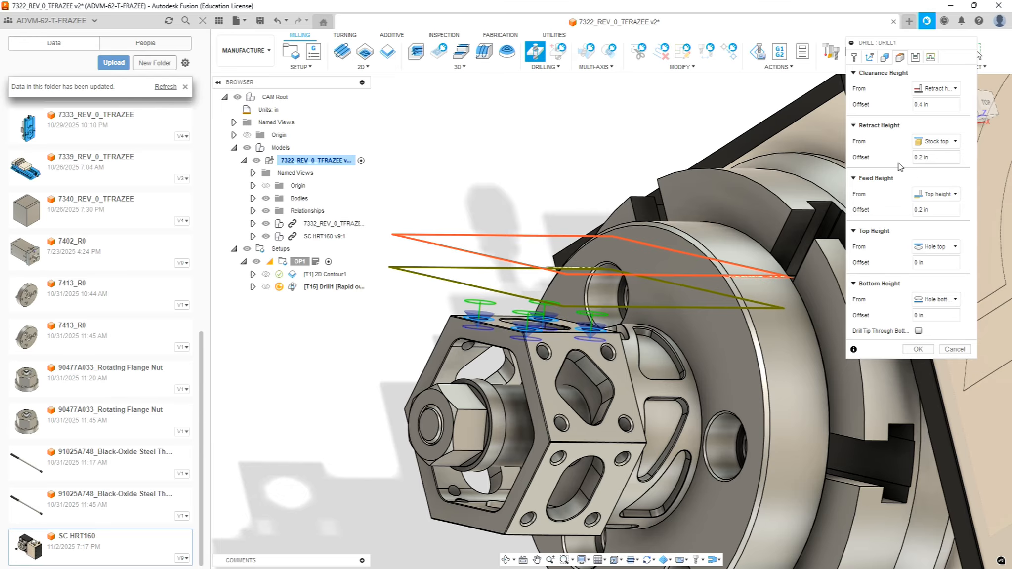
pyautogui.click(938, 158)
pyautogui.write('.75')
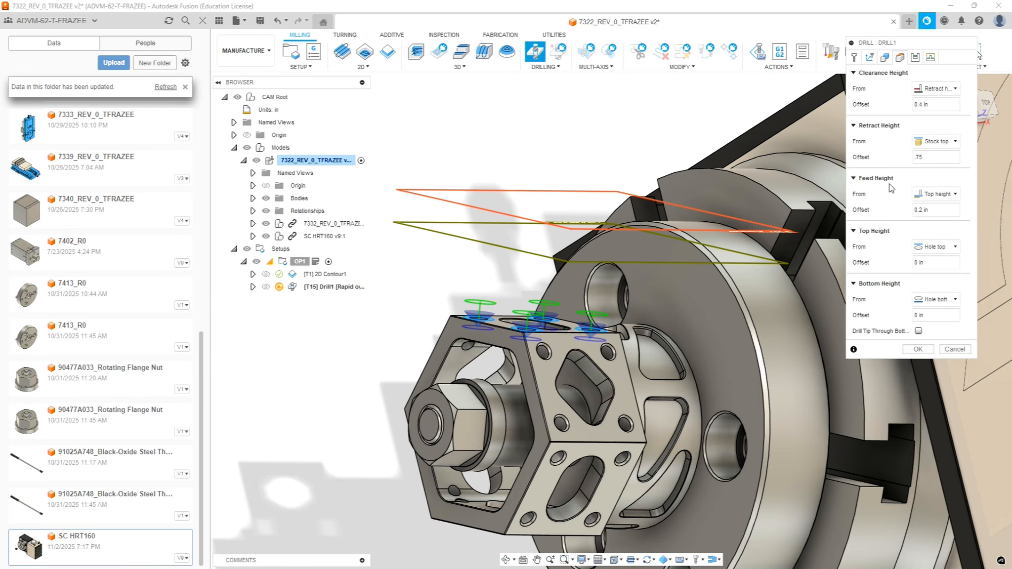
pyautogui.keyDown('shift'); pyautogui.moveTo(592, 212); pyautogui.dragTo(705, 241, button='middle'); pyautogui.keyUp('shift')
pyautogui.keyDown('shift'); pyautogui.moveTo(572, 264); pyautogui.dragTo(536, 276, button='middle'); pyautogui.keyUp('shift')
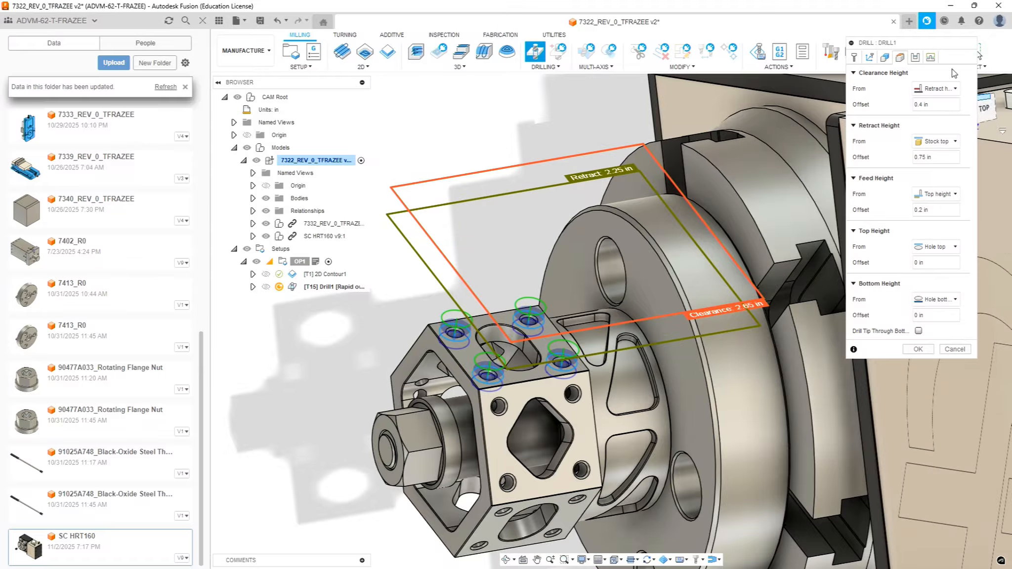
# Set the cycle type to Deep drilling - full retract and generate the spot drilling toolpath
pyautogui.click(915, 58)
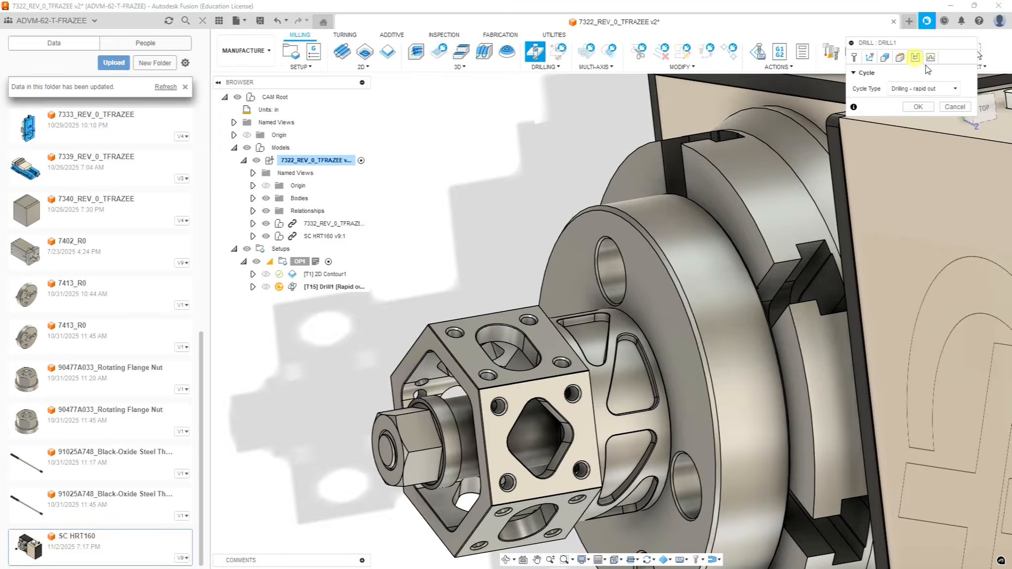
pyautogui.click(923, 89)
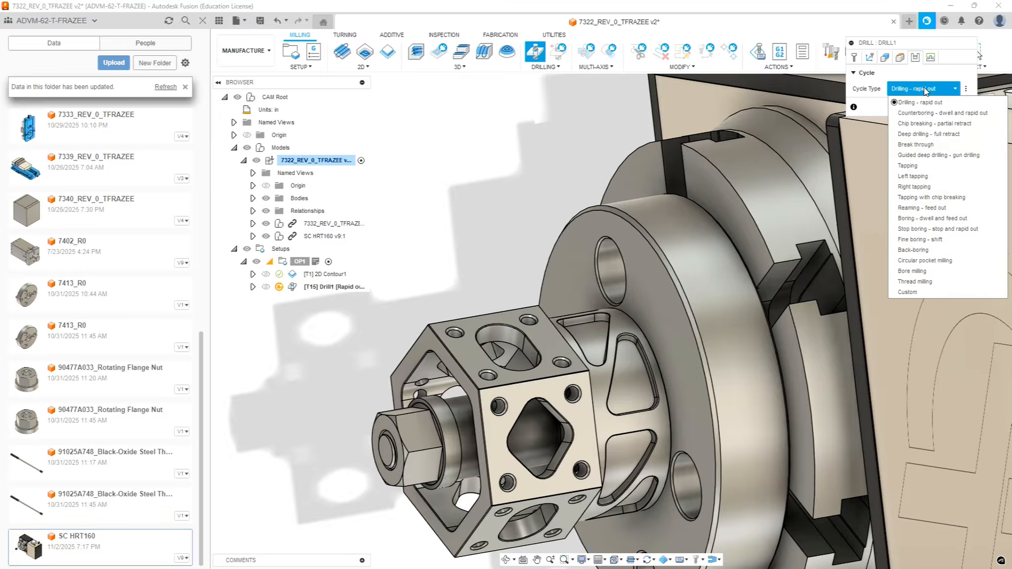
pyautogui.click(909, 135)
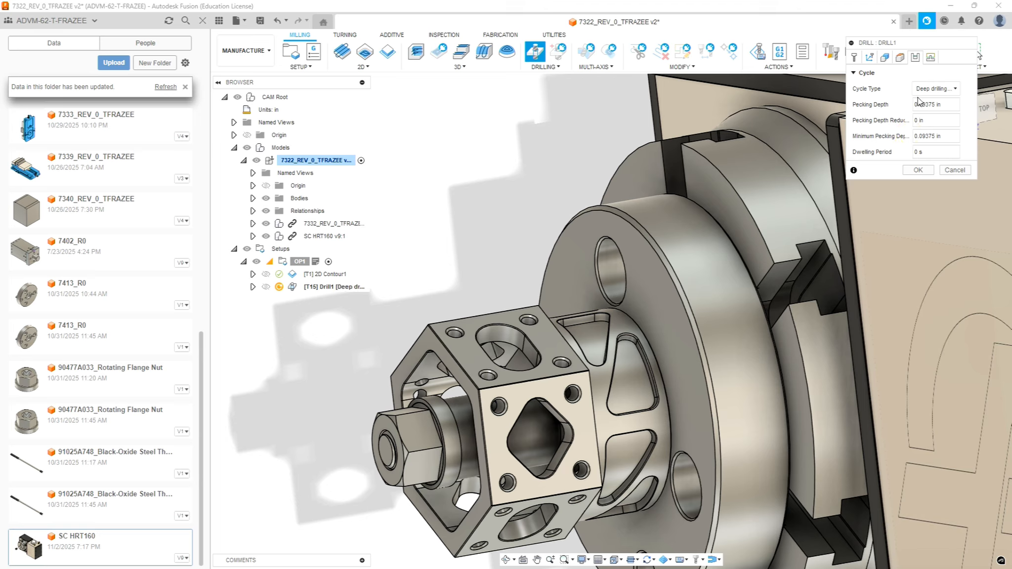
pyautogui.click(919, 171)
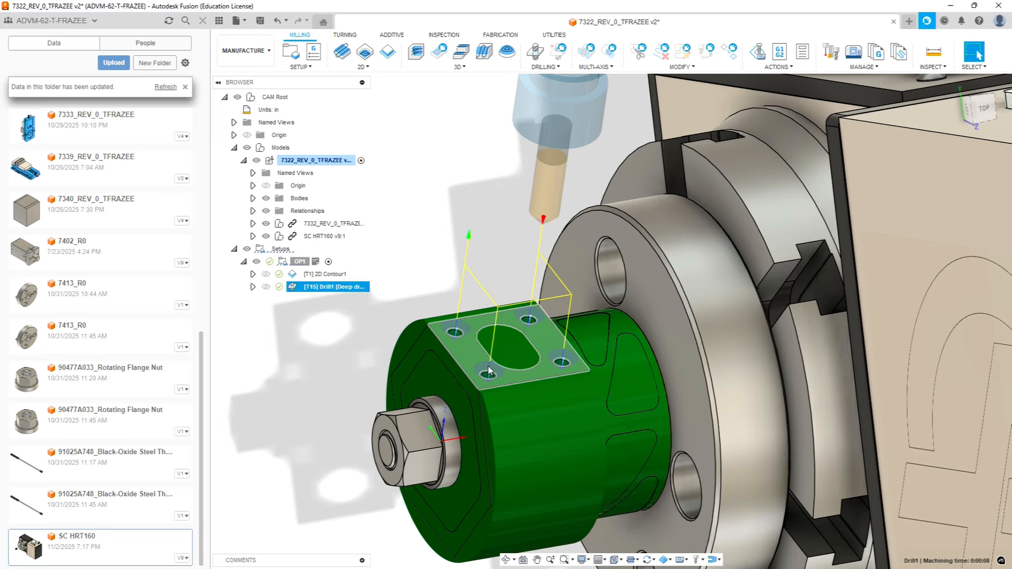
pyautogui.click(293, 327)
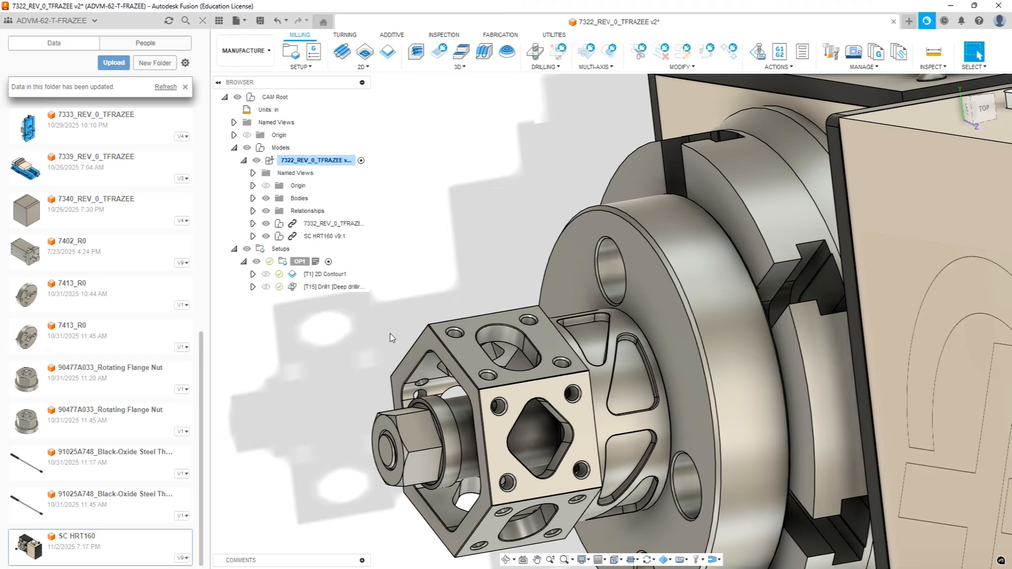
# Start a second Drill operation with tool 11, the 0.1772" 140° carbide drill from the Sierra_VF1_aluminum_2026_rev1.1 library
pyautogui.click(534, 51)
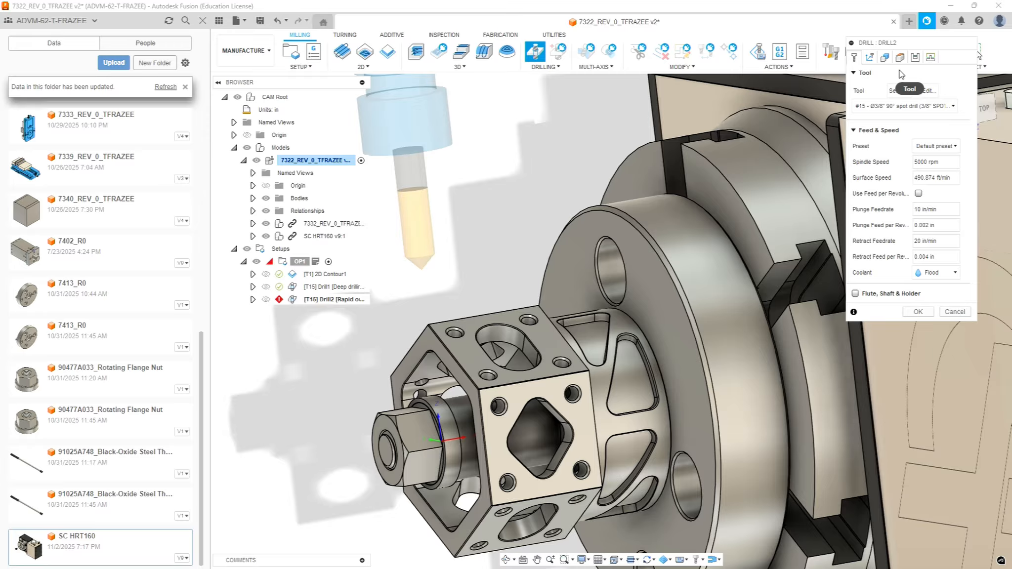
pyautogui.click(912, 108)
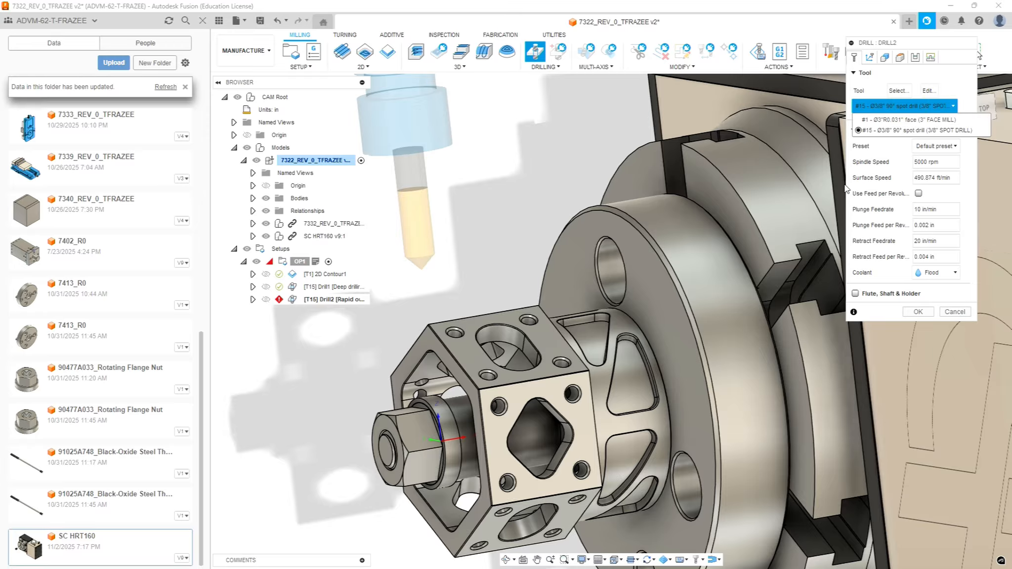
pyautogui.click(894, 78)
pyautogui.click(895, 91)
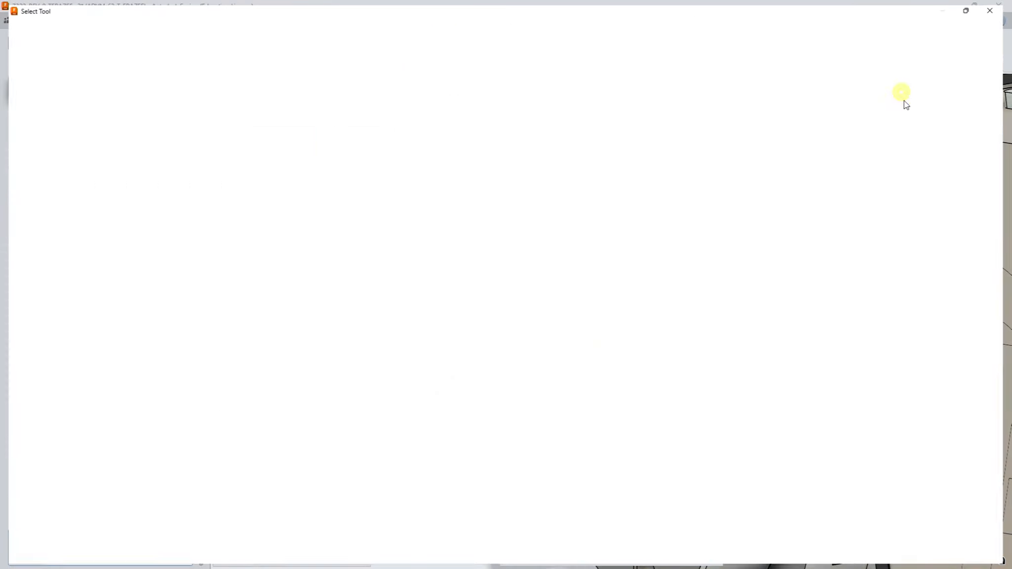
pyautogui.click(121, 220)
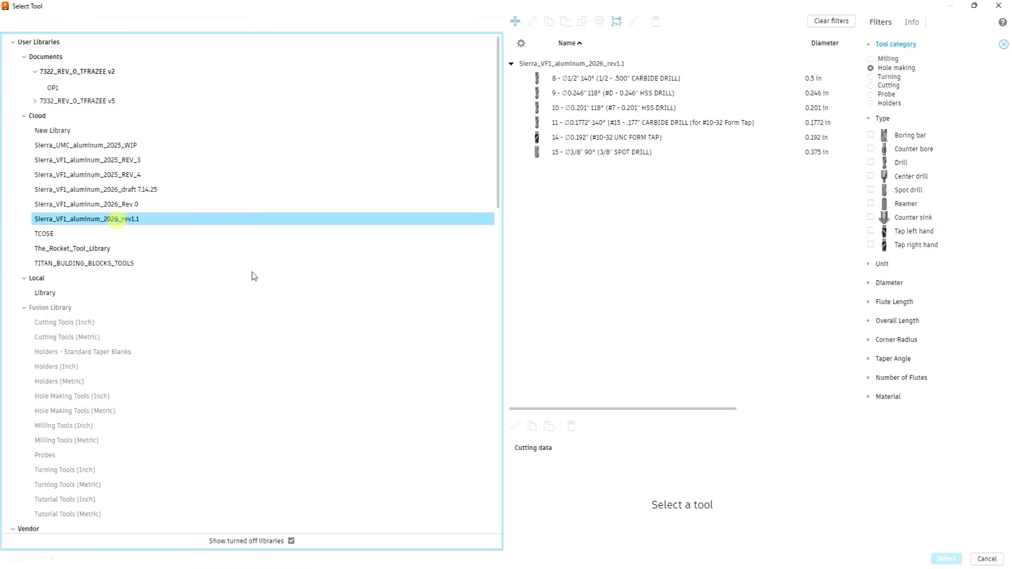
pyautogui.click(591, 122)
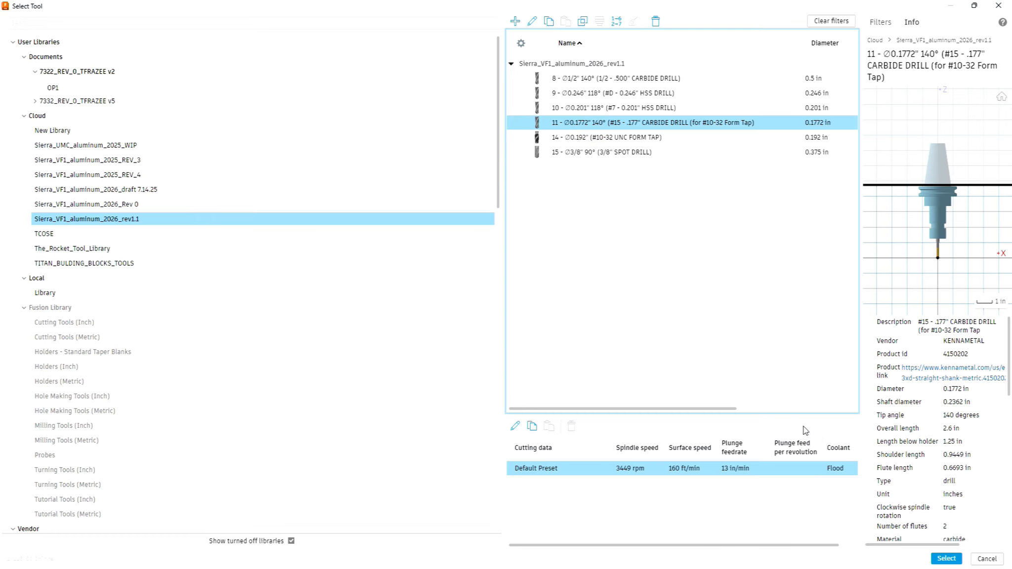
pyautogui.click(945, 559)
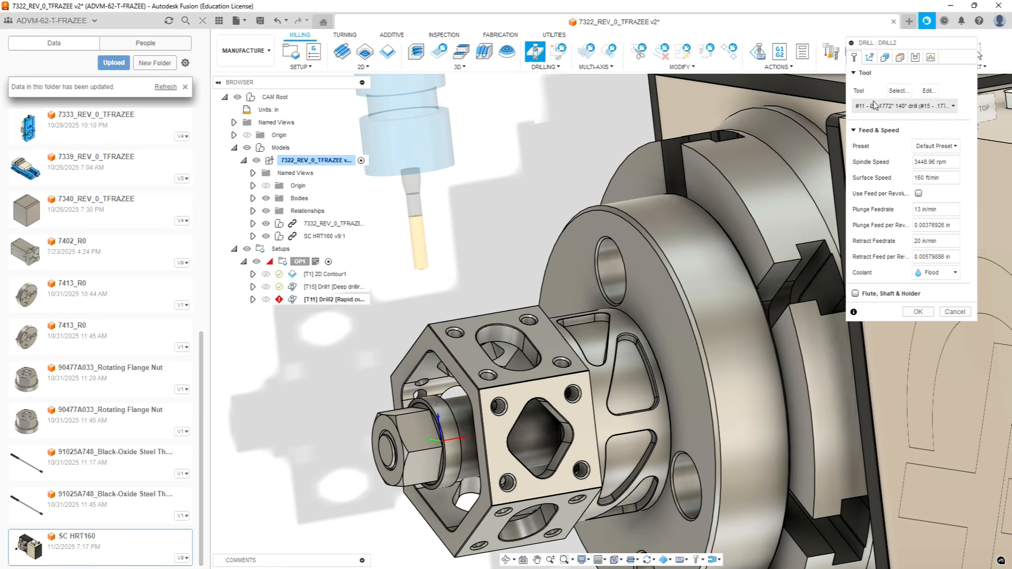
# Orient the second drill operation's tool with the slotted upper flat as Z axis and that flat's edge as X axis
pyautogui.click(869, 58)
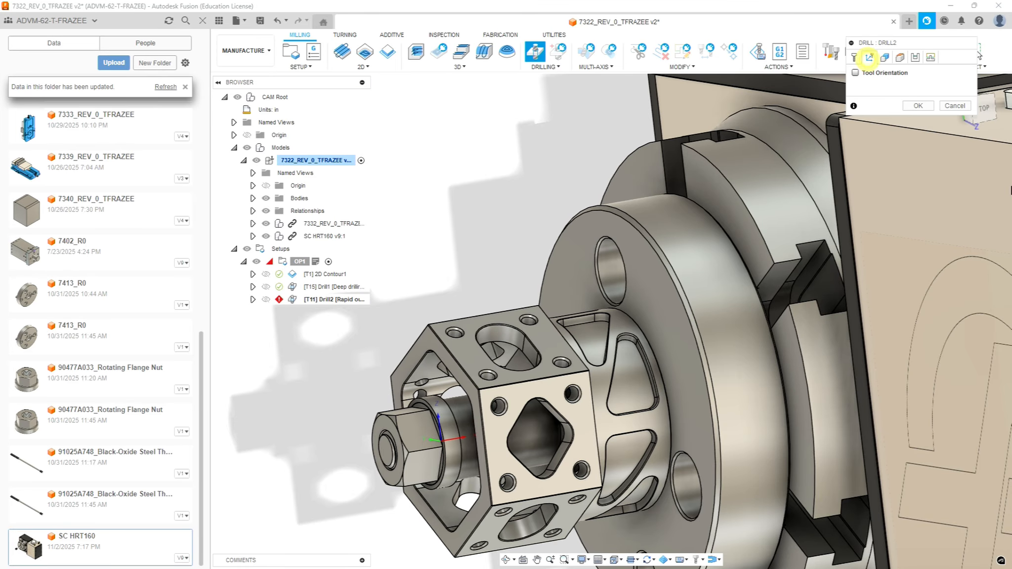
pyautogui.click(856, 73)
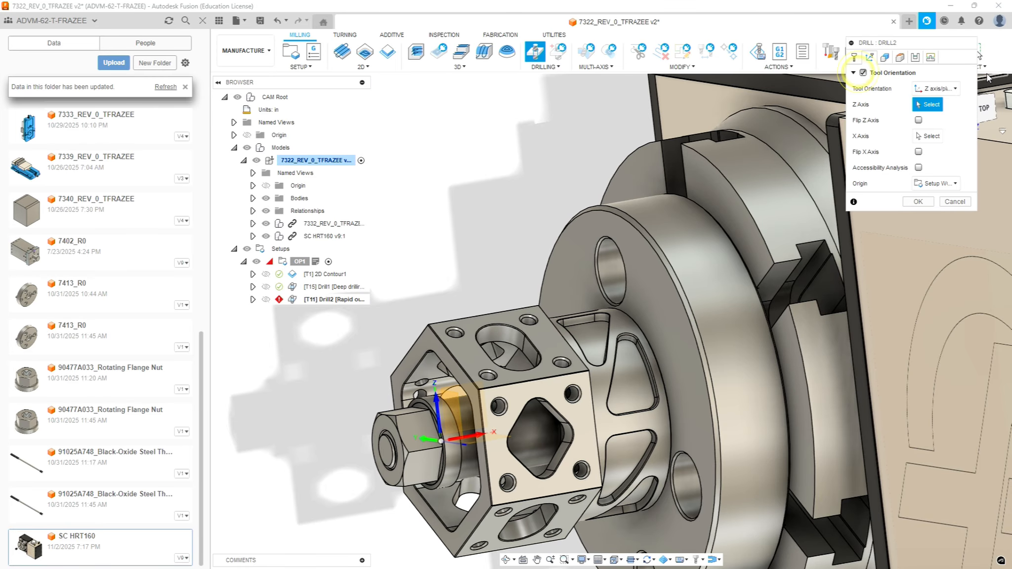
pyautogui.click(464, 325)
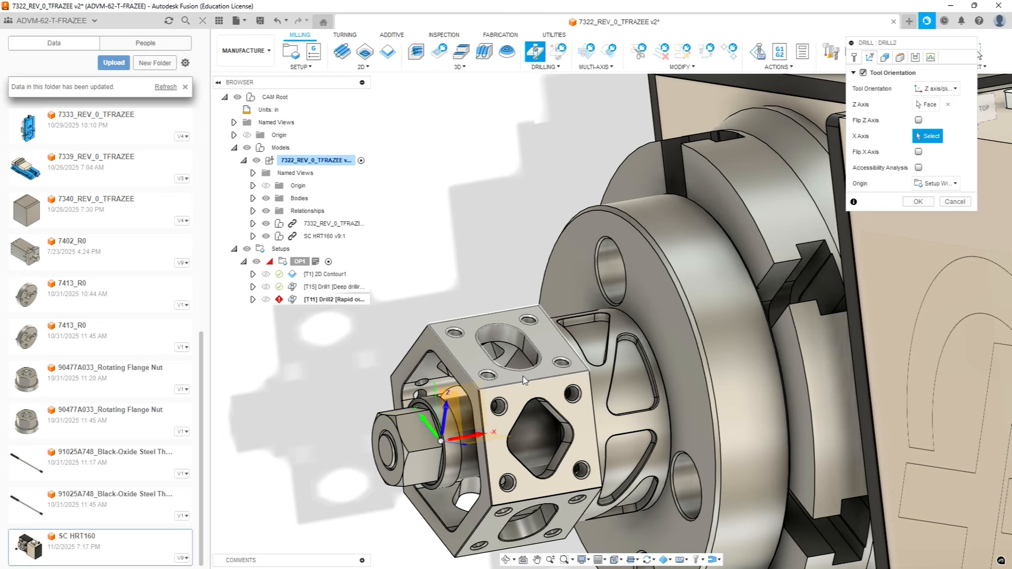
pyautogui.click(521, 382)
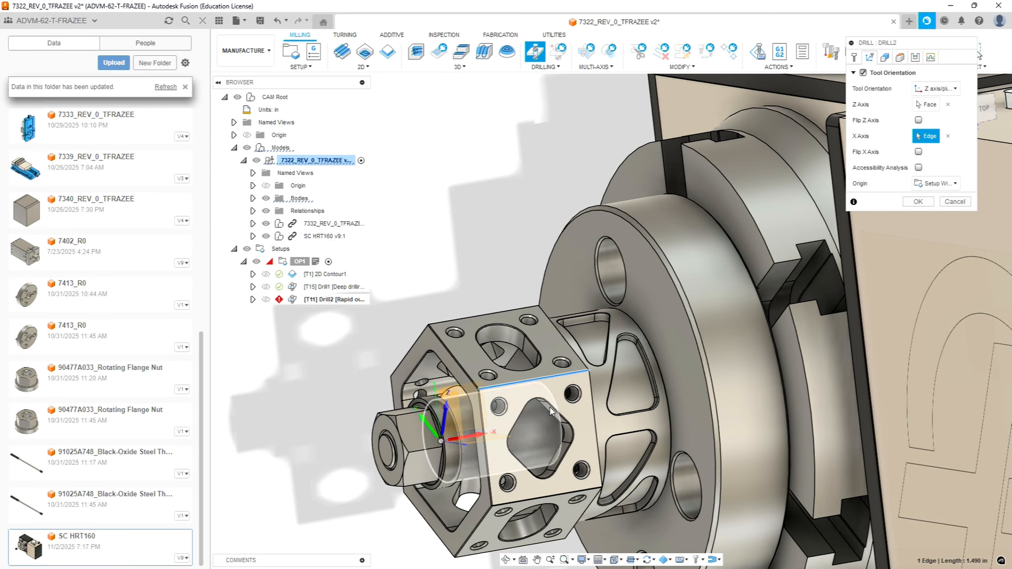
# Select the chamfer and bore faces of the four small holes around the slot as the drilling geometry
pyautogui.click(886, 57)
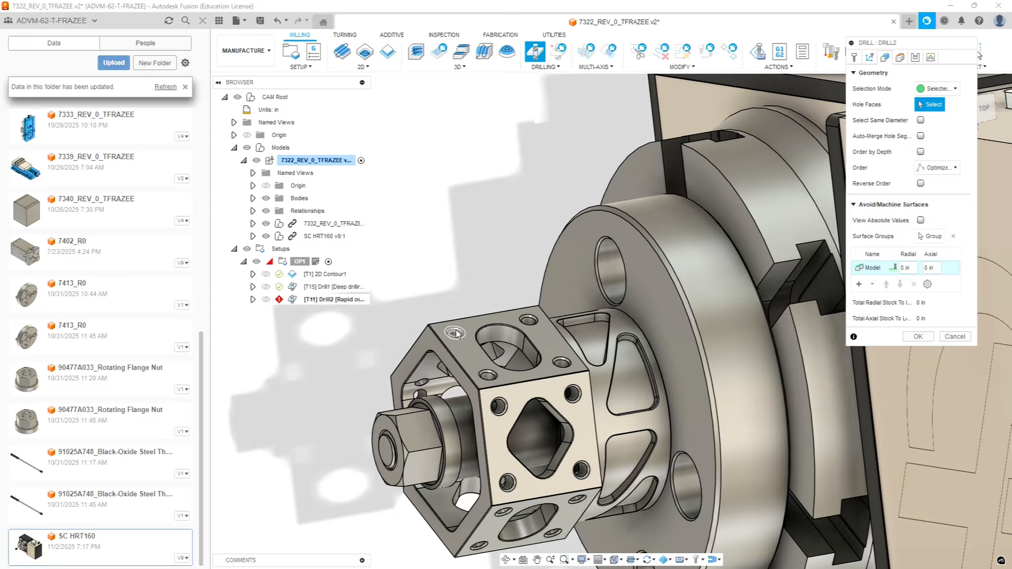
pyautogui.scroll(5, 454, 336)
pyautogui.click(431, 327)
pyautogui.click(626, 294)
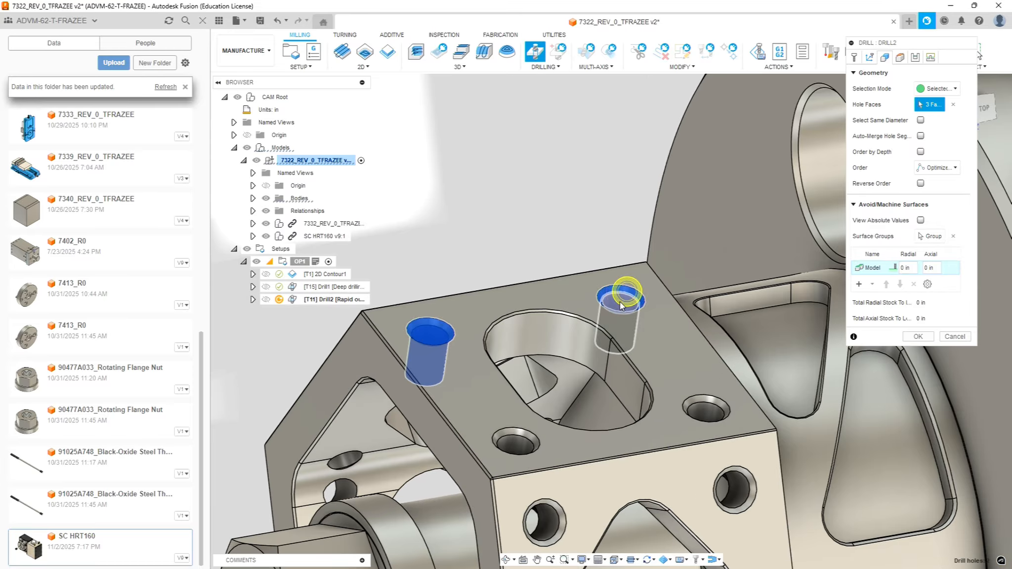
pyautogui.click(710, 397)
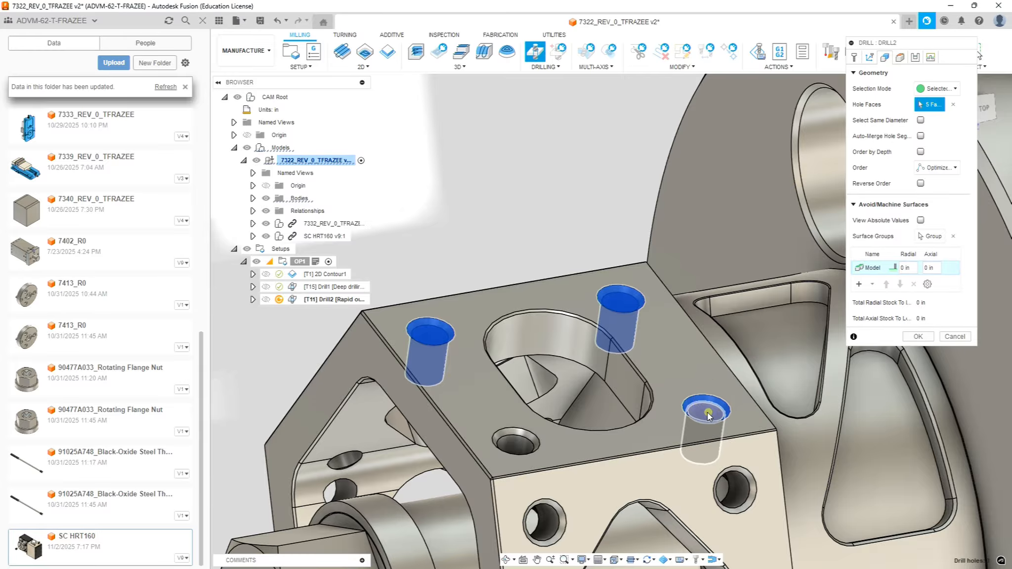
pyautogui.click(512, 446)
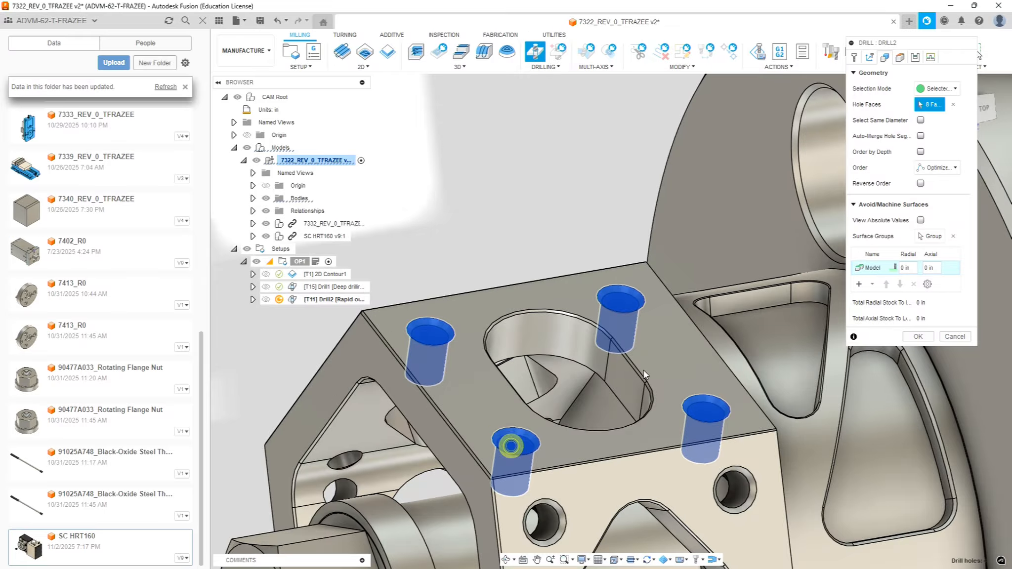
# Set the second drill operation's retract height offset to 0.75 in from the stock top
pyautogui.click(900, 58)
pyautogui.click(942, 157)
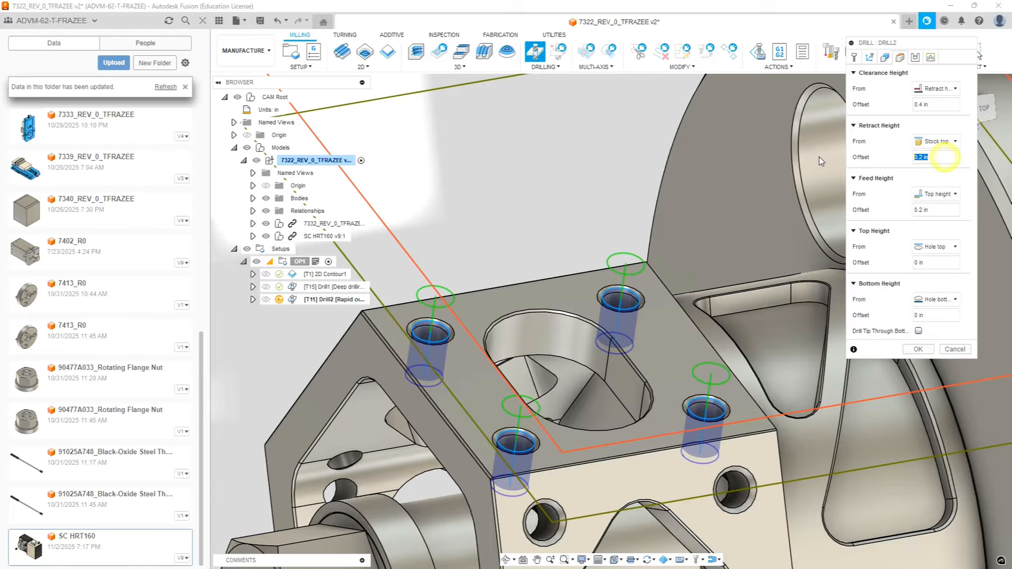
pyautogui.write('.75')
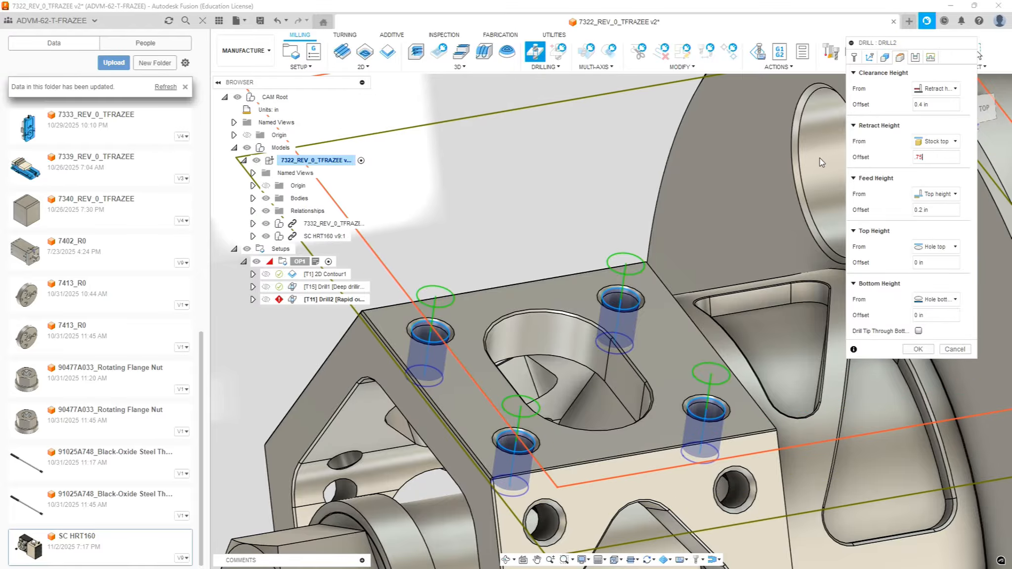
pyautogui.scroll(-6, 822, 162)
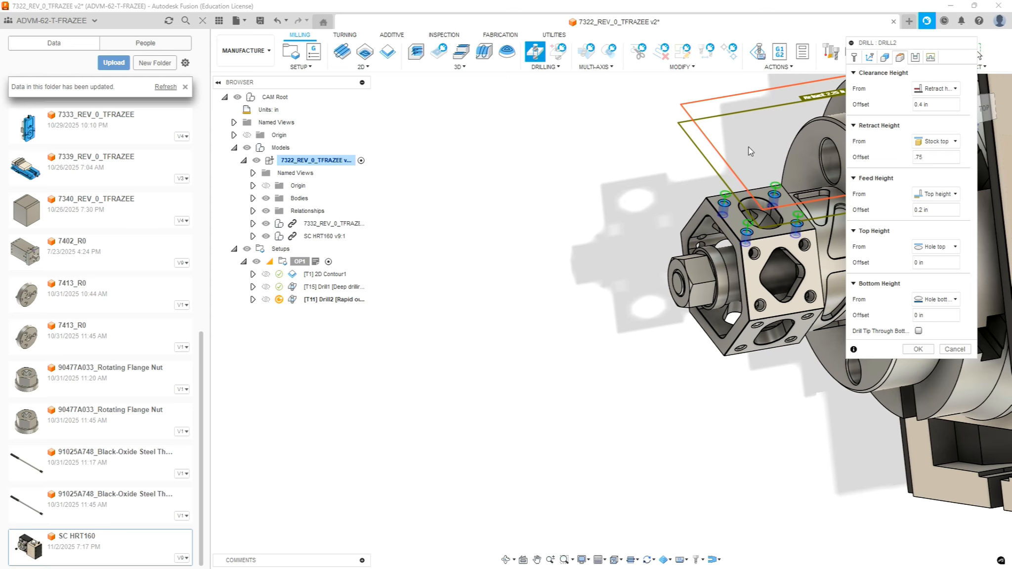
pyautogui.scroll(5, 751, 147)
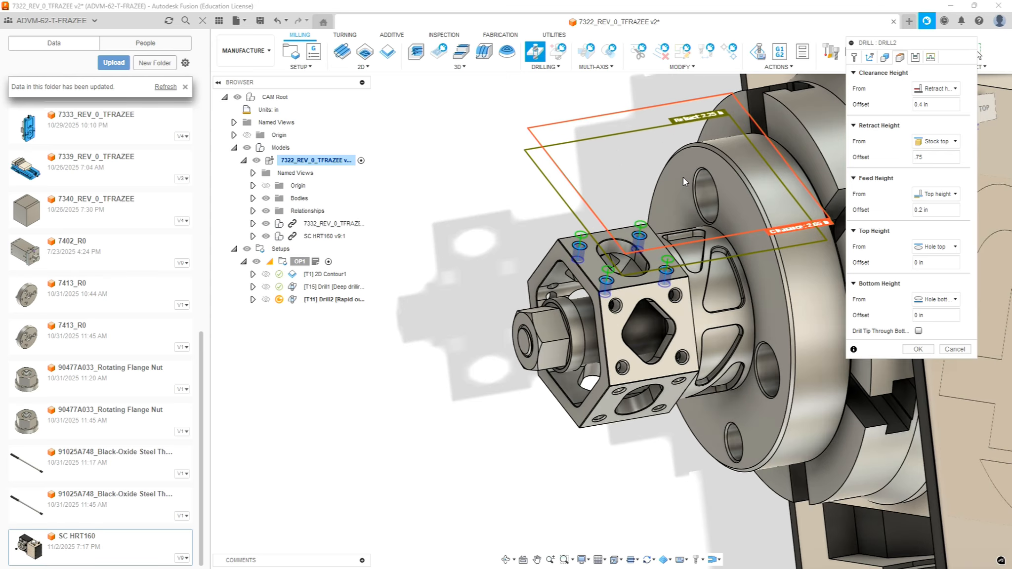
pyautogui.scroll(3, 683, 178)
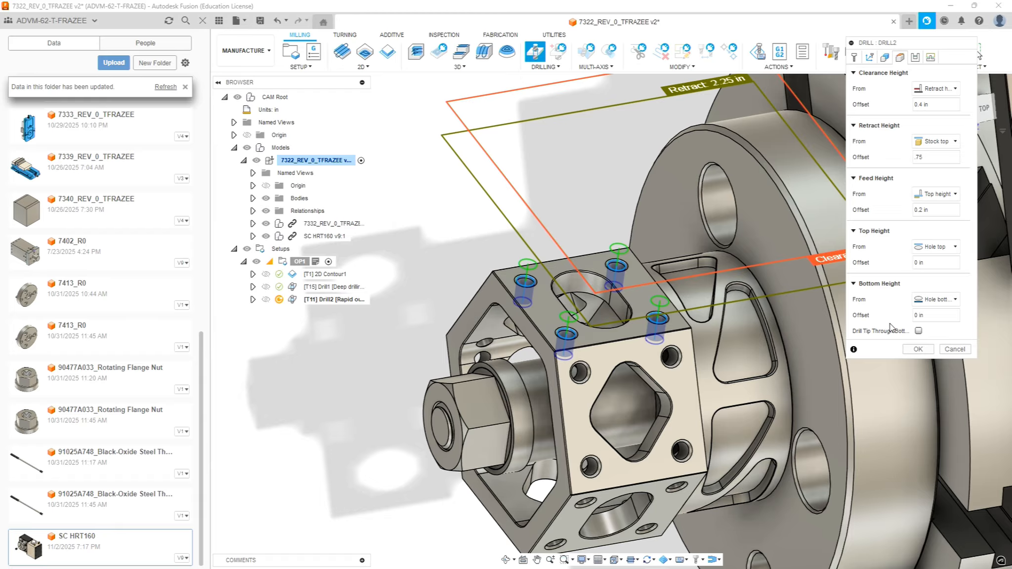
# Enable drill tip through bottom with a break-through depth of 0.1 in
pyautogui.click(918, 331)
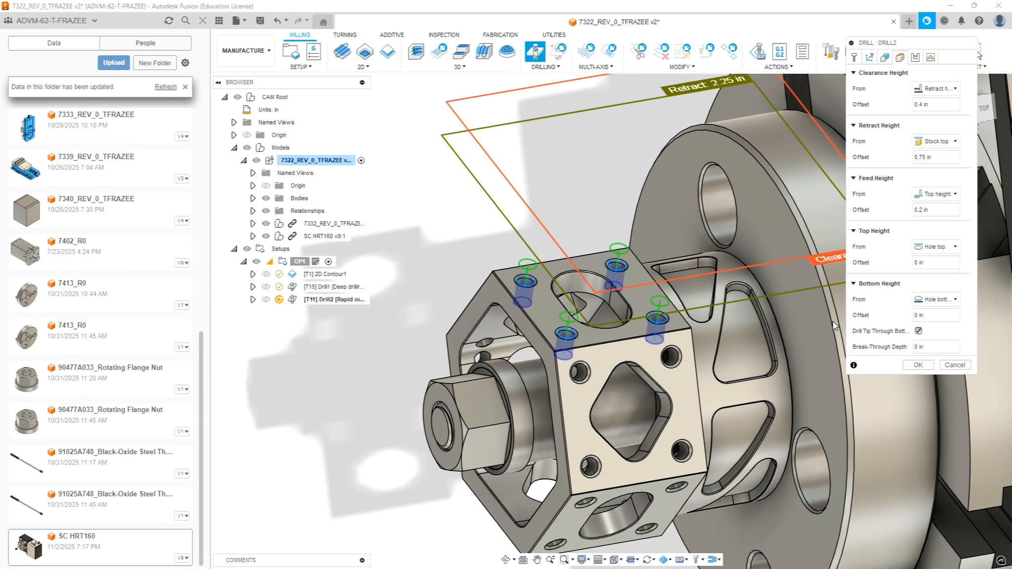
pyautogui.click(919, 346)
pyautogui.write('.1')
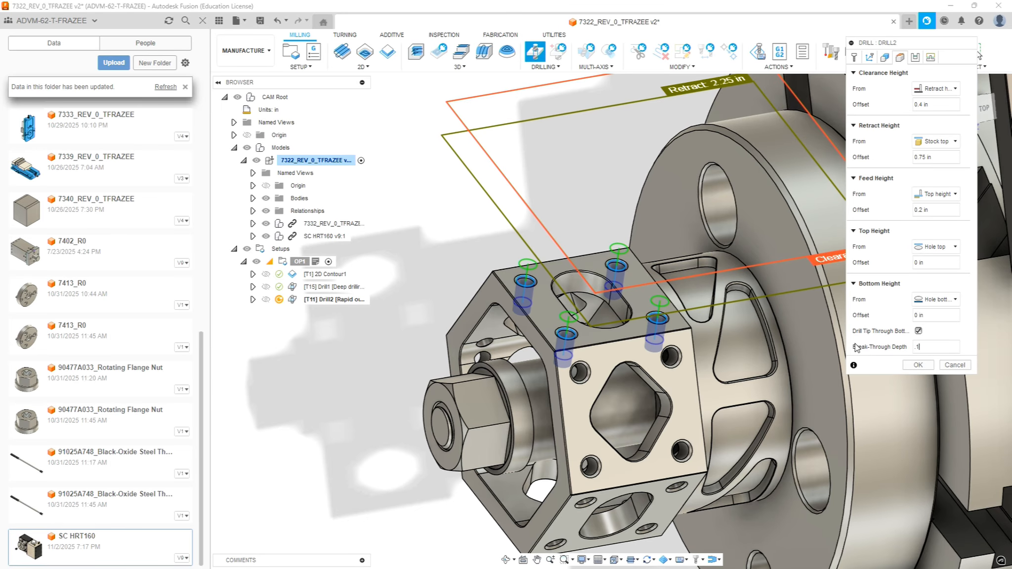
pyautogui.keyDown('shift'); pyautogui.moveTo(630, 323); pyautogui.dragTo(806, 176, button='middle'); pyautogui.keyUp('shift')
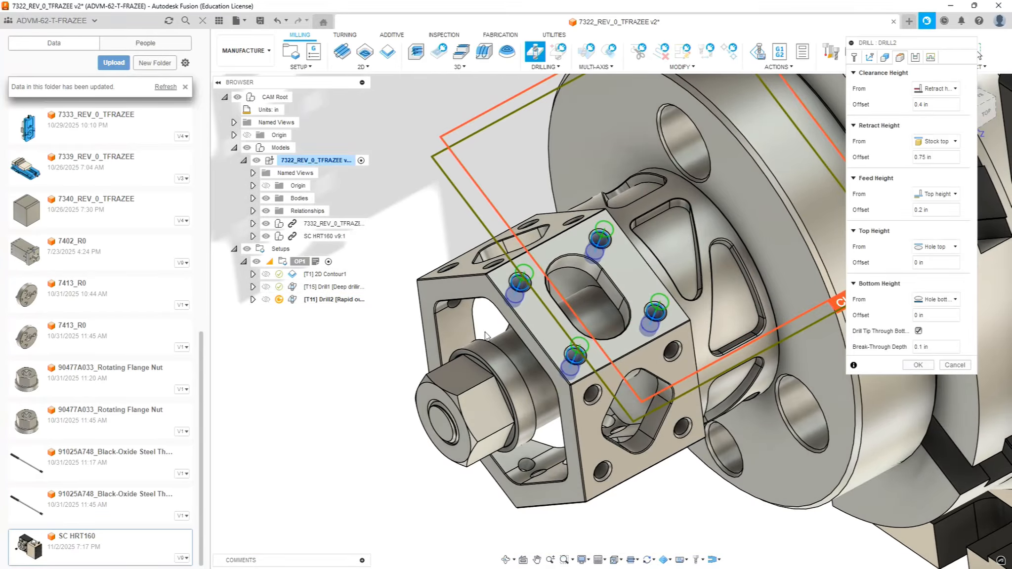
# Set the second drill operation's cycle type to Deep drilling - full retract and generate its toolpath
pyautogui.click(929, 57)
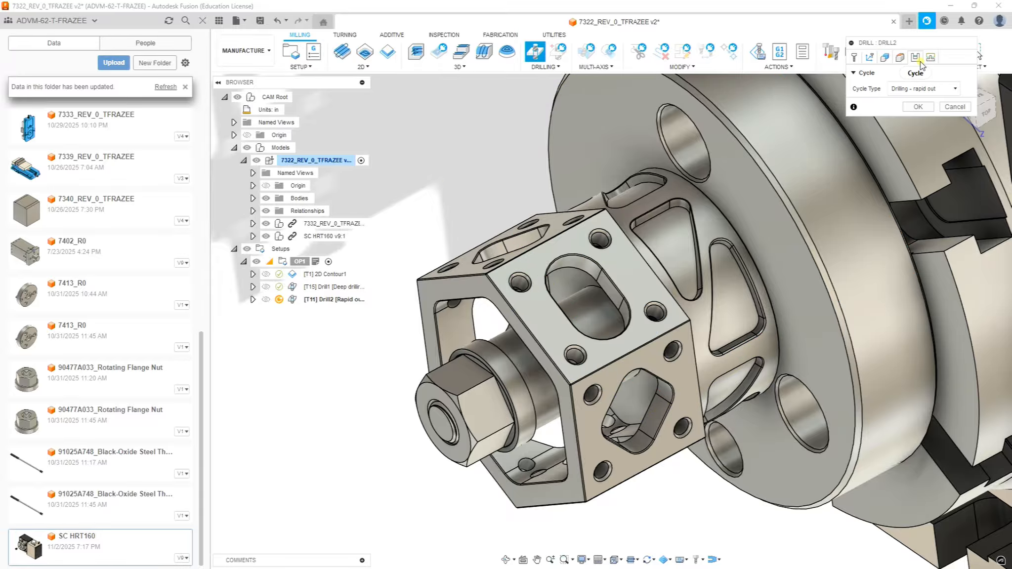
pyautogui.click(924, 89)
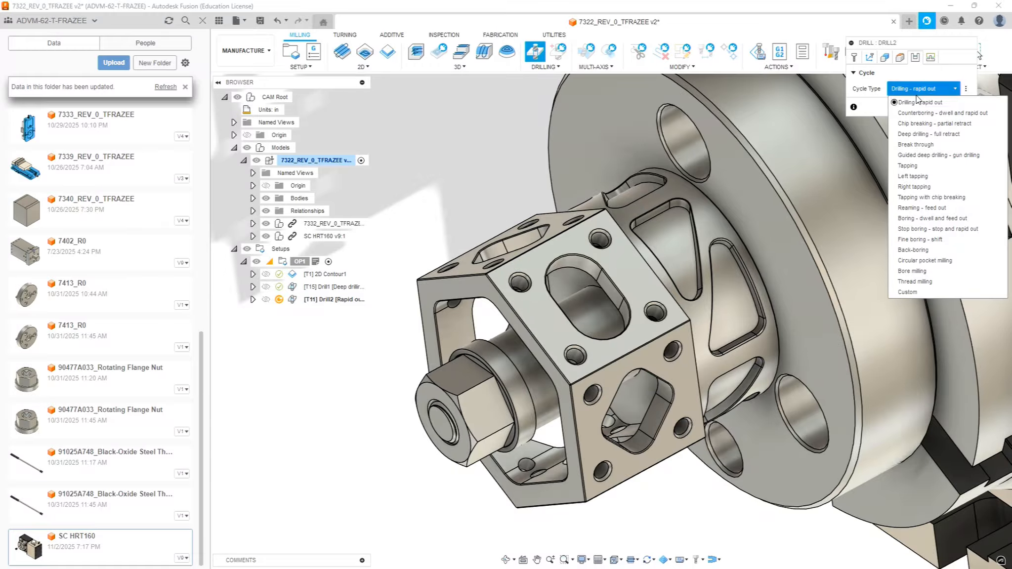
pyautogui.click(920, 134)
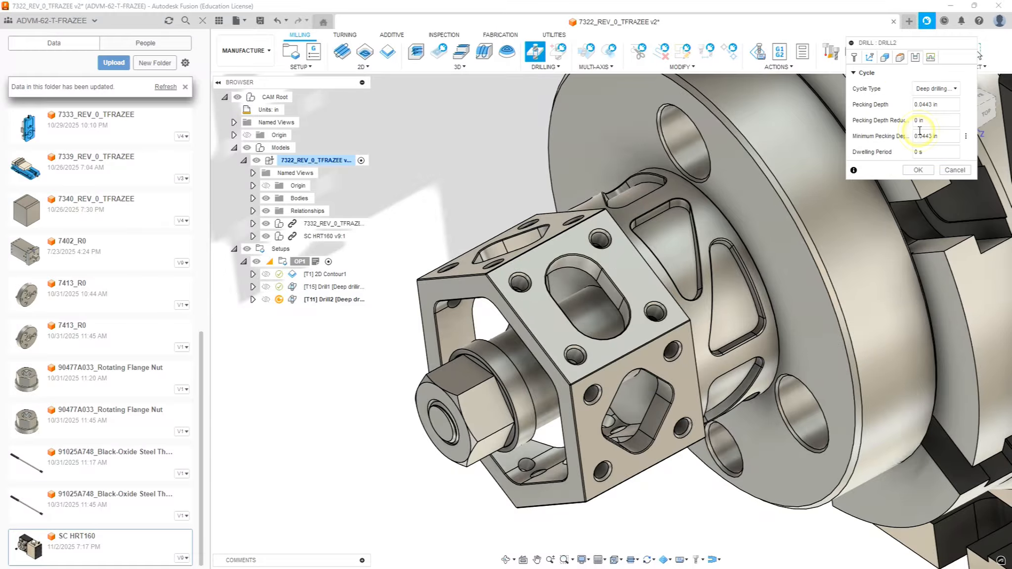
pyautogui.click(917, 170)
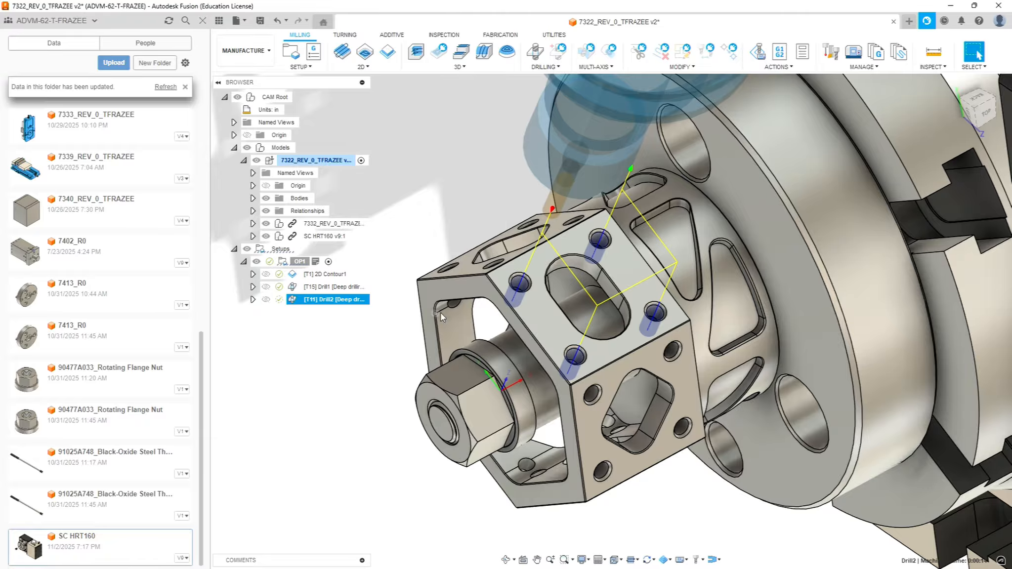
# Review the toolpaths of the 2D contour, spot drilling and drilling operations in turn on the part
pyautogui.keyDown('shift'); pyautogui.moveTo(529, 321); pyautogui.dragTo(610, 284, button='middle'); pyautogui.keyUp('shift')
pyautogui.scroll(-2, 626, 282)
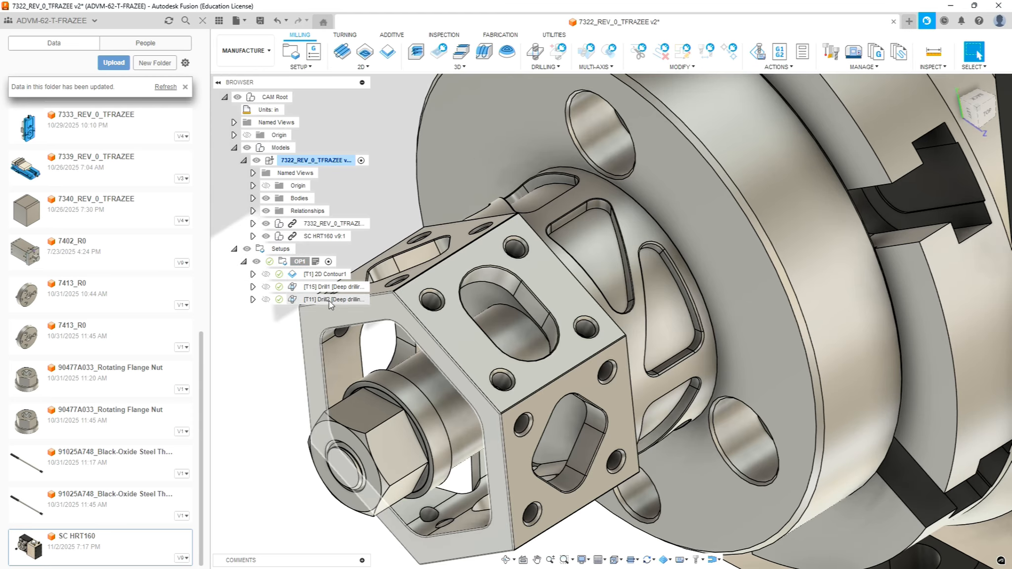
pyautogui.click(328, 275)
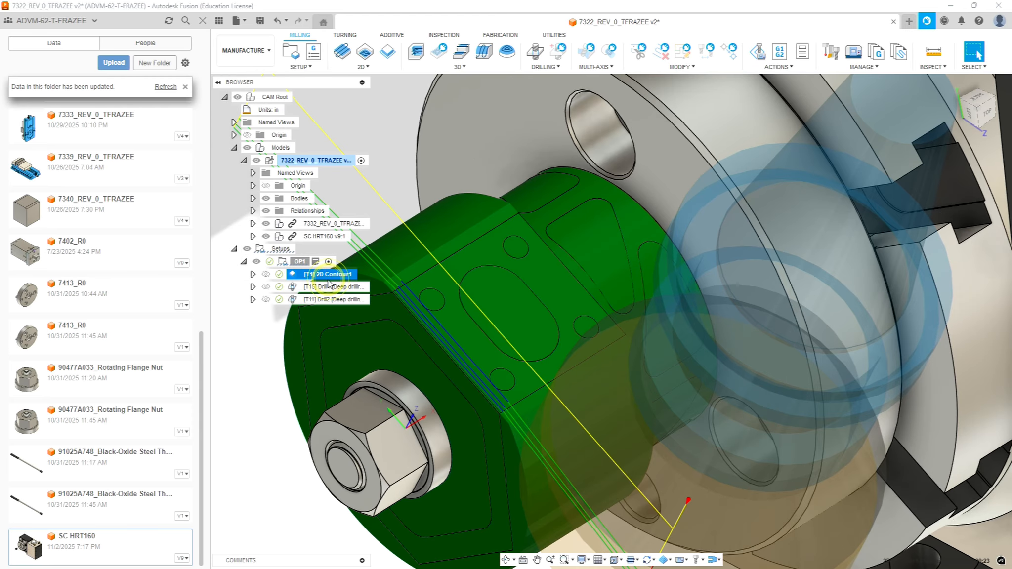
pyautogui.click(329, 287)
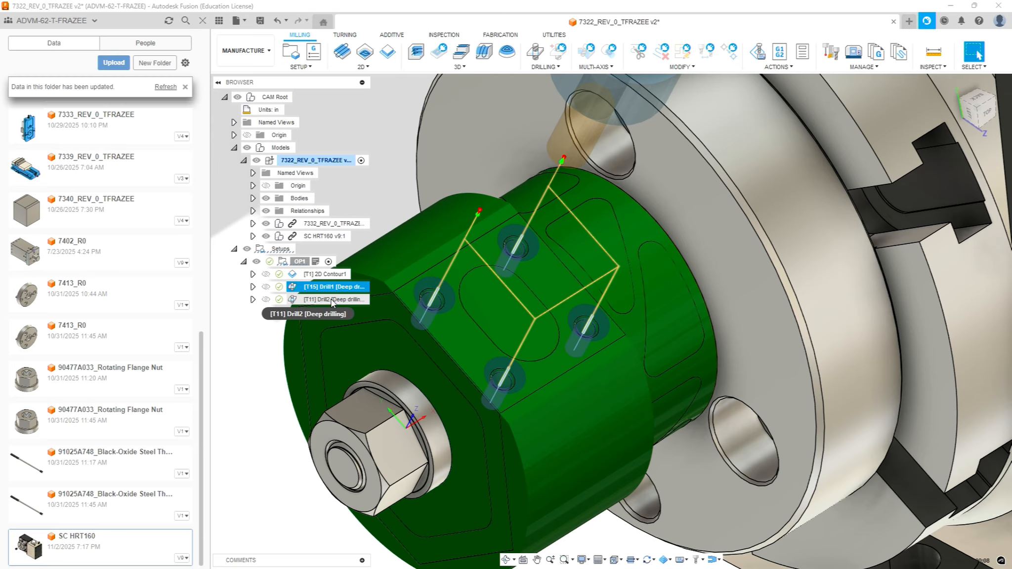
pyautogui.click(330, 300)
pyautogui.click(252, 333)
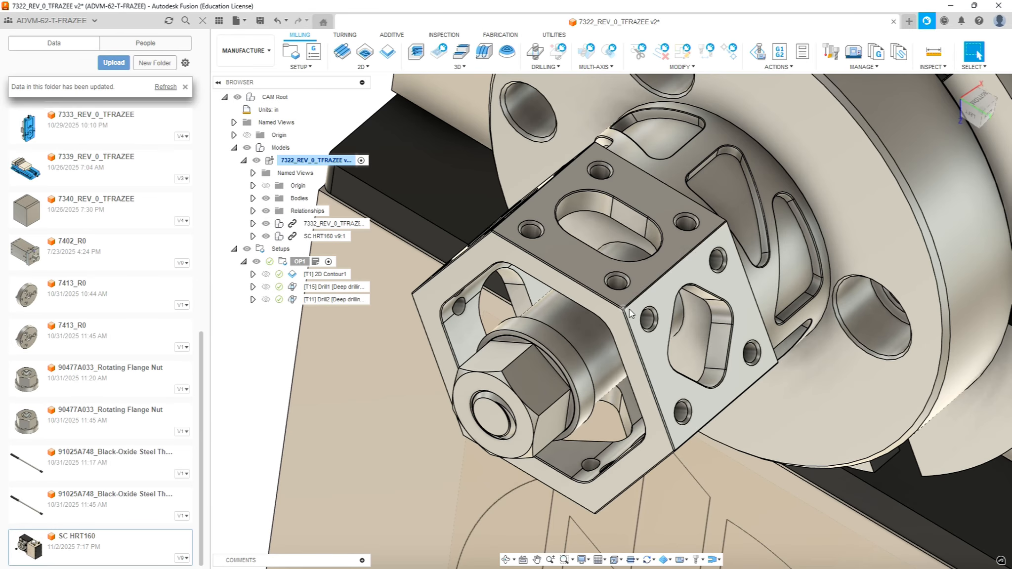
# Create a new circular toolpath pattern in OP1 with the cylindrical arbor face behind the nut as its axis
pyautogui.keyDown('shift'); pyautogui.moveTo(628, 309); pyautogui.dragTo(593, 257, button='middle'); pyautogui.keyUp('shift')
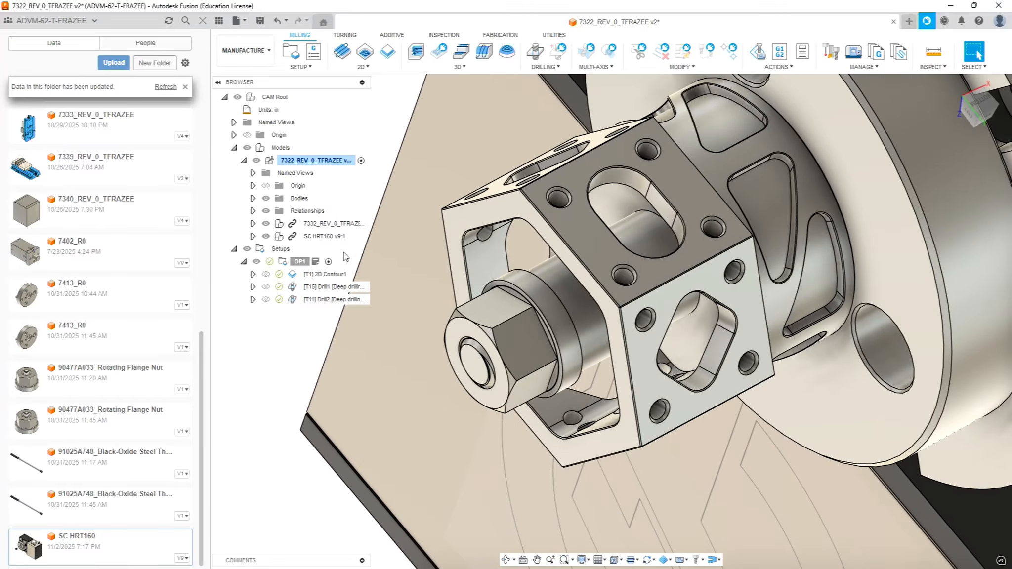
pyautogui.click(310, 68)
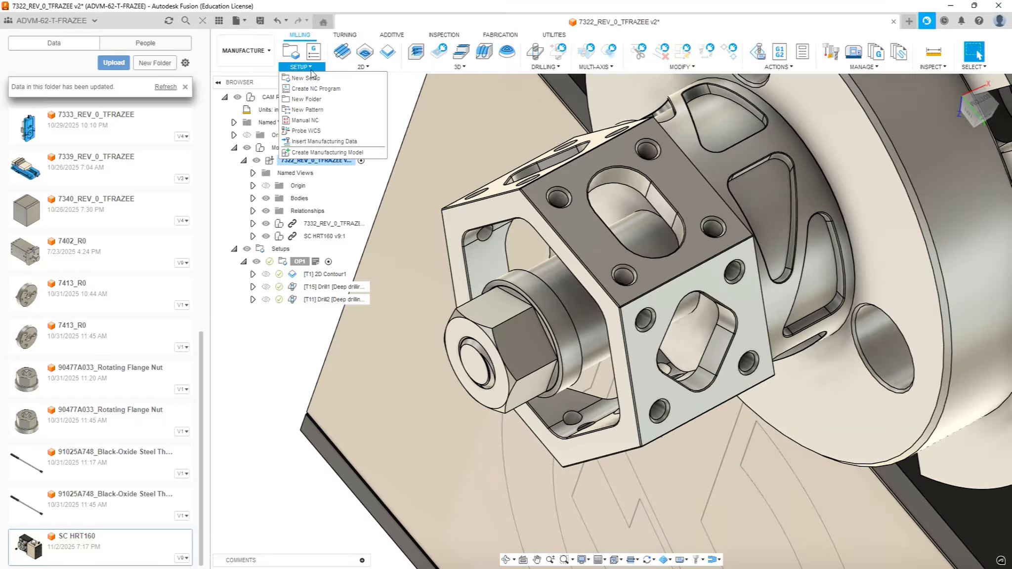
pyautogui.click(308, 110)
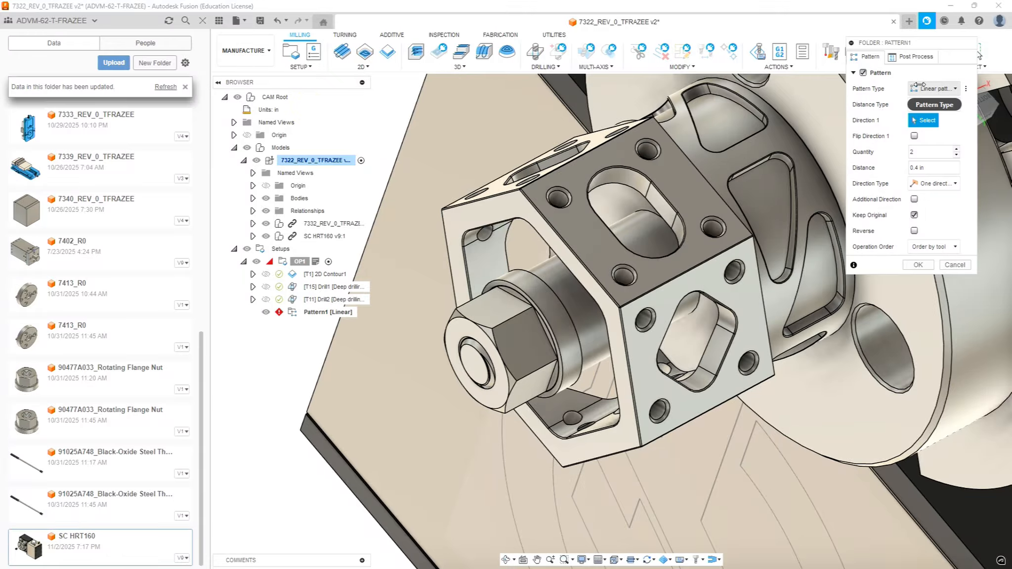
pyautogui.click(924, 90)
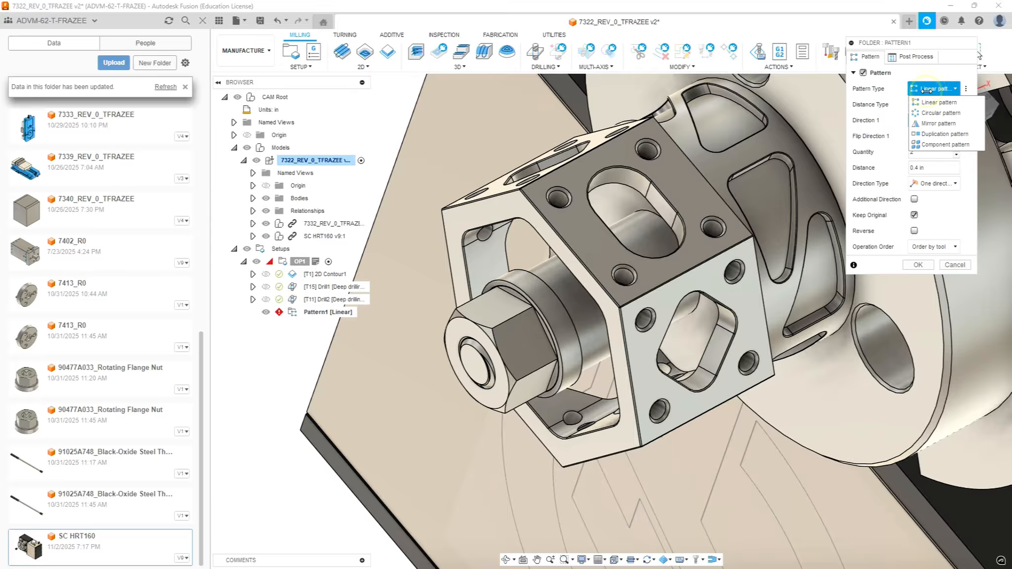
pyautogui.click(933, 113)
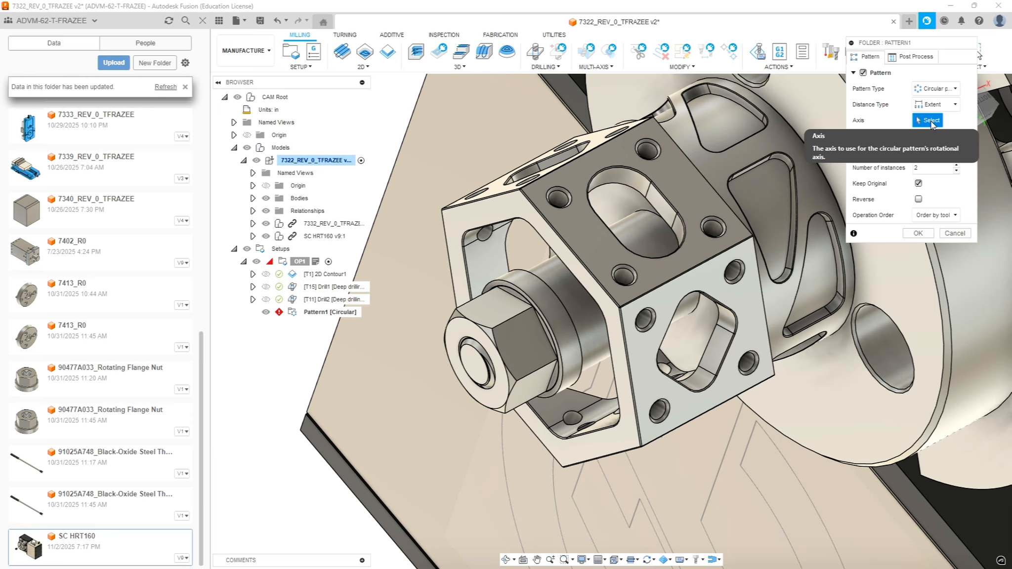
pyautogui.click(574, 297)
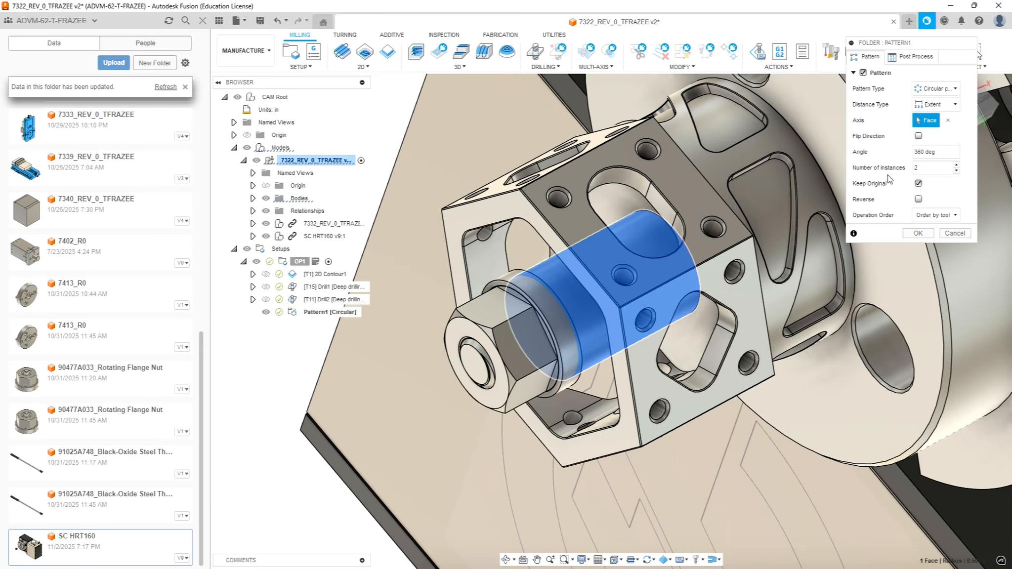
# Set the circular pattern to 6 instances over 360 deg and confirm it
pyautogui.click(957, 165)
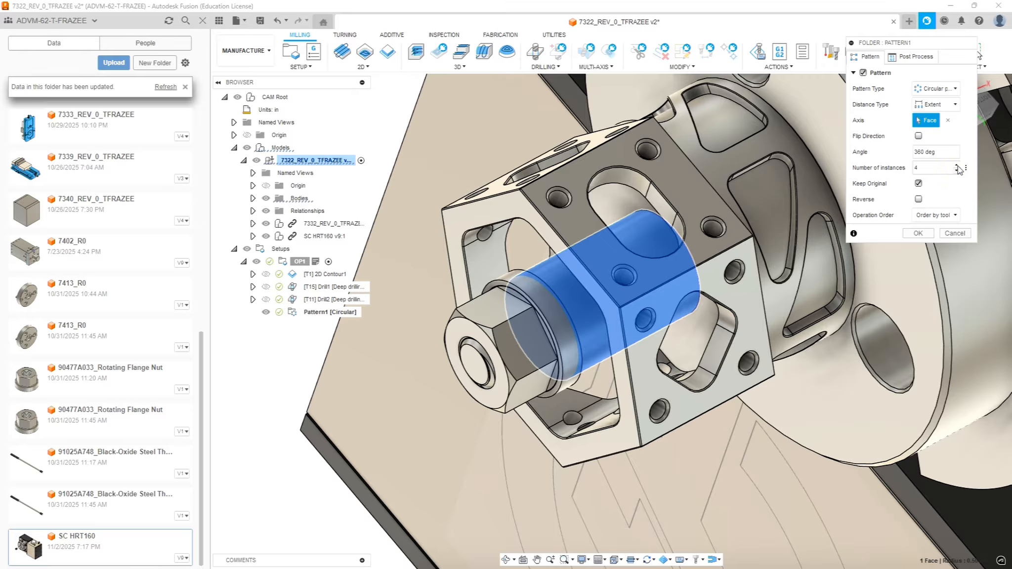
pyautogui.click(957, 166)
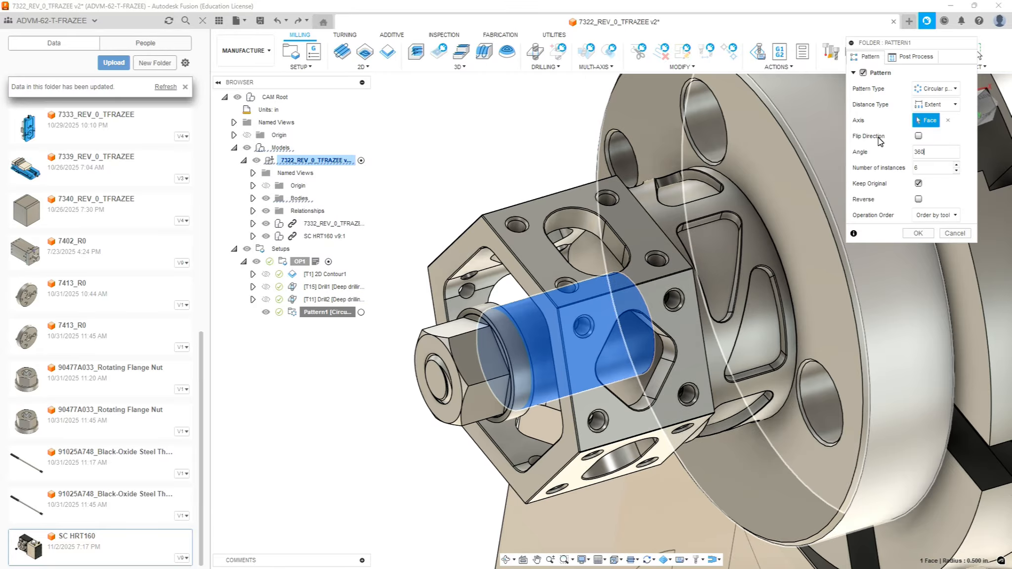
pyautogui.click(913, 57)
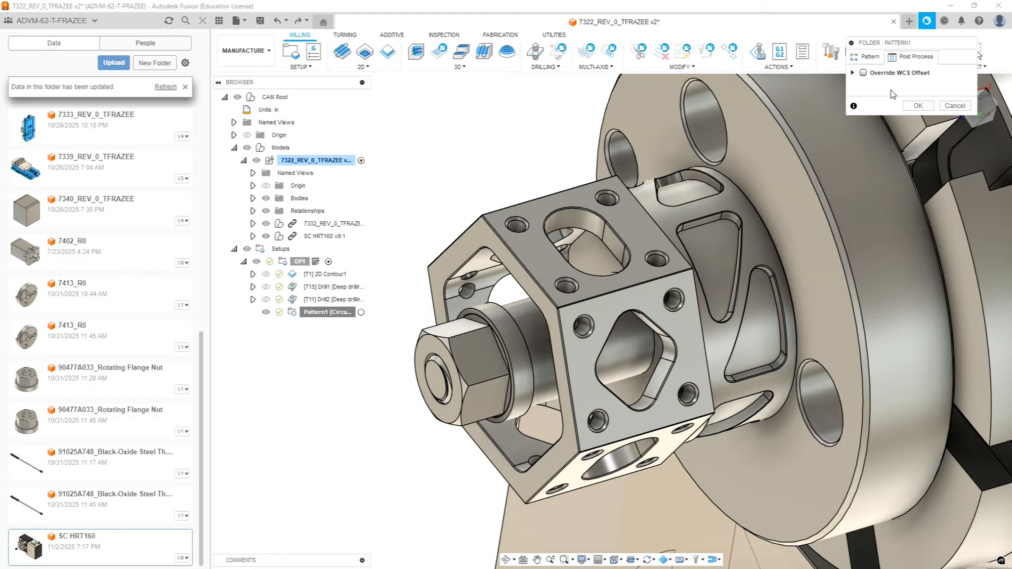
pyautogui.click(870, 56)
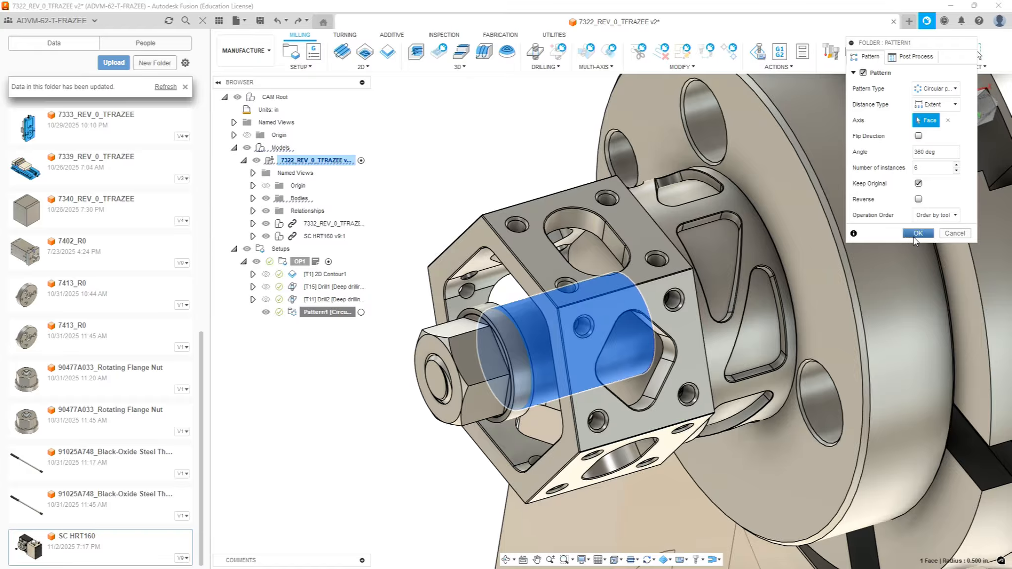
pyautogui.click(917, 234)
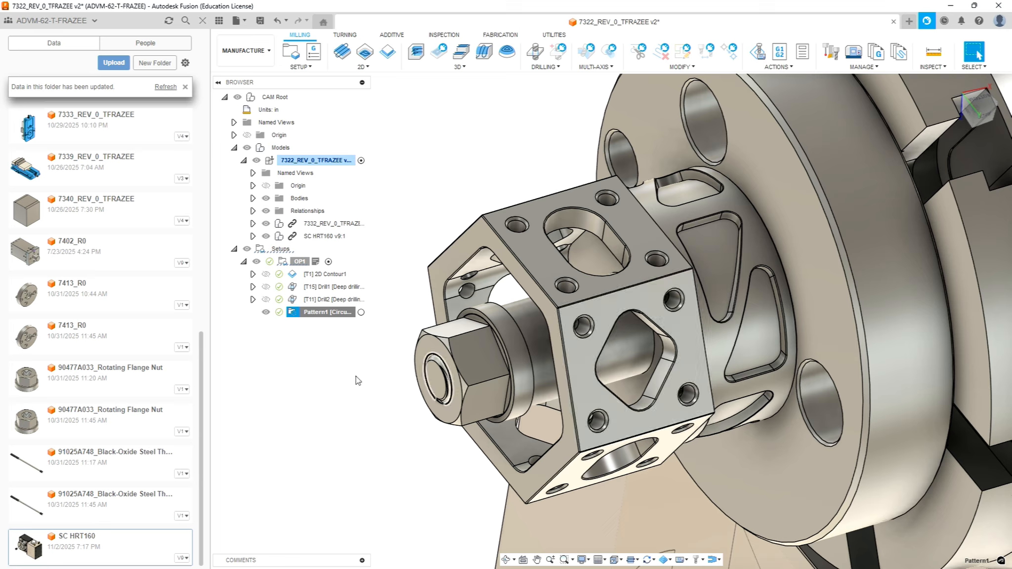
# Rename the circular toolpath pattern in OP1 to "6X Pattern 1"
pyautogui.doubleClick(319, 313)
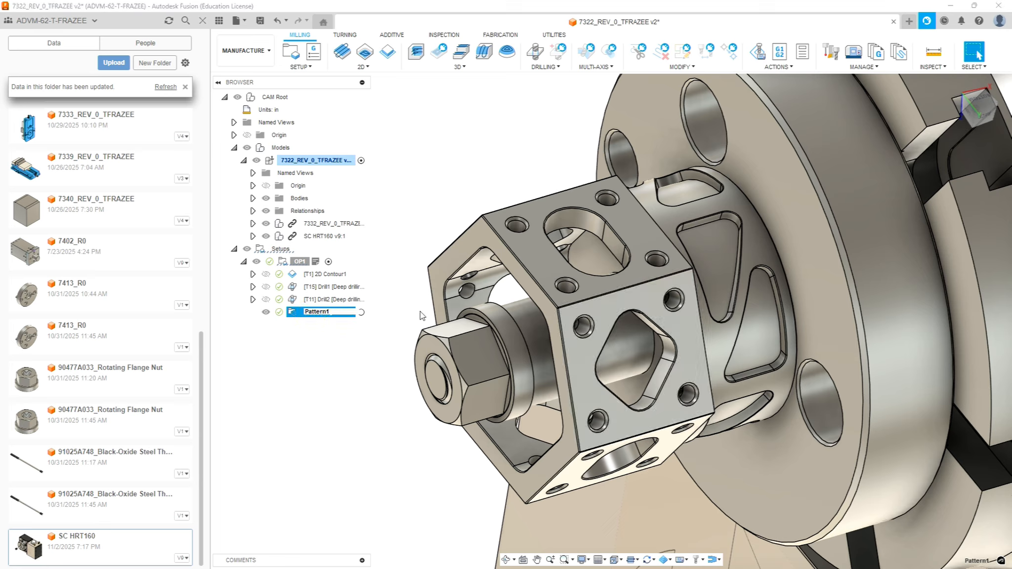
pyautogui.write('6X')
pyautogui.click(330, 350)
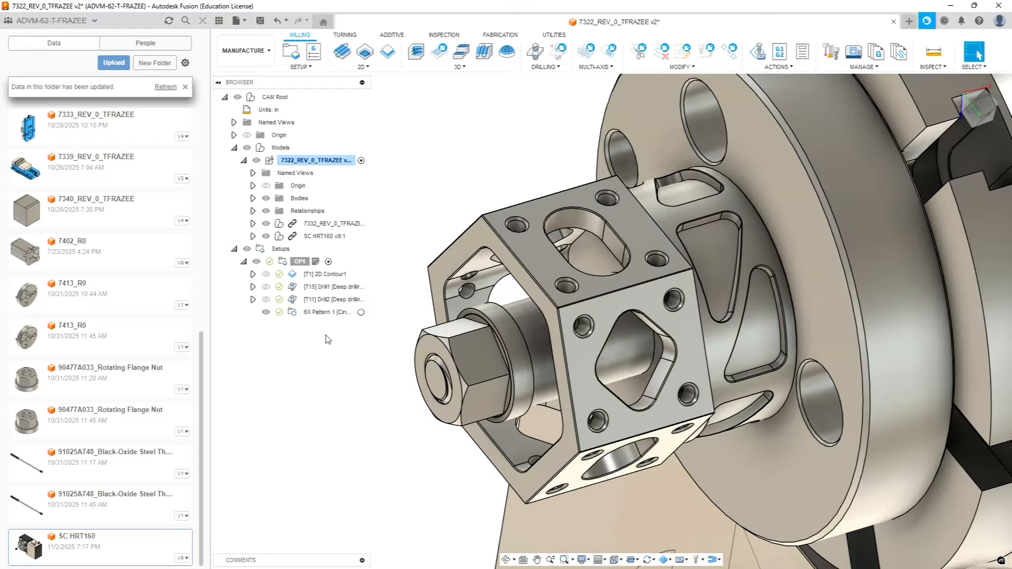
# Move the 2D Contour1 operation into 6X Pattern 1 and inspect the patterned contour toolpaths around the part
pyautogui.click(322, 274)
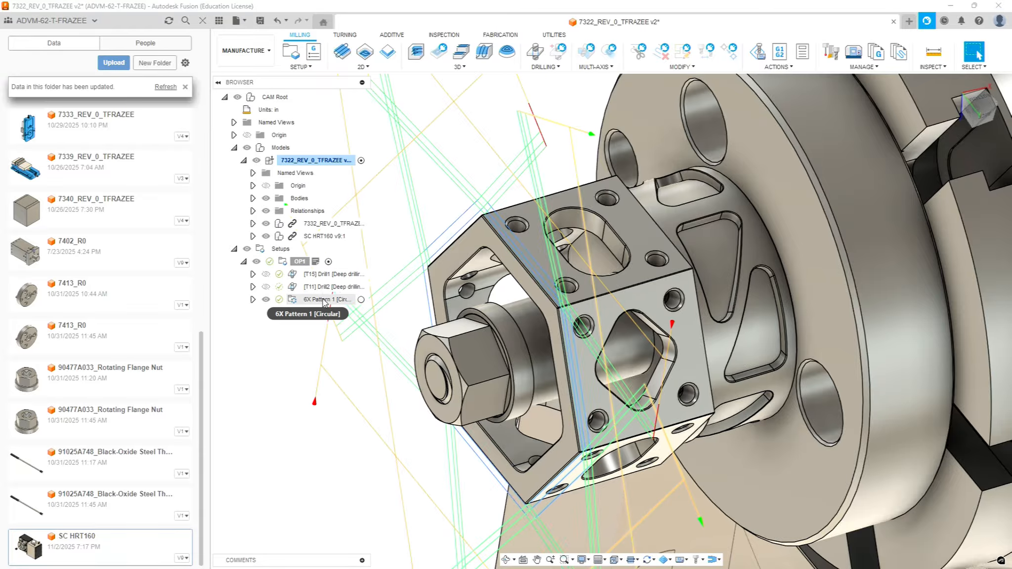
pyautogui.click(324, 300)
pyautogui.scroll(-5, 542, 324)
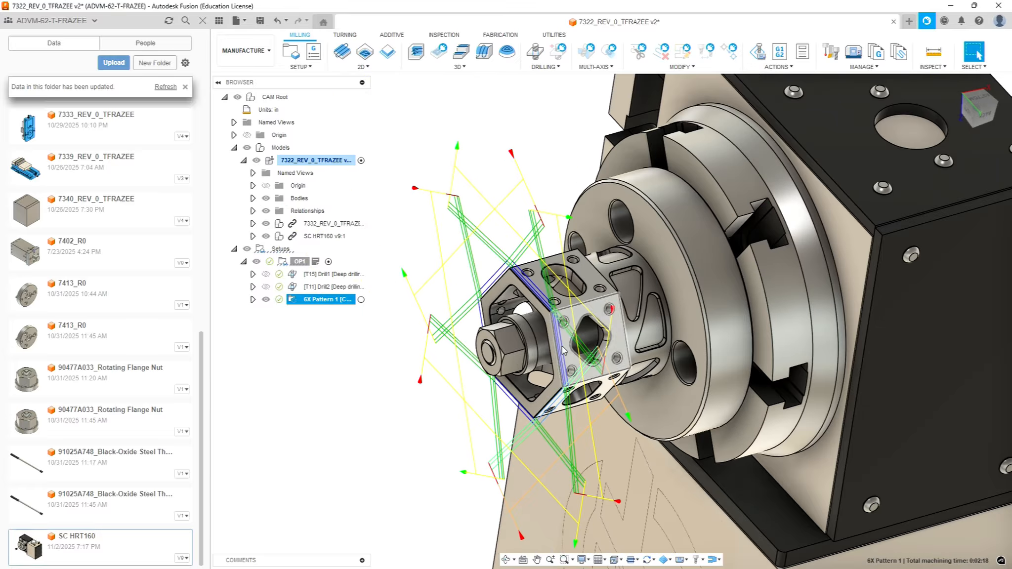
pyautogui.keyDown('shift'); pyautogui.moveTo(562, 351); pyautogui.dragTo(546, 285, button='middle'); pyautogui.keyUp('shift')
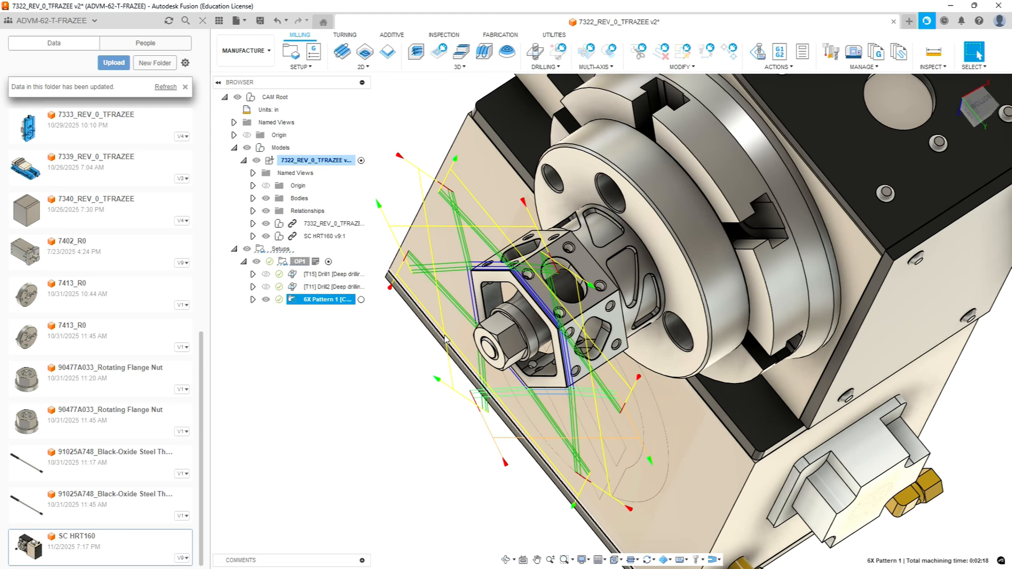
# Move the T15 Drill1 operation into 6X Pattern 1 and inspect the spot drilling toolpaths on the flats
pyautogui.moveTo(323, 274); pyautogui.dragTo(331, 301)
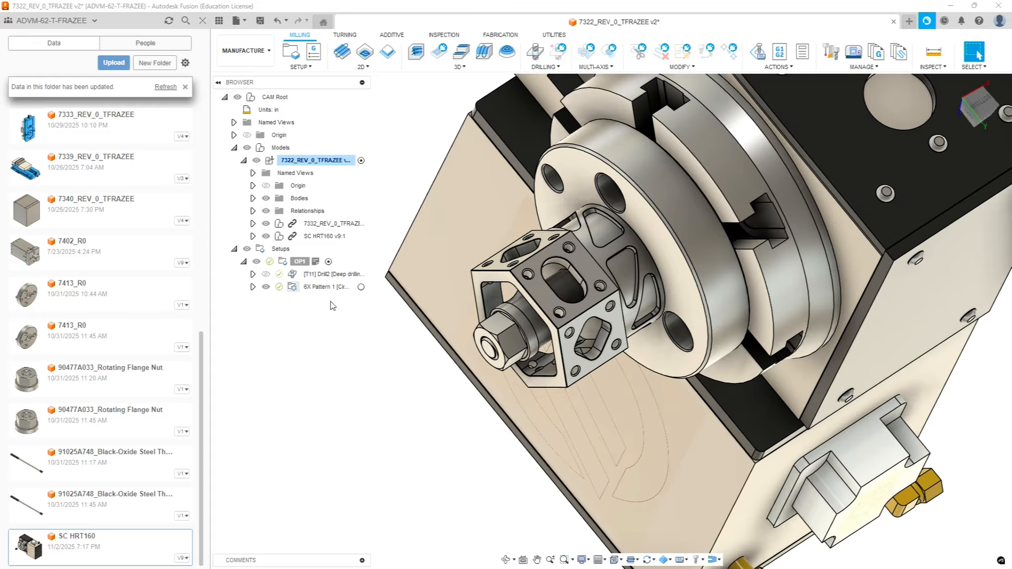
pyautogui.click(324, 286)
pyautogui.scroll(8, 613, 231)
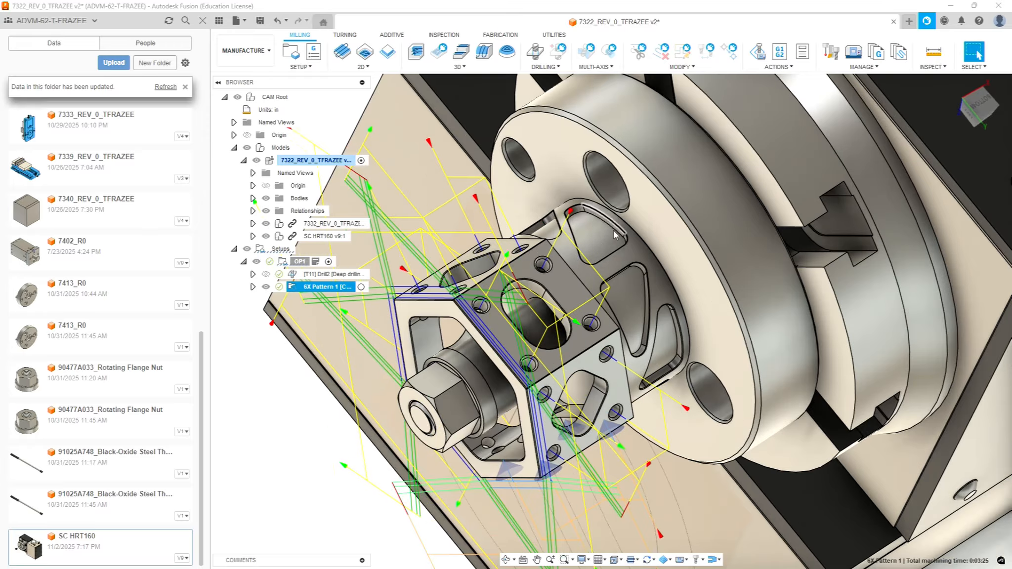
pyautogui.keyDown('shift'); pyautogui.moveTo(558, 247); pyautogui.dragTo(528, 289, button='middle'); pyautogui.keyUp('shift')
pyautogui.scroll(-7, 528, 290)
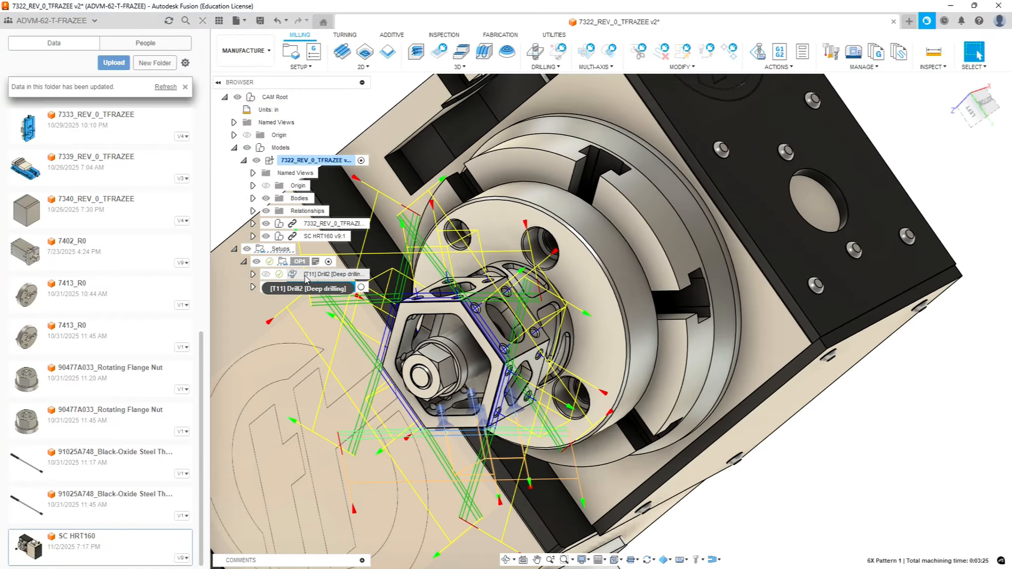
# Move the T11 Drill2 deep drilling operation into 6X Pattern 1 and review the combined toolpaths from several angles
pyautogui.moveTo(306, 274)
pyautogui.mouseDown()
pyautogui.moveTo(306, 291)
pyautogui.moveTo(316, 278)
pyautogui.mouseUp()
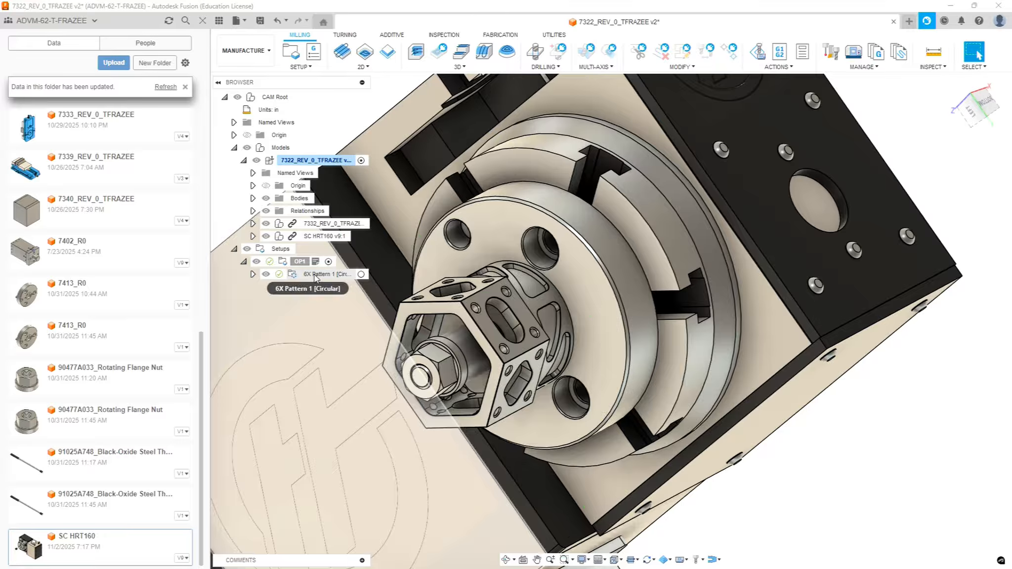
pyautogui.scroll(-5, 434, 321)
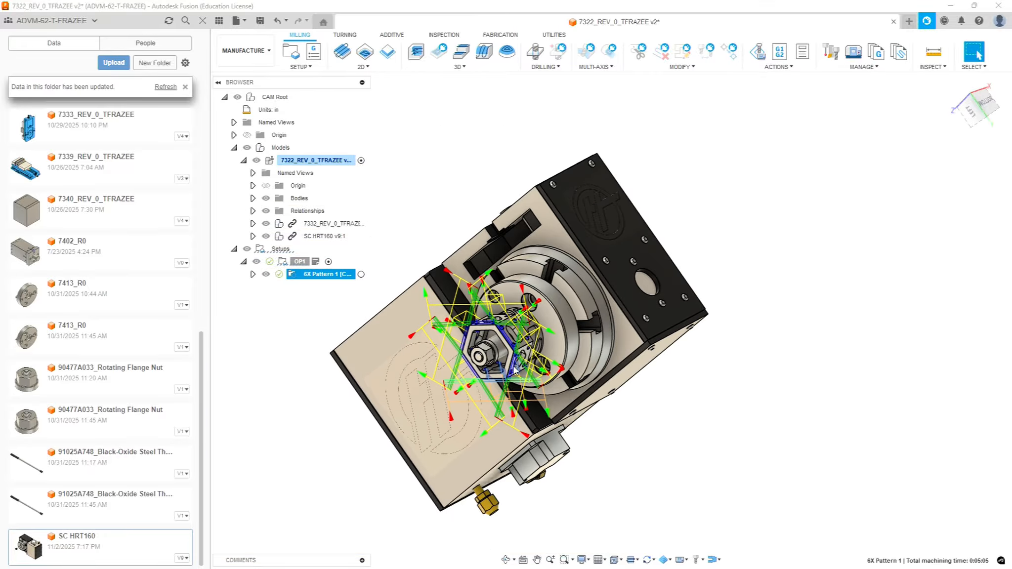
pyautogui.scroll(4, 456, 327)
pyautogui.scroll(2, 592, 330)
pyautogui.keyDown('shift'); pyautogui.moveTo(592, 331); pyautogui.dragTo(469, 292, button='middle'); pyautogui.keyUp('shift')
pyautogui.keyDown('shift'); pyautogui.moveTo(583, 363); pyautogui.dragTo(492, 366, button='middle'); pyautogui.keyUp('shift')
pyautogui.keyDown('shift'); pyautogui.moveTo(585, 326); pyautogui.dragTo(568, 343, button='middle'); pyautogui.keyUp('shift')
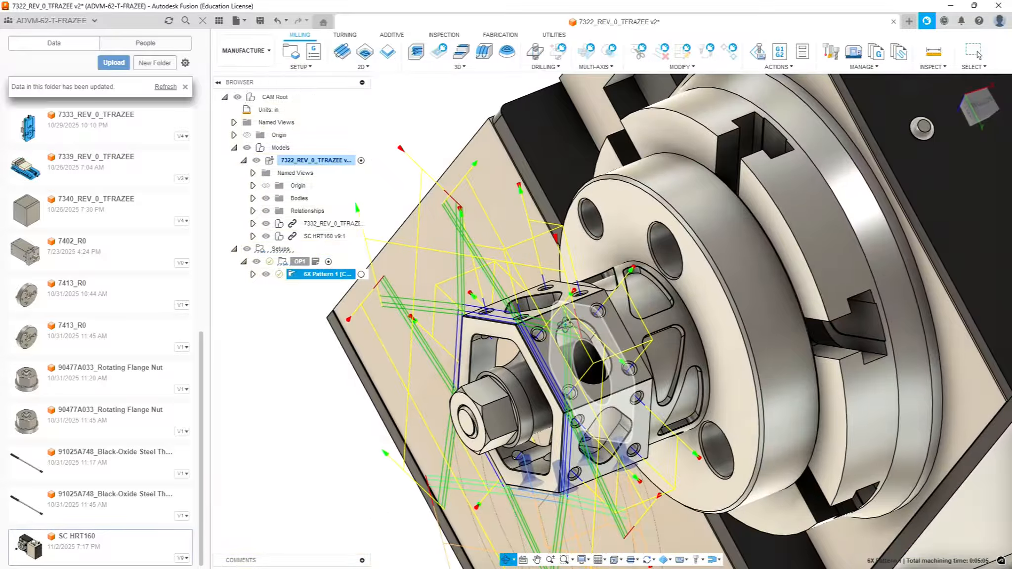
pyautogui.click(266, 348)
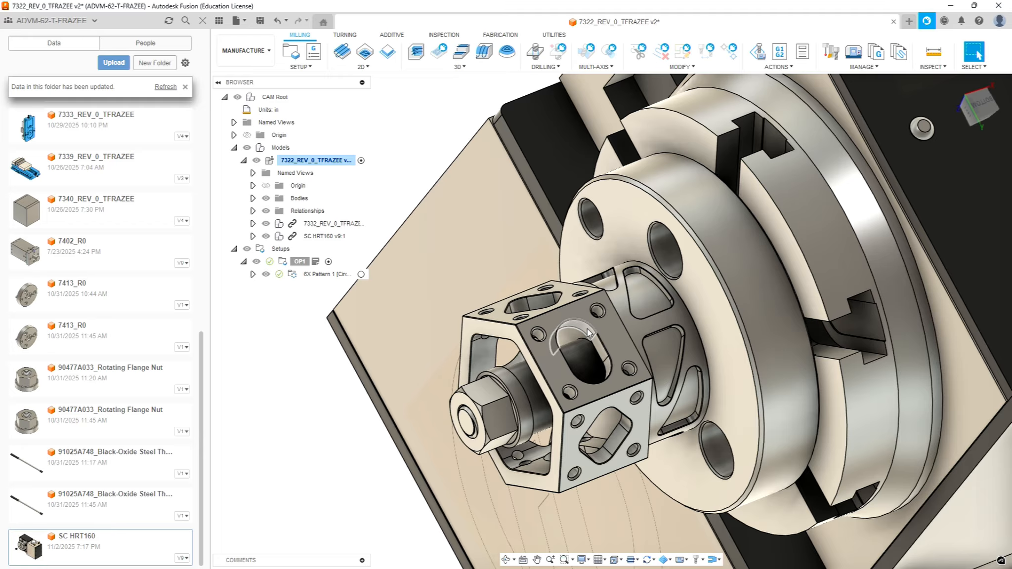
pyautogui.scroll(5, 589, 333)
pyautogui.scroll(-5, 594, 370)
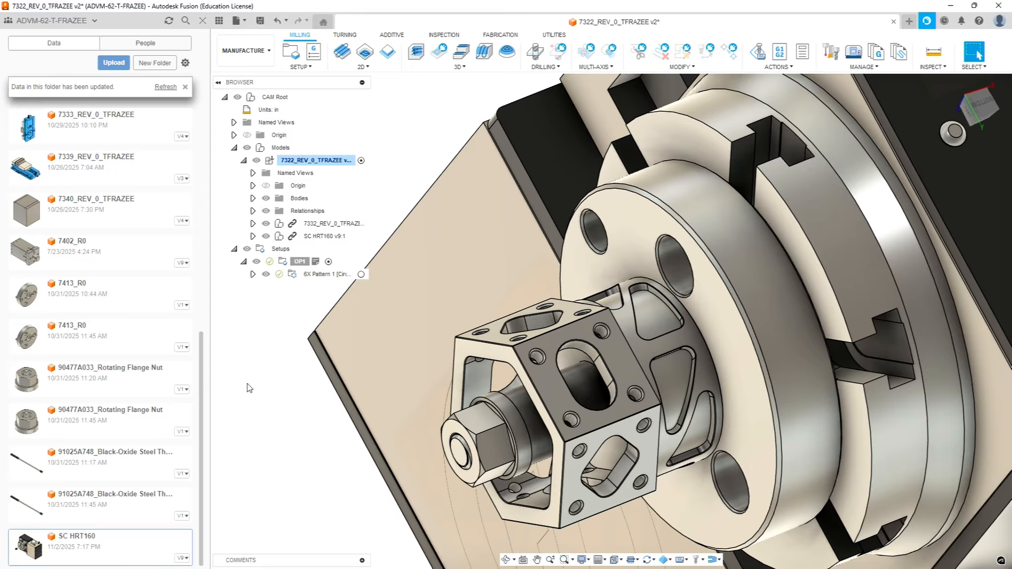
# Create a 2D Pocket operation with tool 3, the 1/4" x 1" end mill from the Sierra_VF1_aluminum_2026_rev1.1 library
pyautogui.click(367, 67)
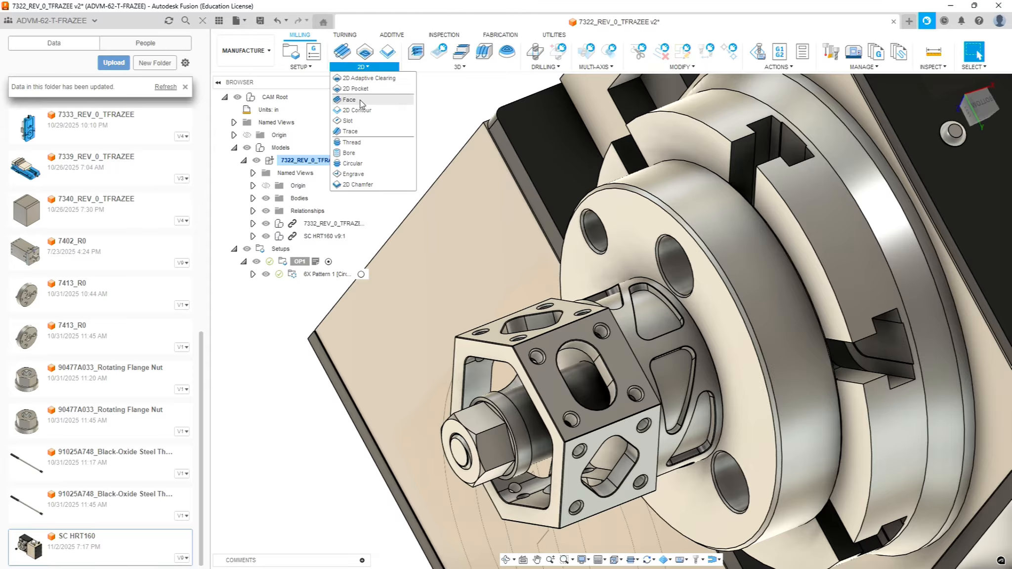
pyautogui.click(361, 92)
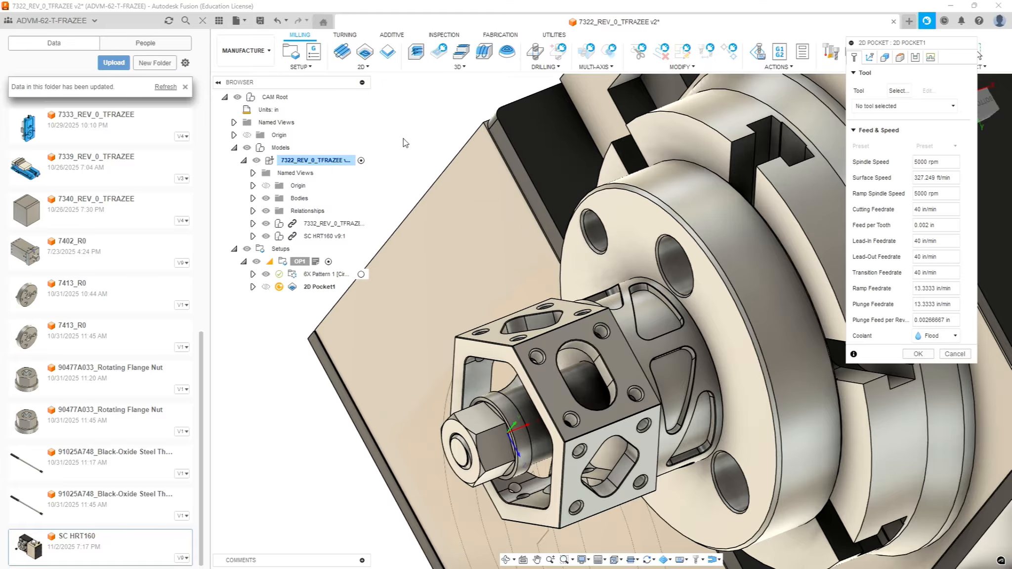
pyautogui.click(899, 90)
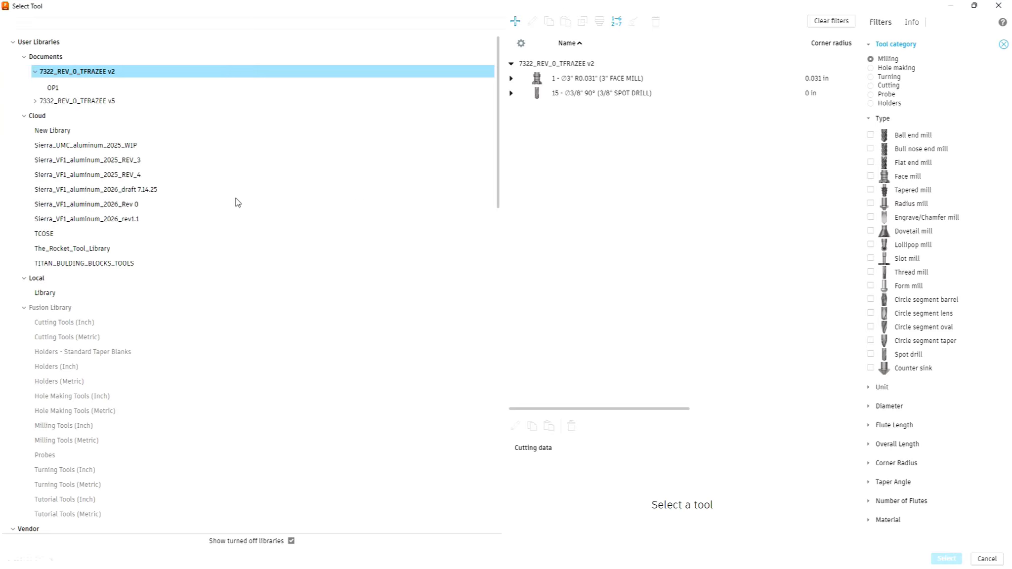
pyautogui.click(118, 222)
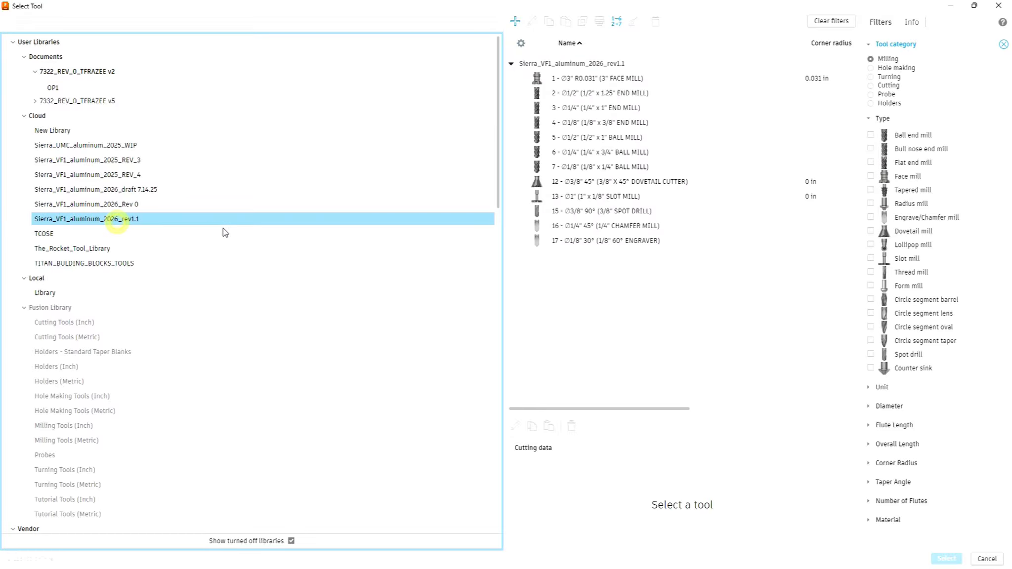
pyautogui.click(595, 110)
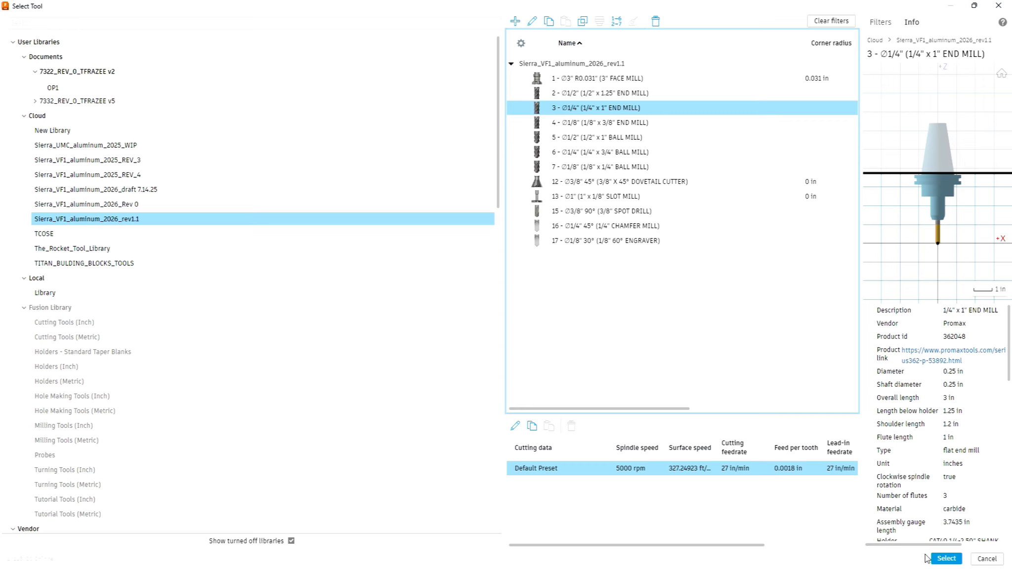
pyautogui.click(944, 559)
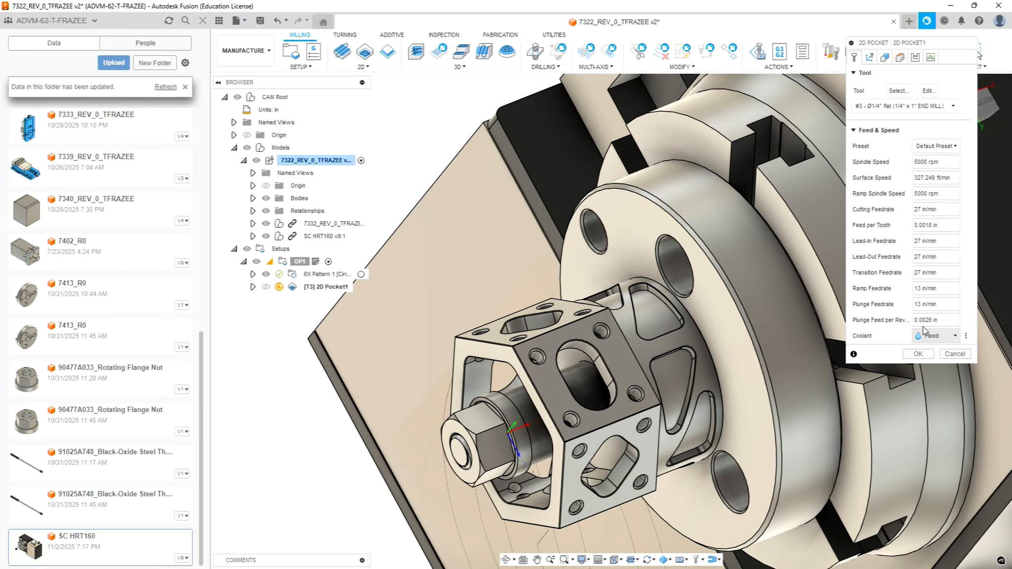
# Enable tool orientation for the pocket, with the rounded-slot flat as Z axis and its edge shared with the diamond-opening flat as X axis
pyautogui.click(885, 57)
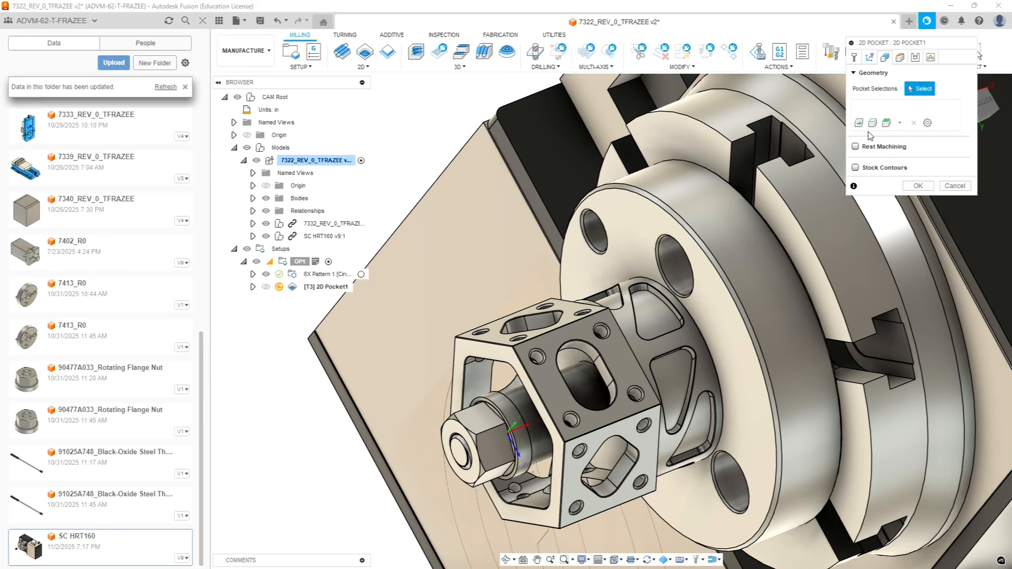
pyautogui.click(869, 57)
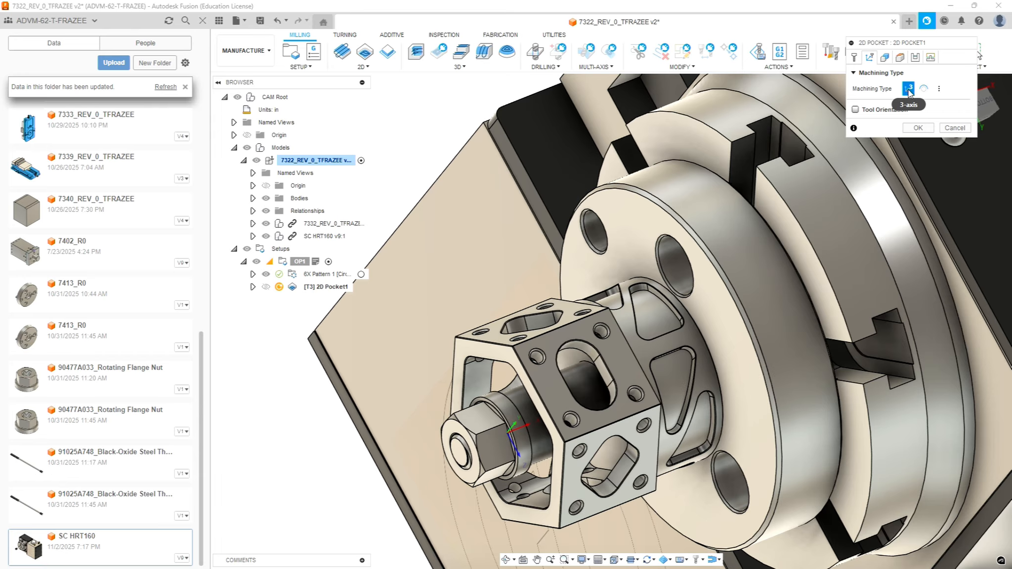
pyautogui.click(855, 109)
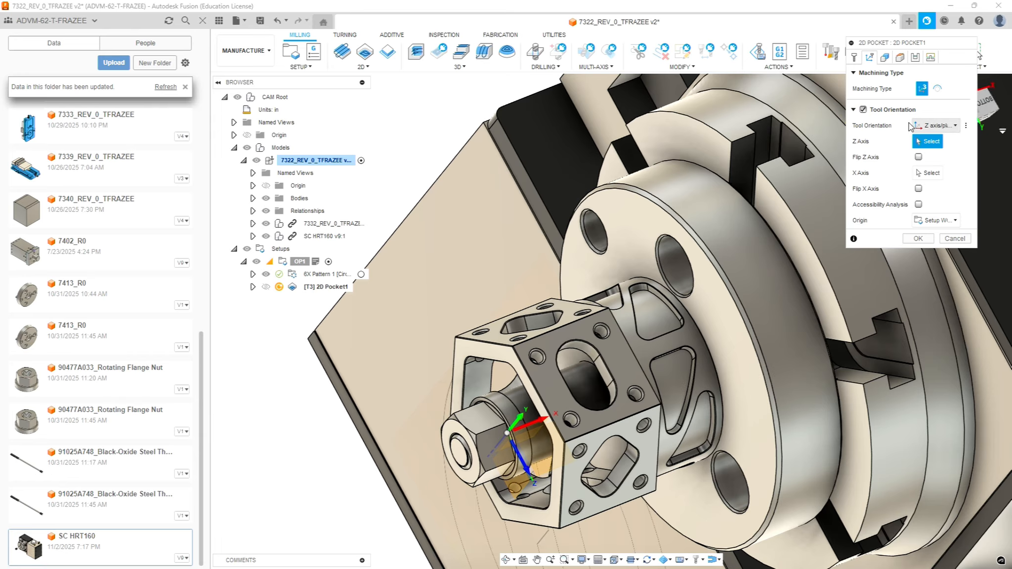
pyautogui.click(623, 359)
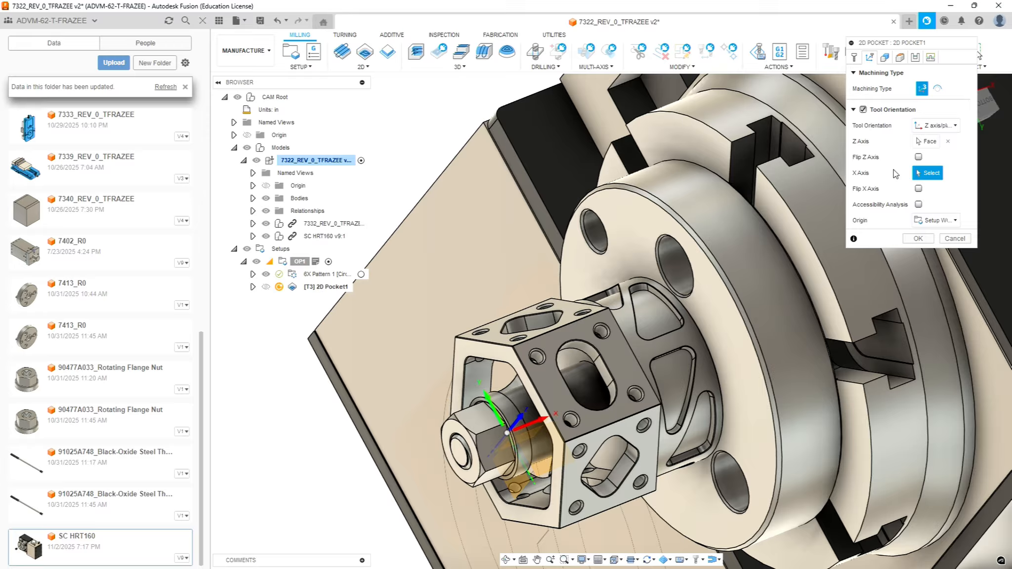
pyautogui.click(609, 422)
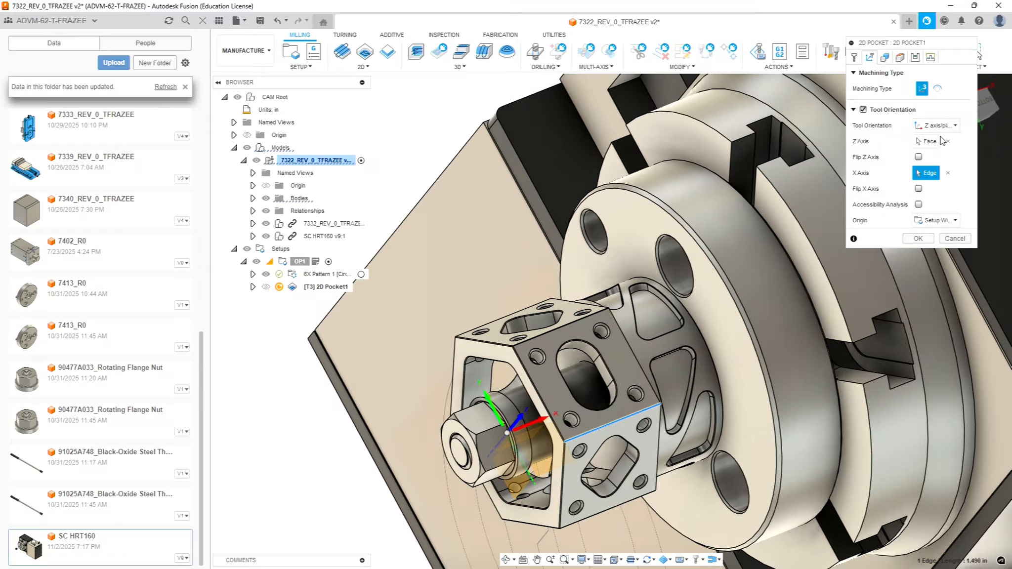
# Select the closed bottom contour of the rounded slot as the pocket geometry and check the selection
pyautogui.click(884, 57)
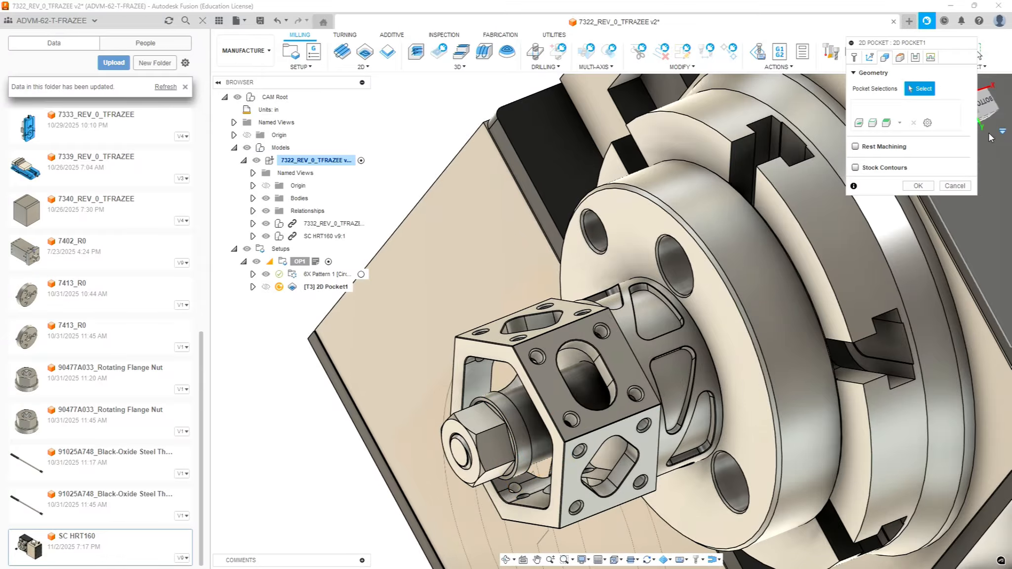
pyautogui.click(583, 353)
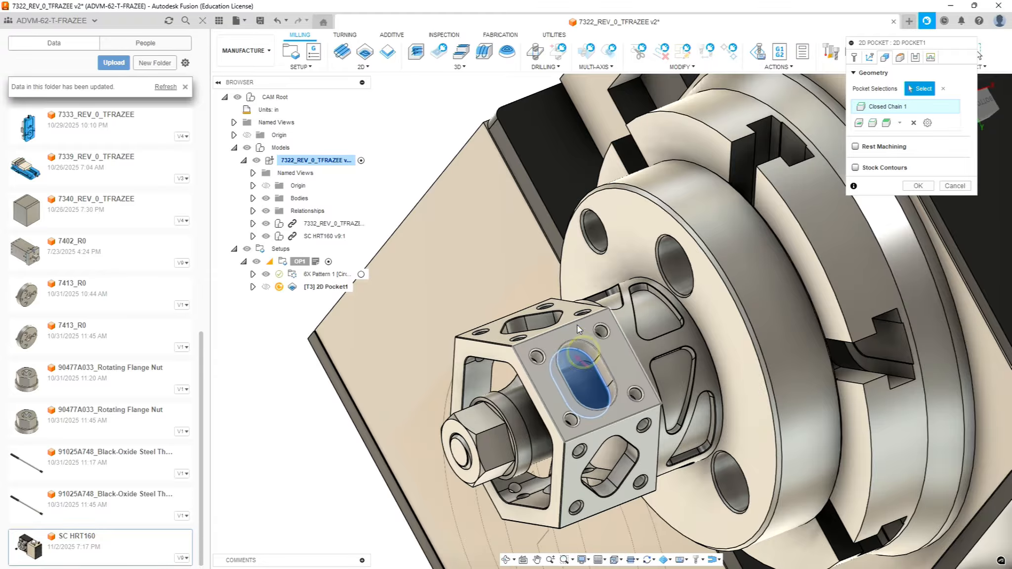
pyautogui.scroll(5, 588, 355)
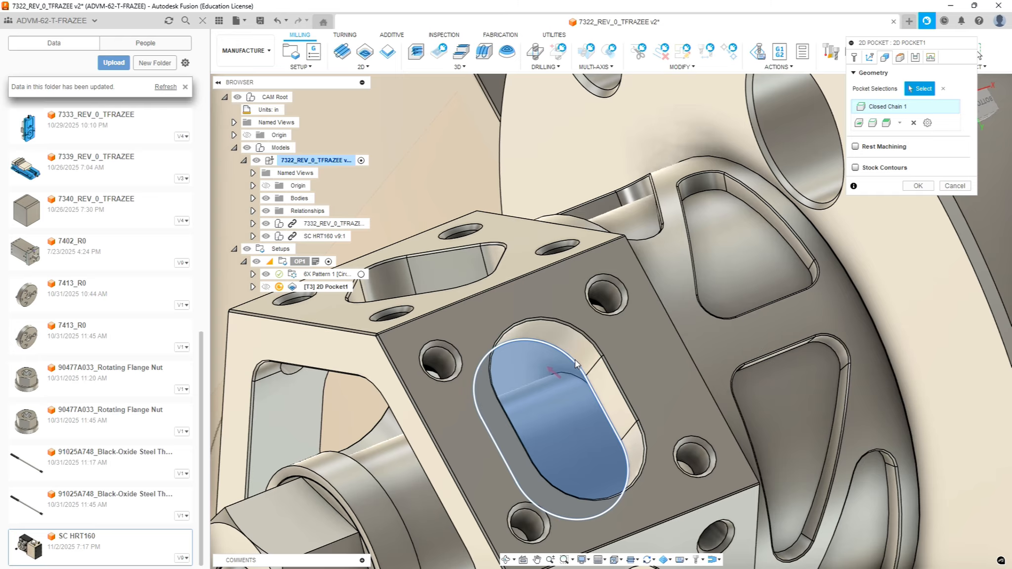
pyautogui.scroll(-5, 590, 356)
pyautogui.moveTo(582, 356)
pyautogui.keyDown('shift'); pyautogui.mouseDown(button='middle')
pyautogui.moveTo(640, 292)
pyautogui.moveTo(593, 364)
pyautogui.mouseUp(button='middle'); pyautogui.keyUp('shift')
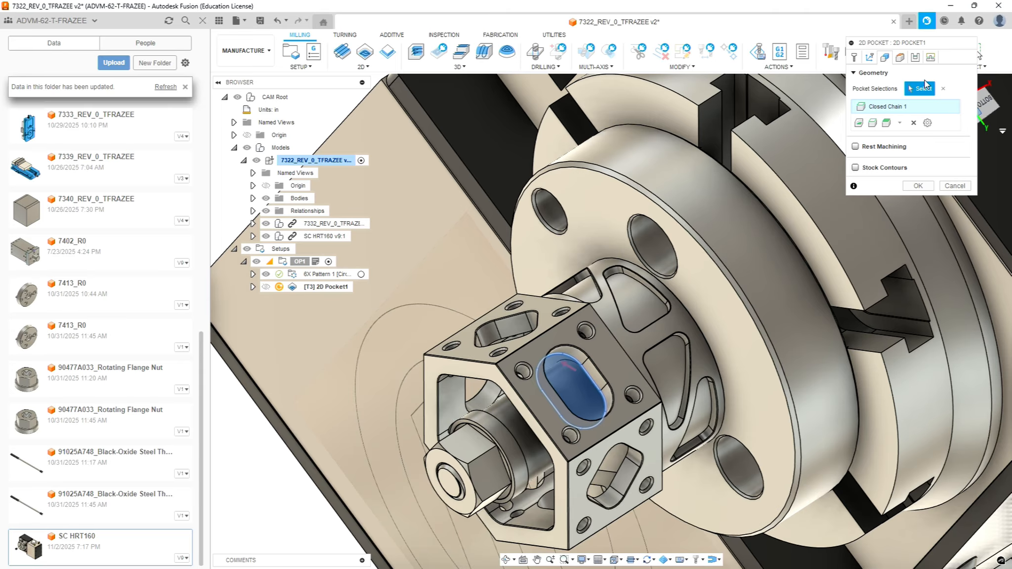
# Set the pocket's retract height offset to 0.75 in and its bottom height offset to -0.02 in from the selected contour
pyautogui.click(900, 58)
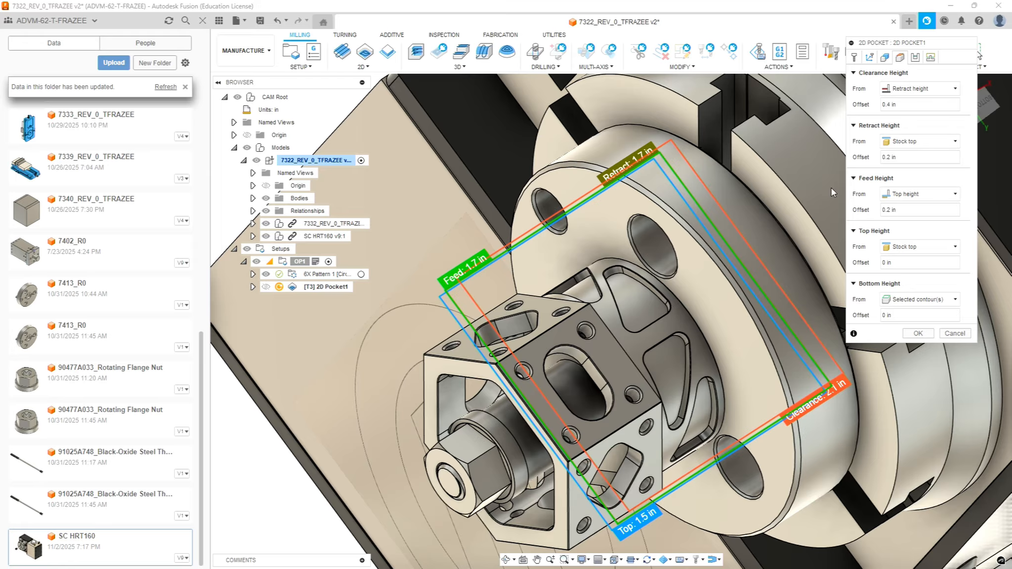
pyautogui.click(915, 157)
pyautogui.write('.75')
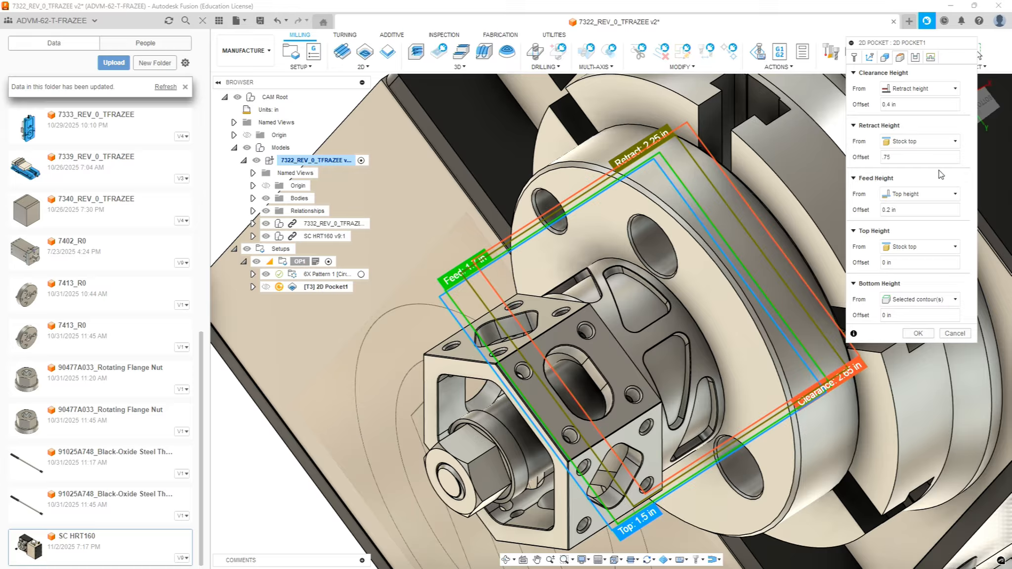
pyautogui.moveTo(902, 315); pyautogui.dragTo(808, 310)
pyautogui.write('-.')
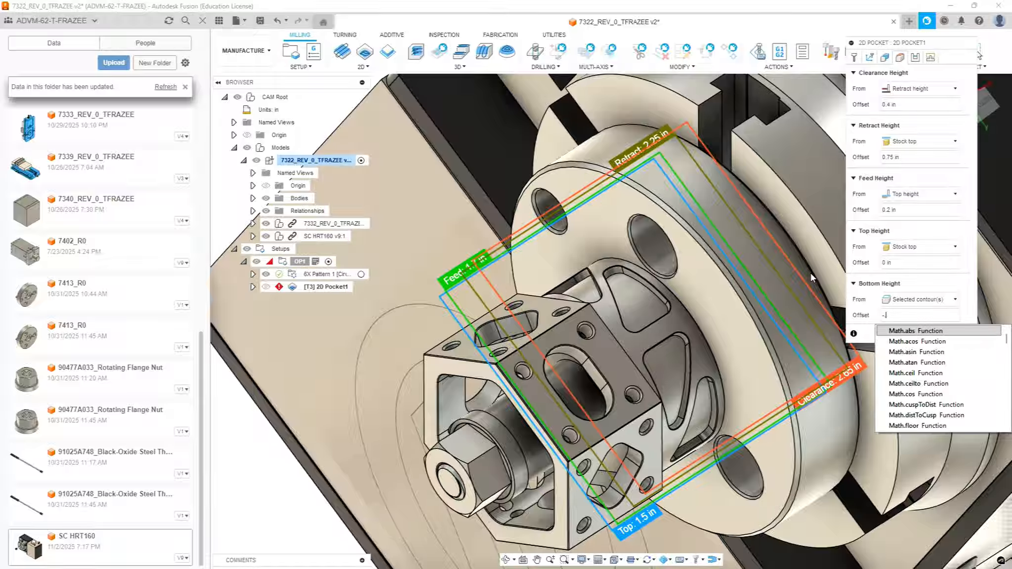
pyautogui.write('0.02')
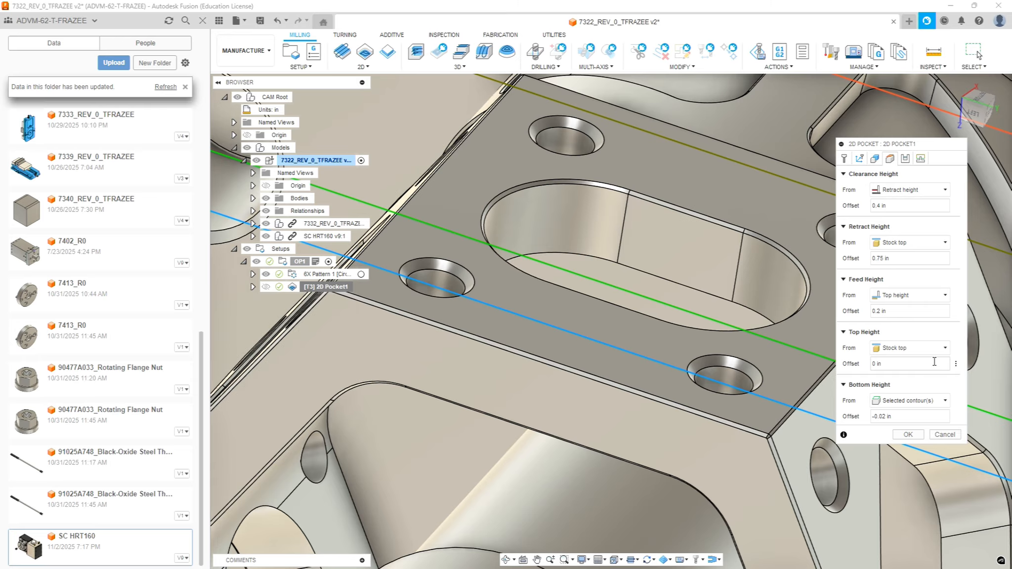
# Set the pocket's top height from Selection, using the flat face around the rounded slot as the reference
pyautogui.click(941, 348)
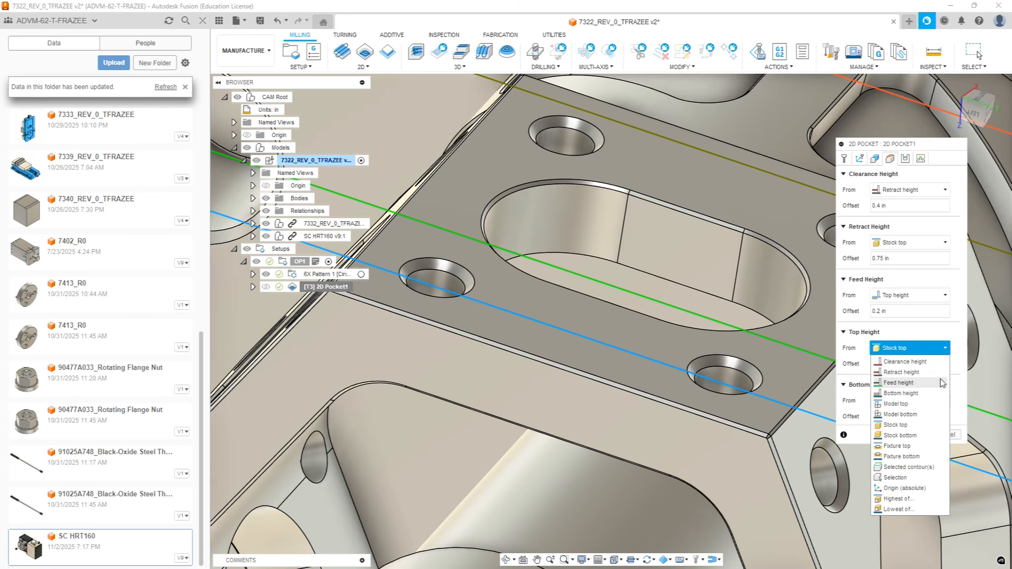
pyautogui.click(908, 477)
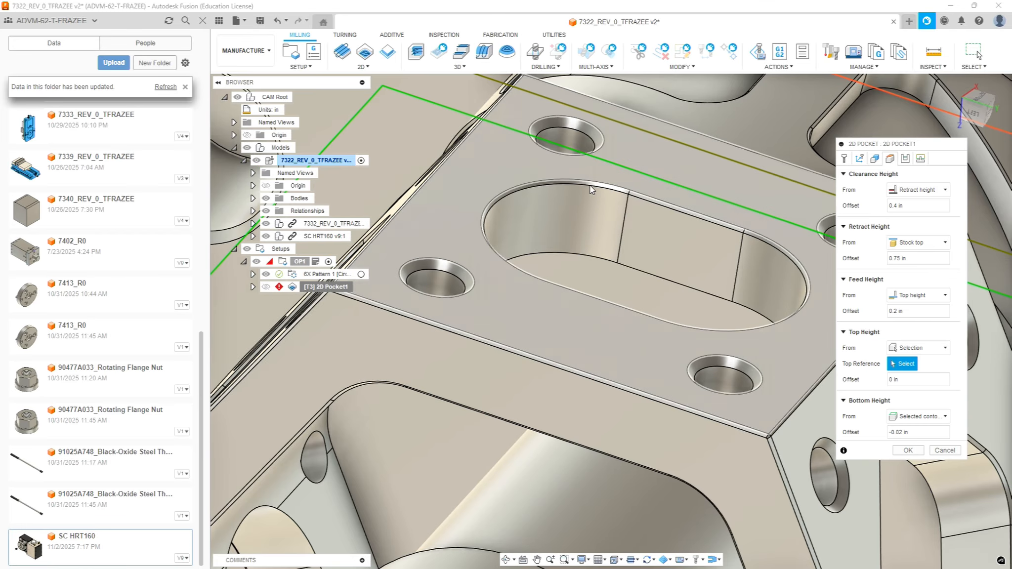
pyautogui.click(460, 208)
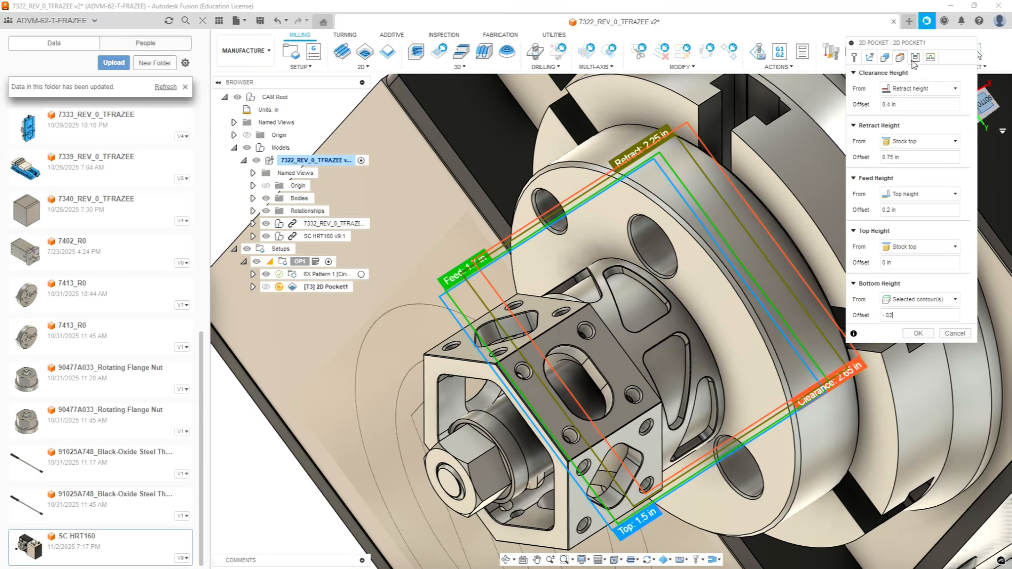
# Enable multiple depths for the rounded-slot pocket with a maximum roughing stepdown of 0.125 in
pyautogui.click(915, 58)
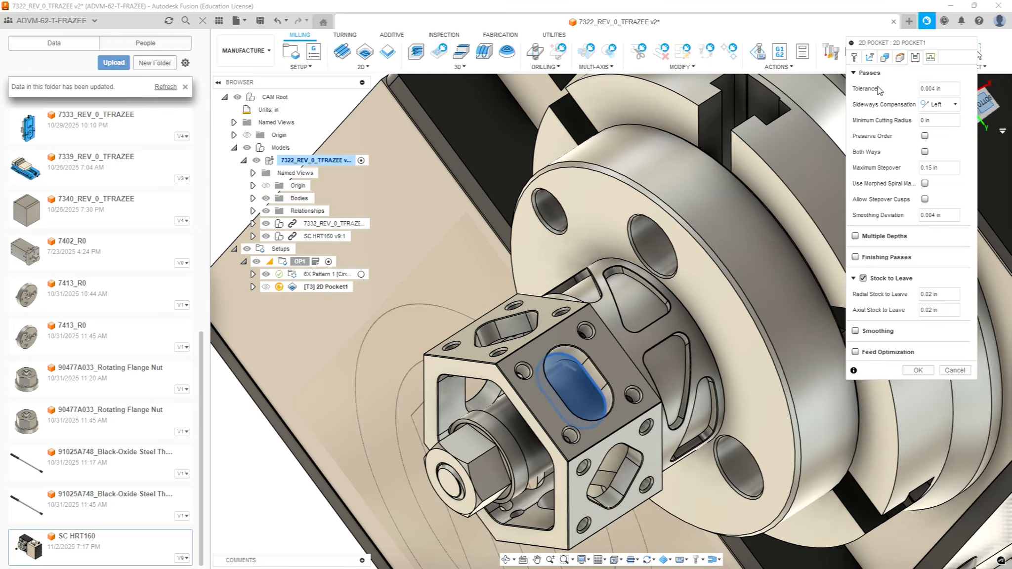
pyautogui.click(855, 236)
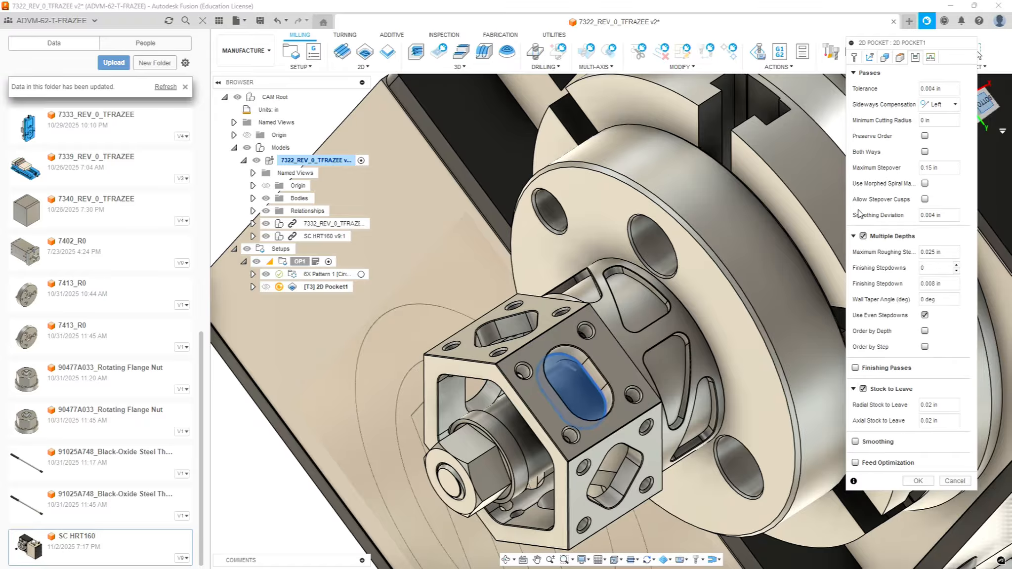
pyautogui.click(944, 252)
pyautogui.write('.125')
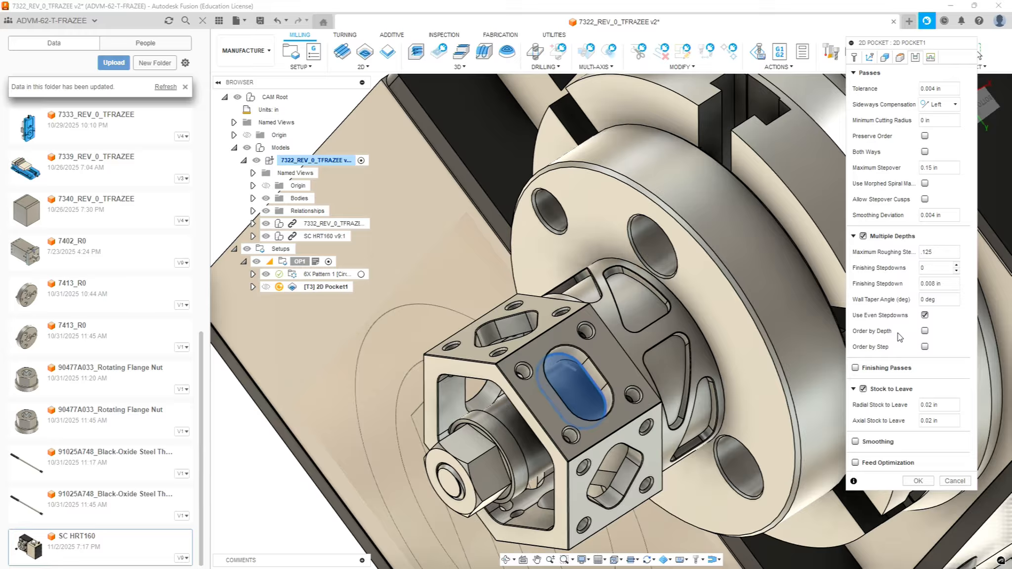
# Enable finishing passes for the pocket with Wear compensation, a finishing smoothing deviation of 0.0004 in and a stepover of 0.01 in
pyautogui.click(855, 368)
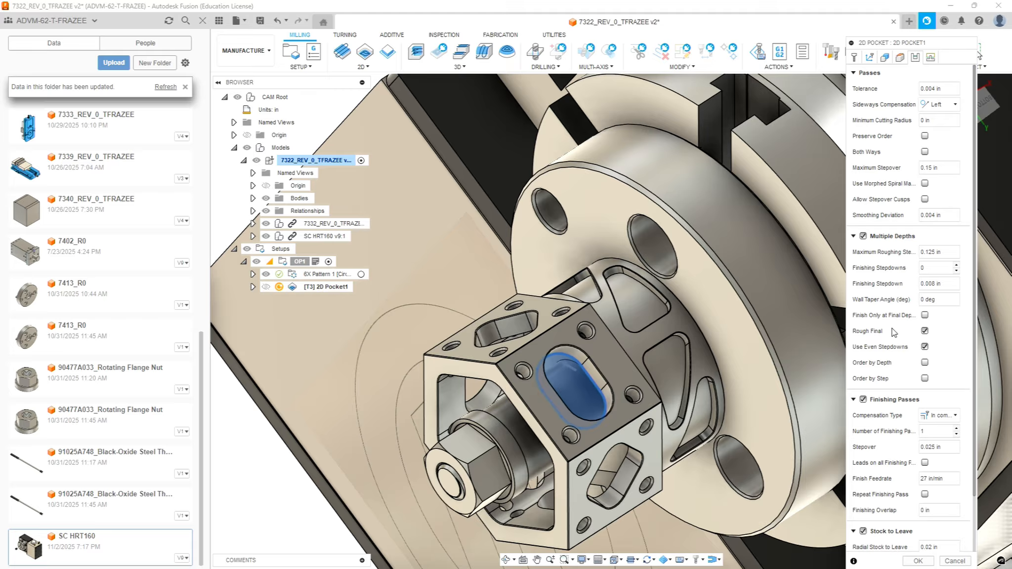
pyautogui.click(938, 415)
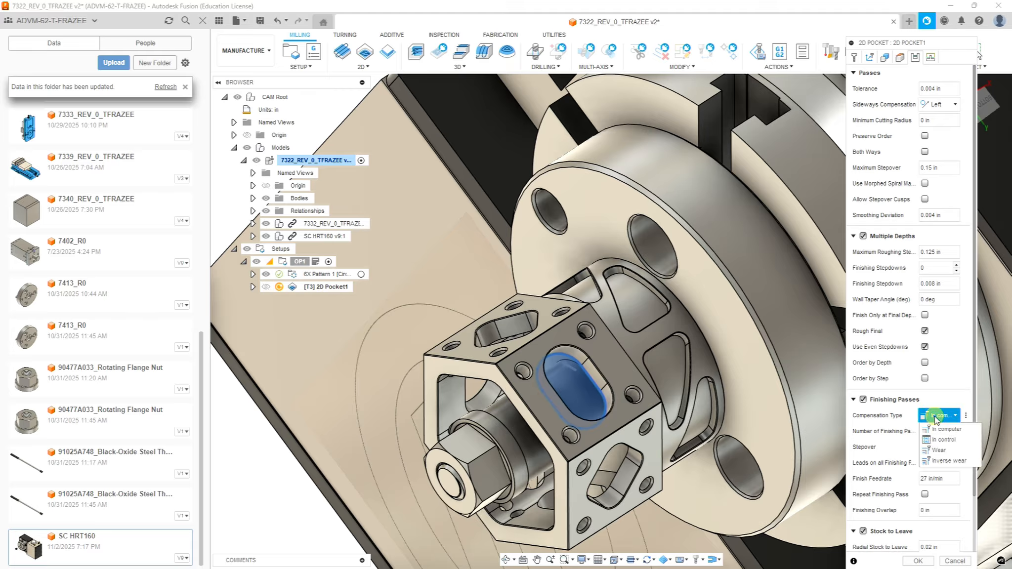
pyautogui.click(939, 450)
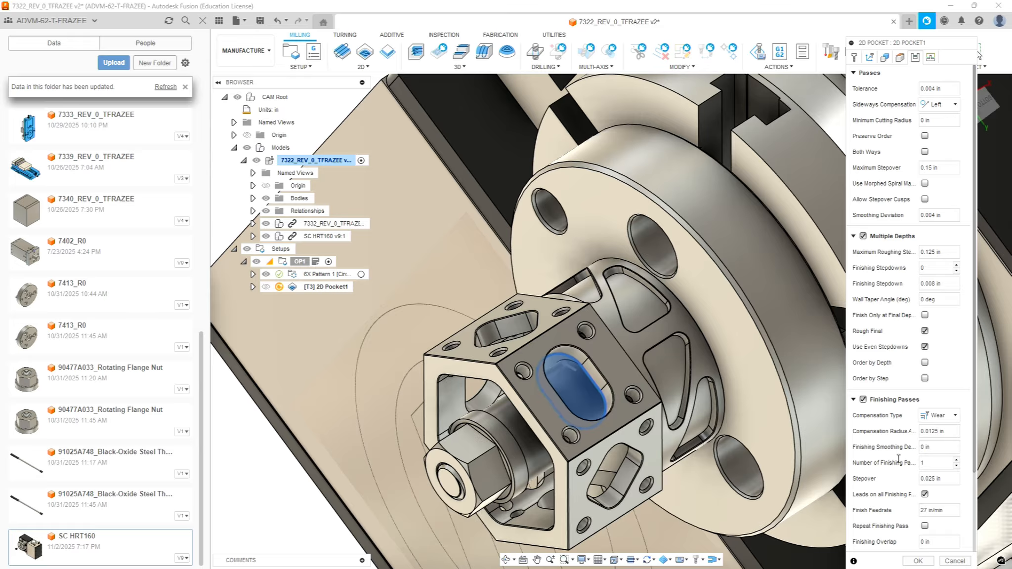
pyautogui.click(947, 448)
pyautogui.write('.004')
pyautogui.write('0004')
pyautogui.press('Tab')
pyautogui.press('Tab')
pyautogui.write('.01')
# Turn off the pocket's stock to leave, enable smoothing and feed optimization, and set the maximum stepover to 0.125 in
pyautogui.scroll(-3, 890, 523)
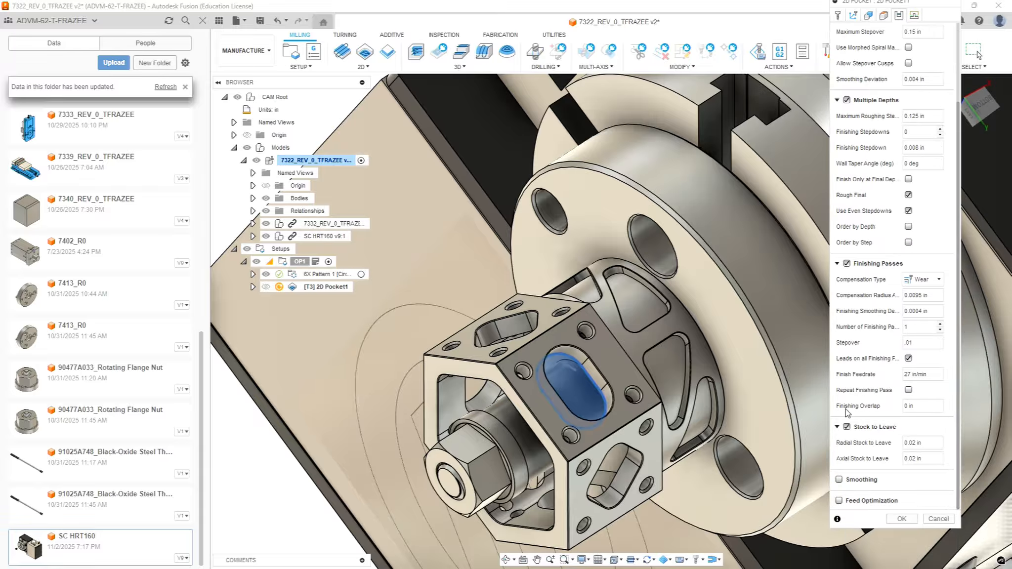
pyautogui.click(847, 427)
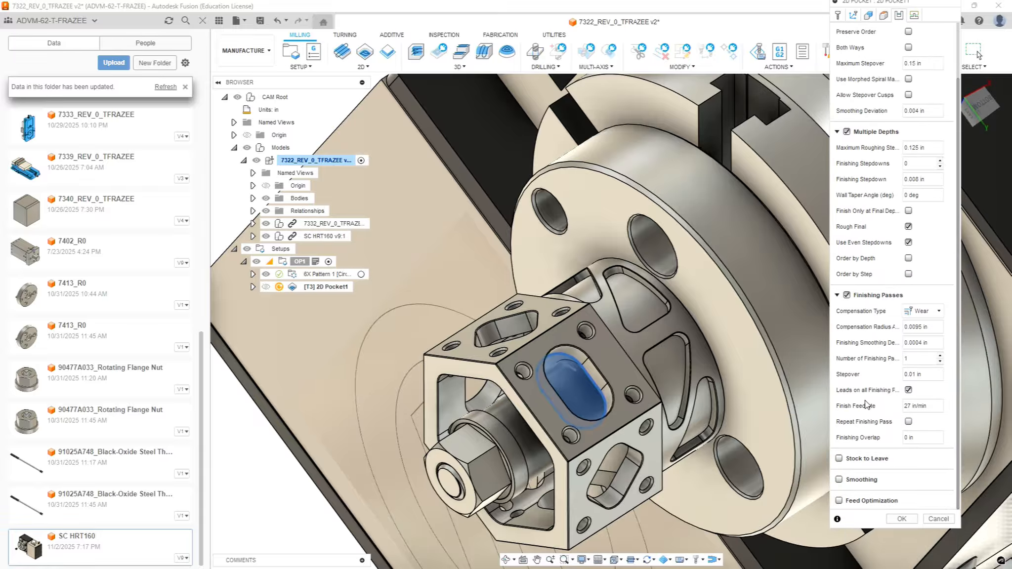
pyautogui.click(839, 479)
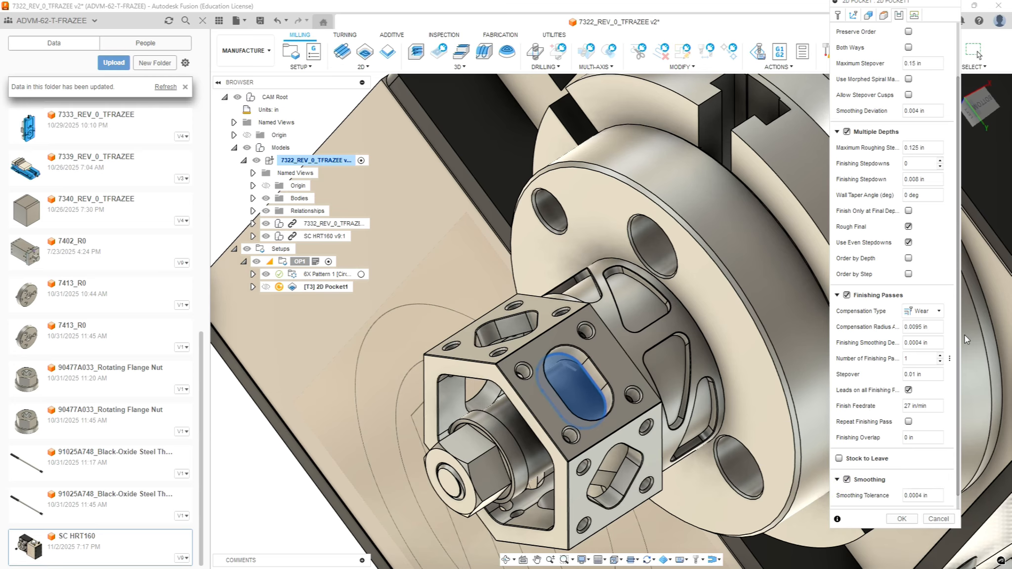
pyautogui.scroll(-1, 958, 281)
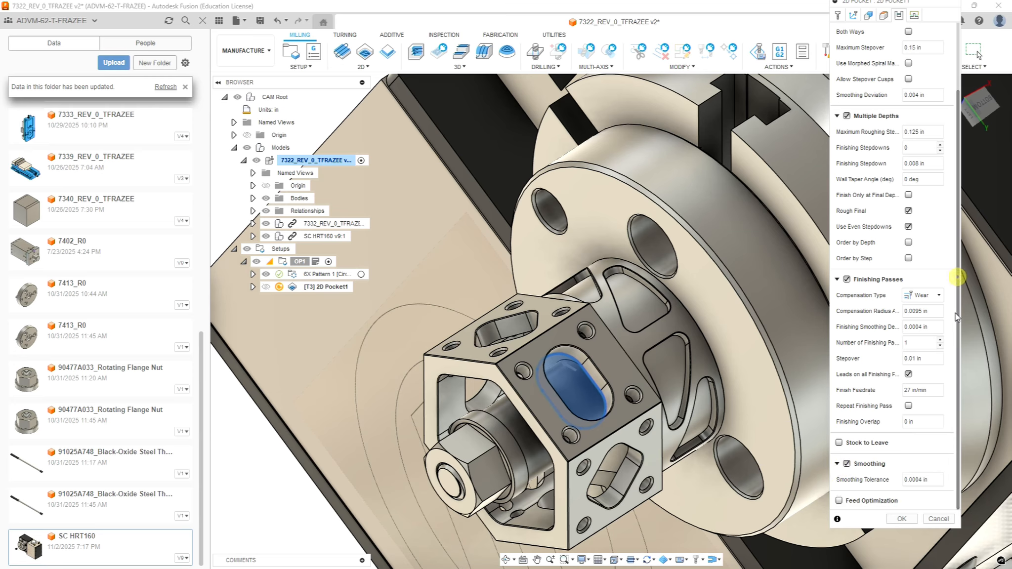
pyautogui.click(839, 500)
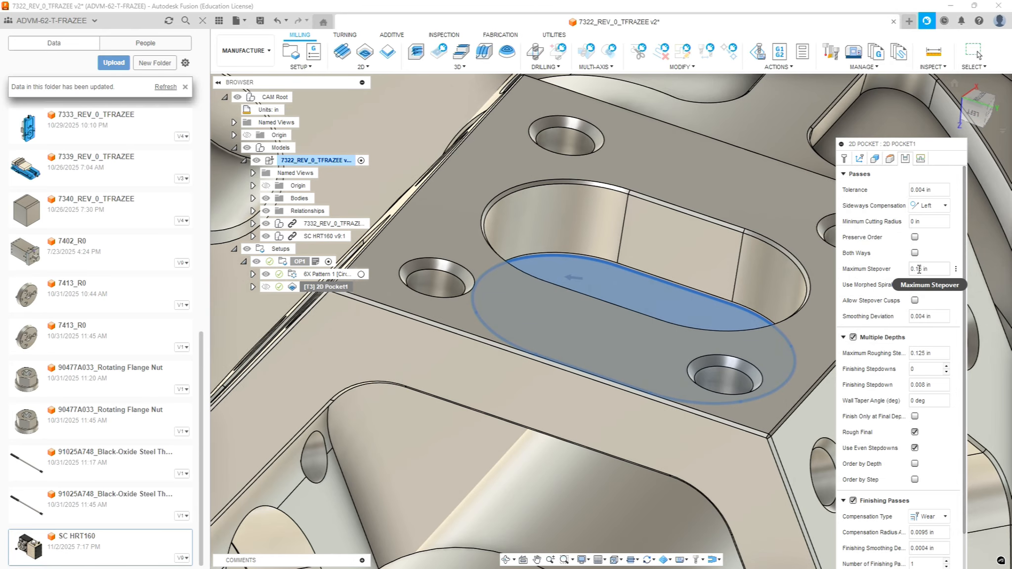
pyautogui.click(925, 269)
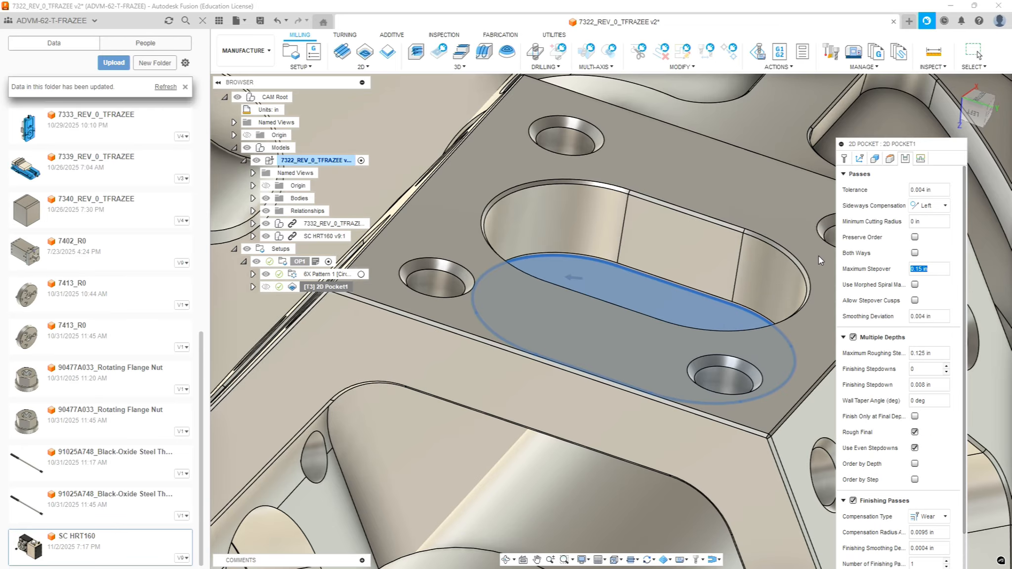
pyautogui.write('.125')
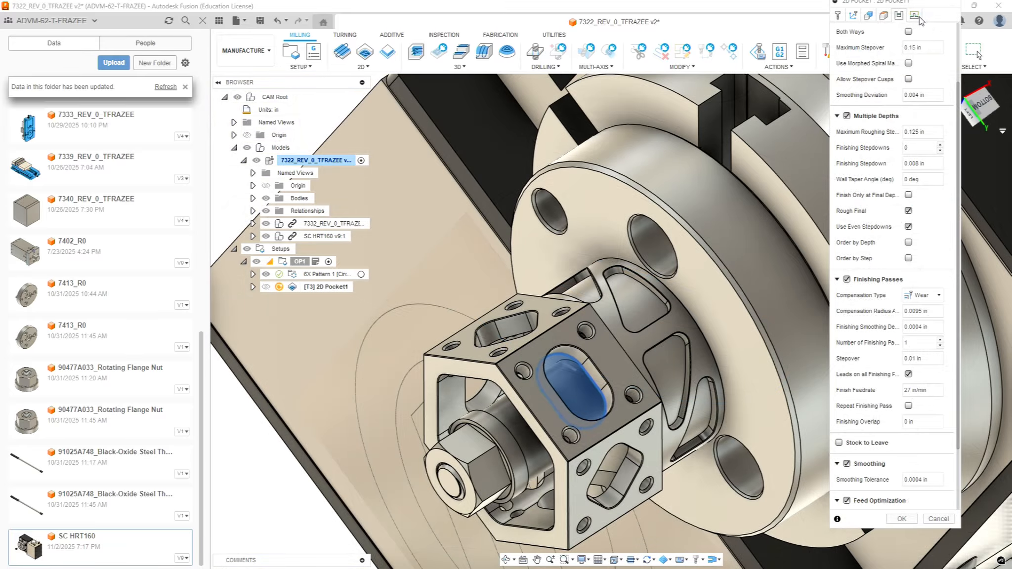
# Set the pocket's ramp clearance height to 0.05 in and vertical lead-in radius to 0 in, and accept the operation
pyautogui.click(914, 15)
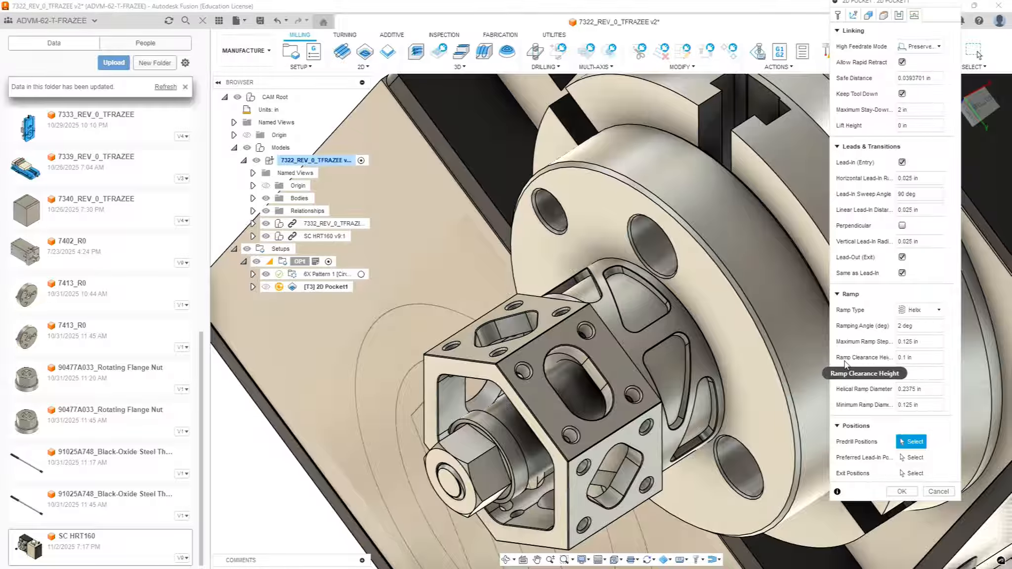
pyautogui.moveTo(923, 359); pyautogui.dragTo(806, 354)
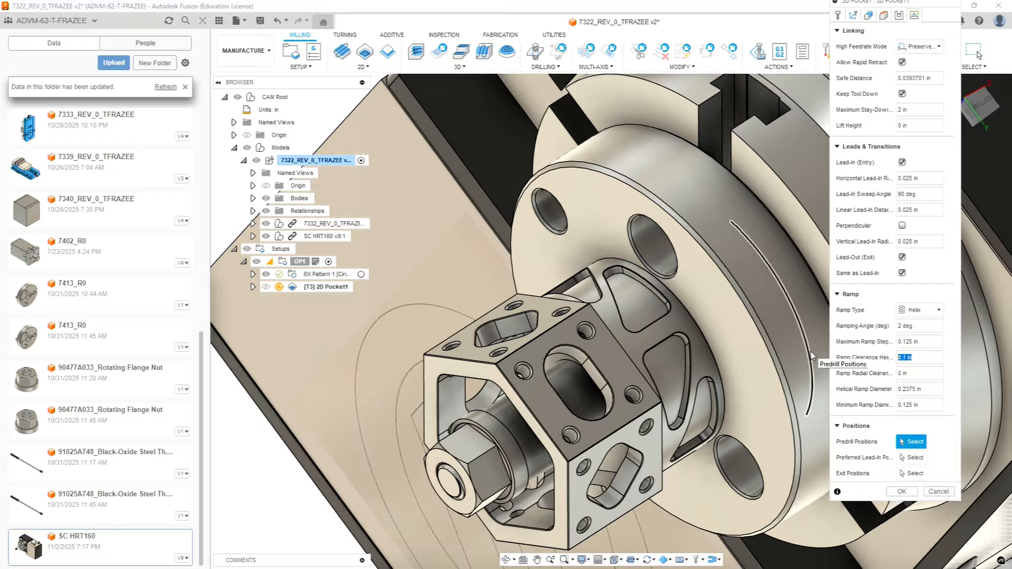
pyautogui.press('BackSpace')
pyautogui.write('.05')
pyautogui.press('Return')
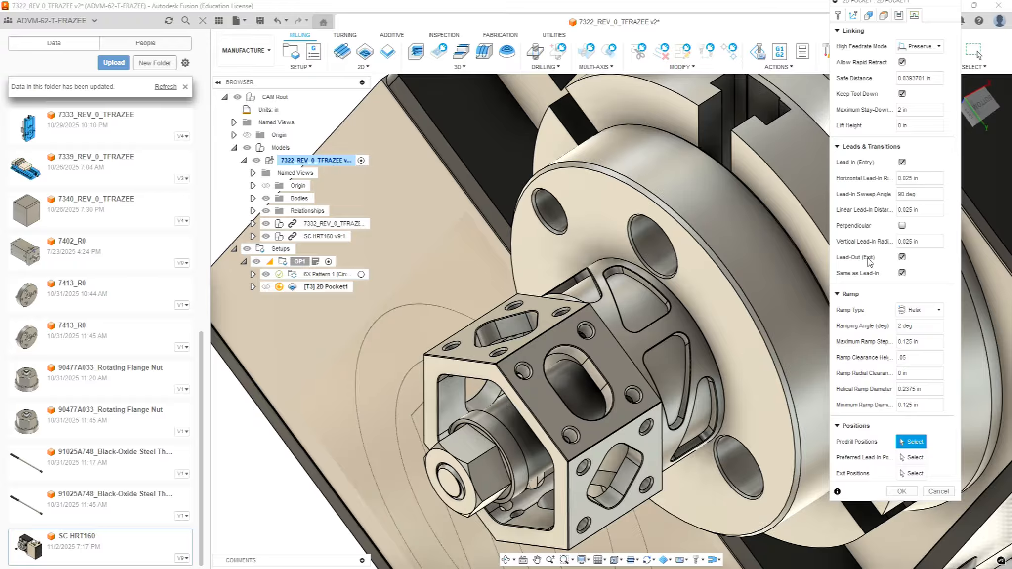
pyautogui.moveTo(925, 242); pyautogui.dragTo(847, 238)
pyautogui.write('0')
pyautogui.click(900, 491)
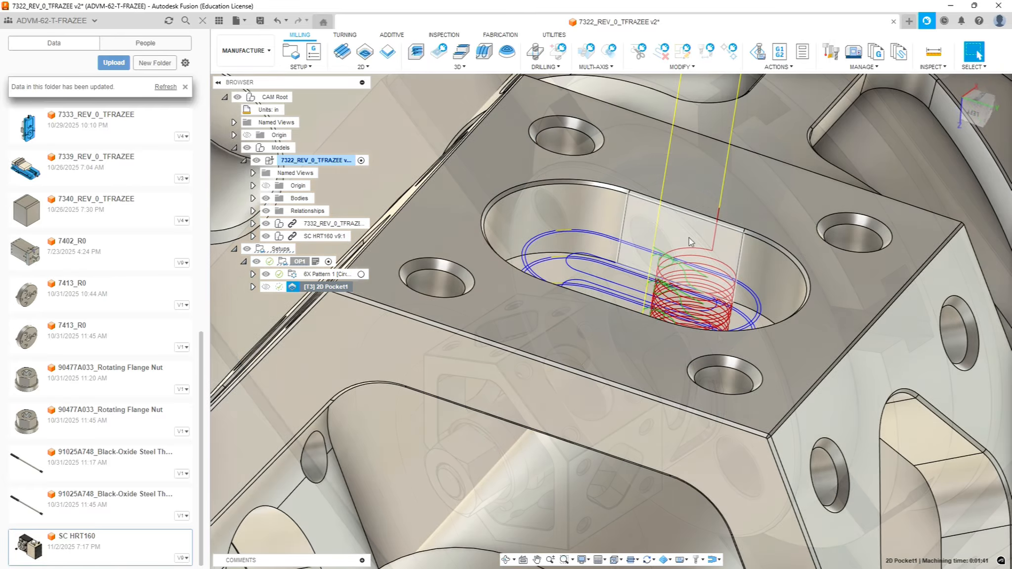
# Inspect the rounded-slot pocket toolpath and duplicate the 2D Pocket1 operation
pyautogui.moveTo(688, 238)
pyautogui.keyDown('shift'); pyautogui.mouseDown(button='middle')
pyautogui.moveTo(689, 278)
pyautogui.moveTo(682, 256)
pyautogui.mouseUp(button='middle'); pyautogui.keyUp('shift')
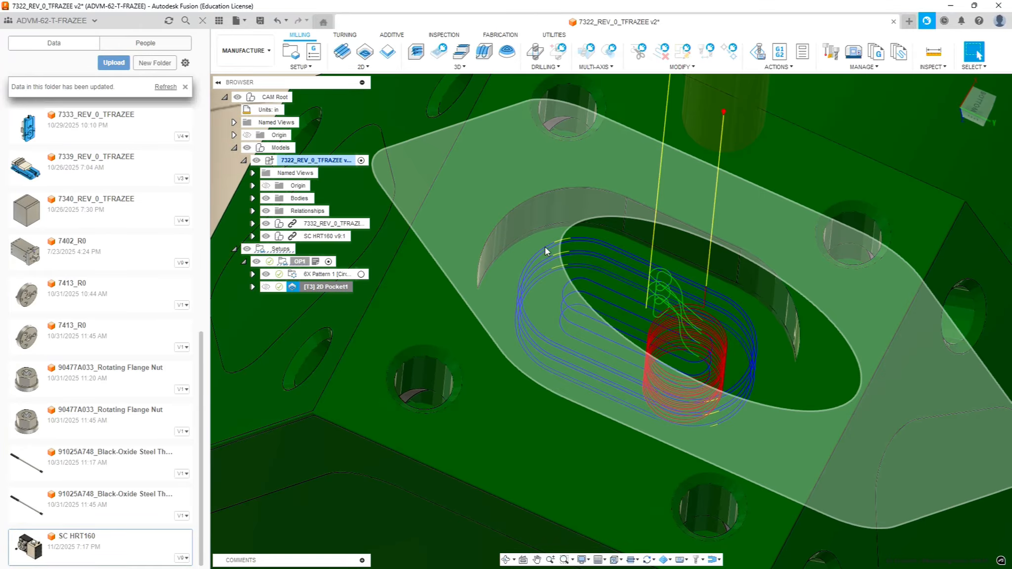
pyautogui.scroll(-3, 751, 361)
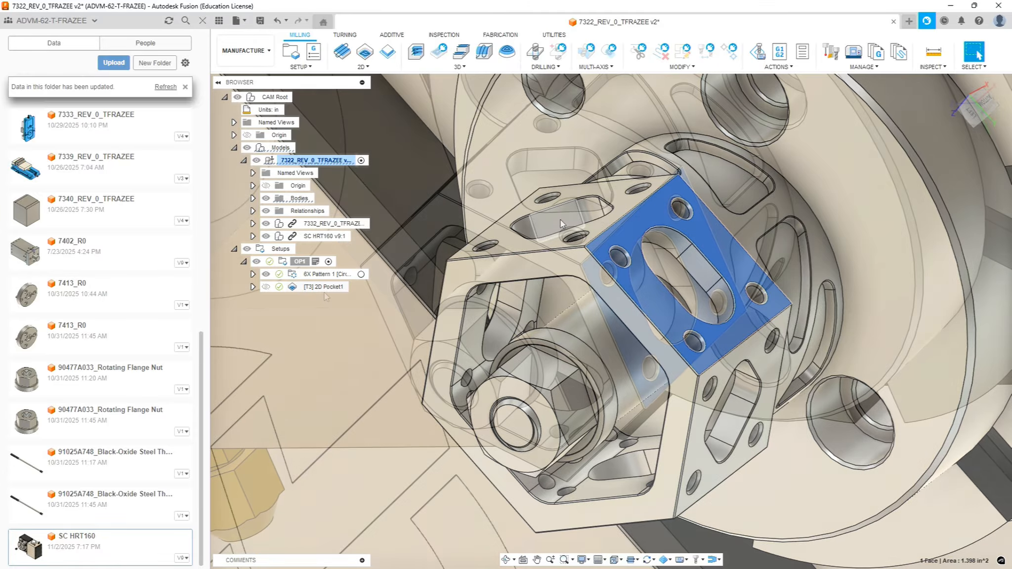
pyautogui.rightClick(325, 287)
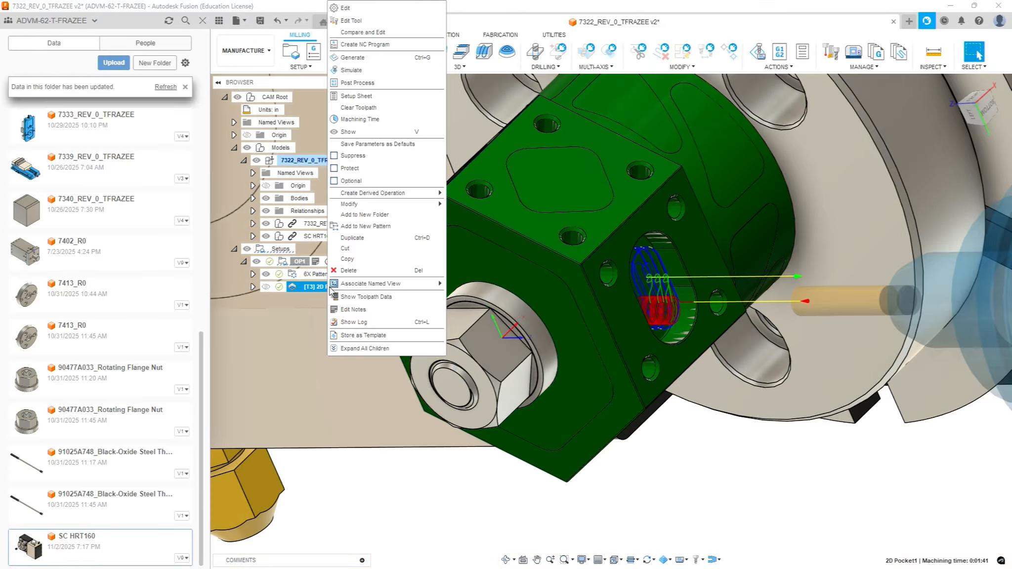
pyautogui.click(352, 237)
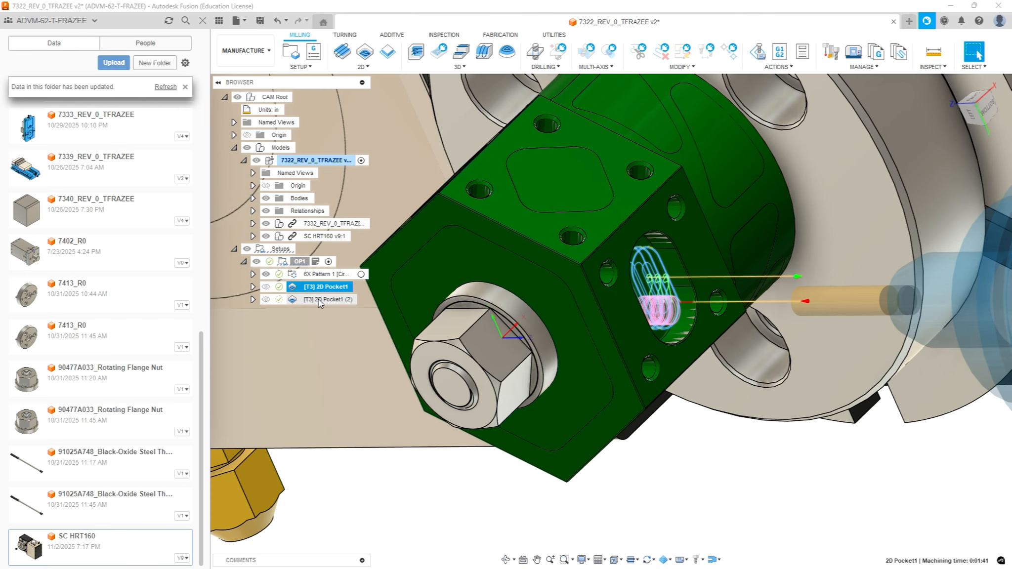
# Edit the duplicated pocket's tool orientation to use the diamond-opening flat as Z axis
pyautogui.click(321, 299)
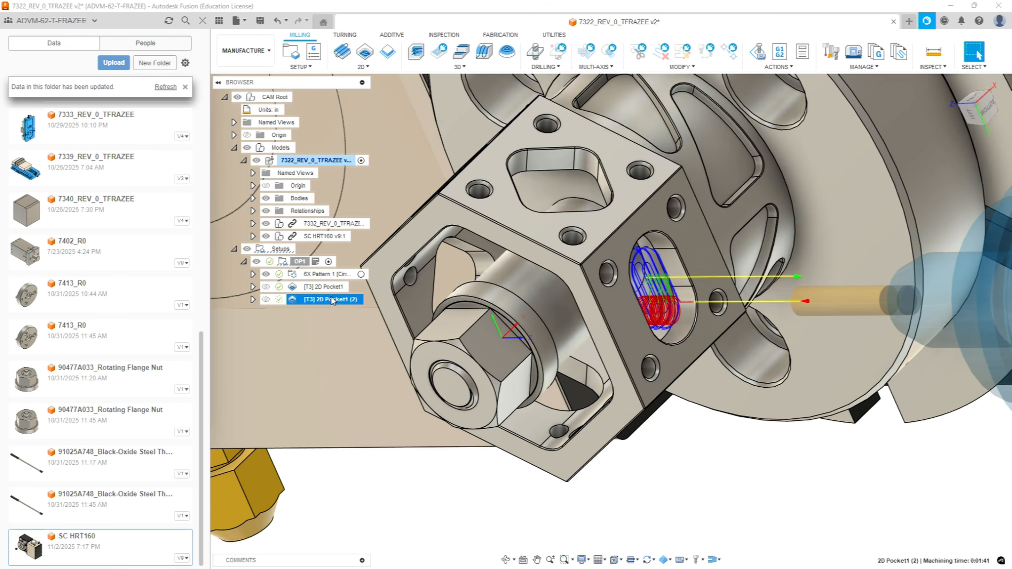
pyautogui.rightClick(331, 299)
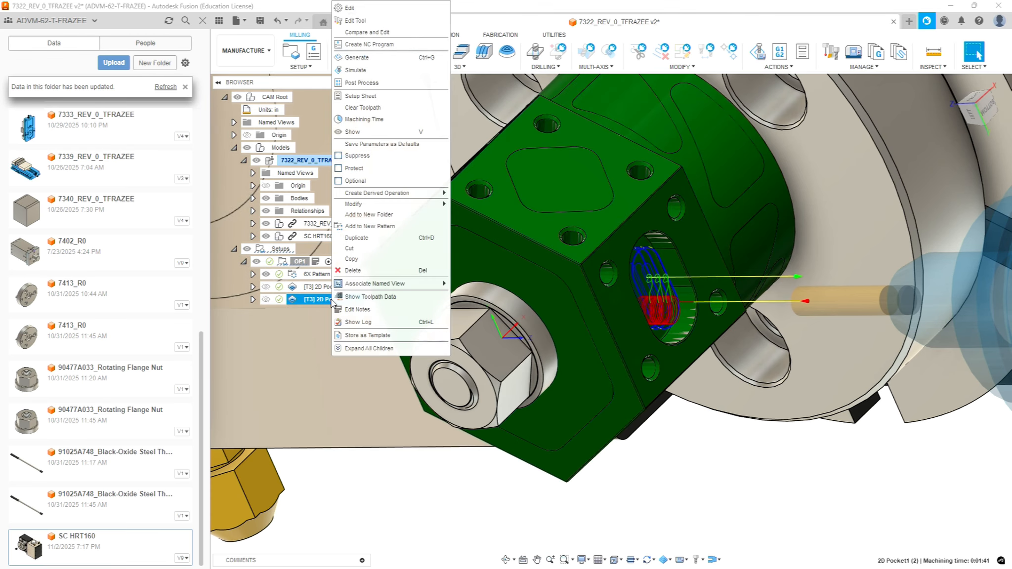
pyautogui.click(349, 8)
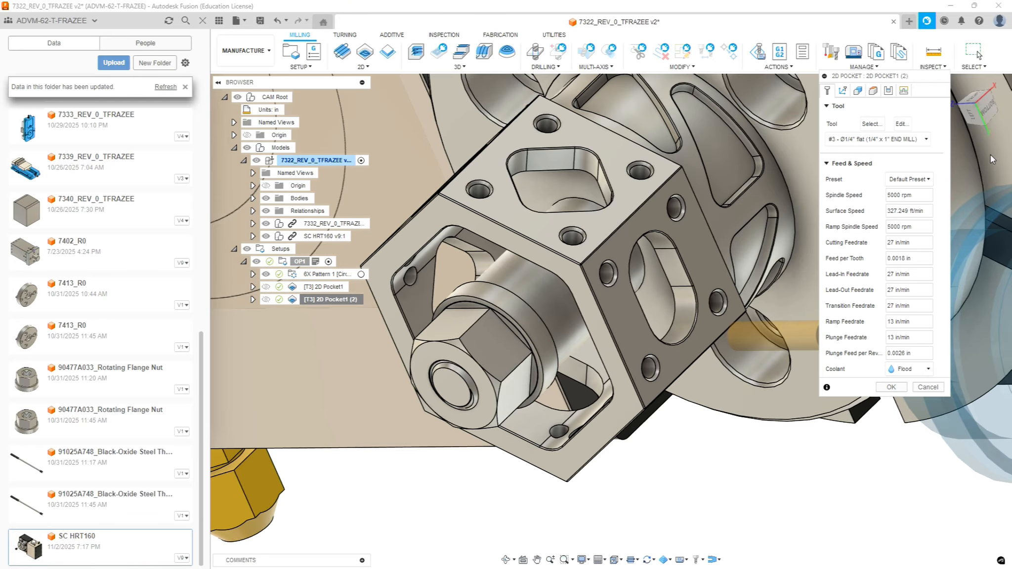
pyautogui.click(844, 91)
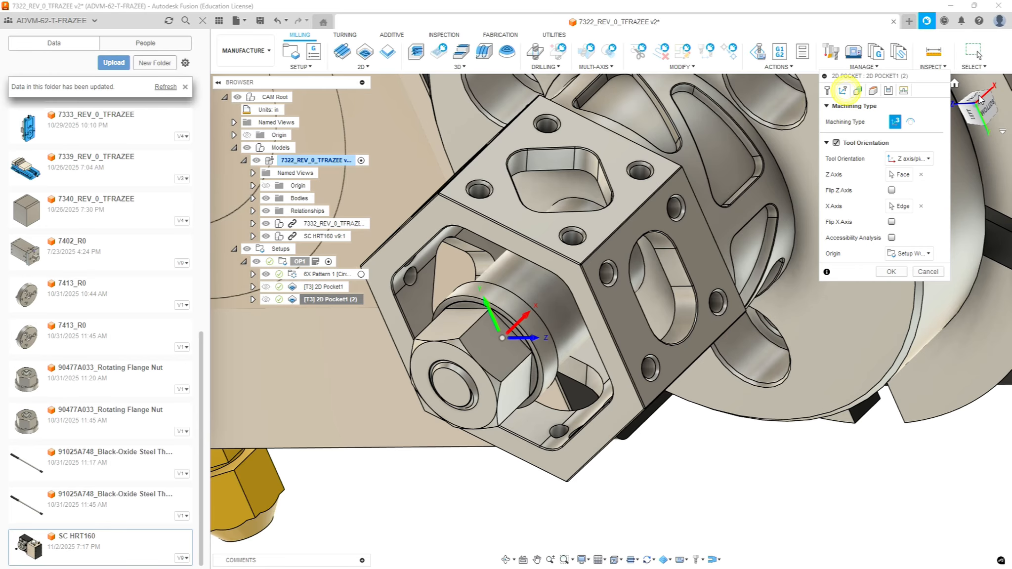
pyautogui.click(907, 177)
pyautogui.click(662, 238)
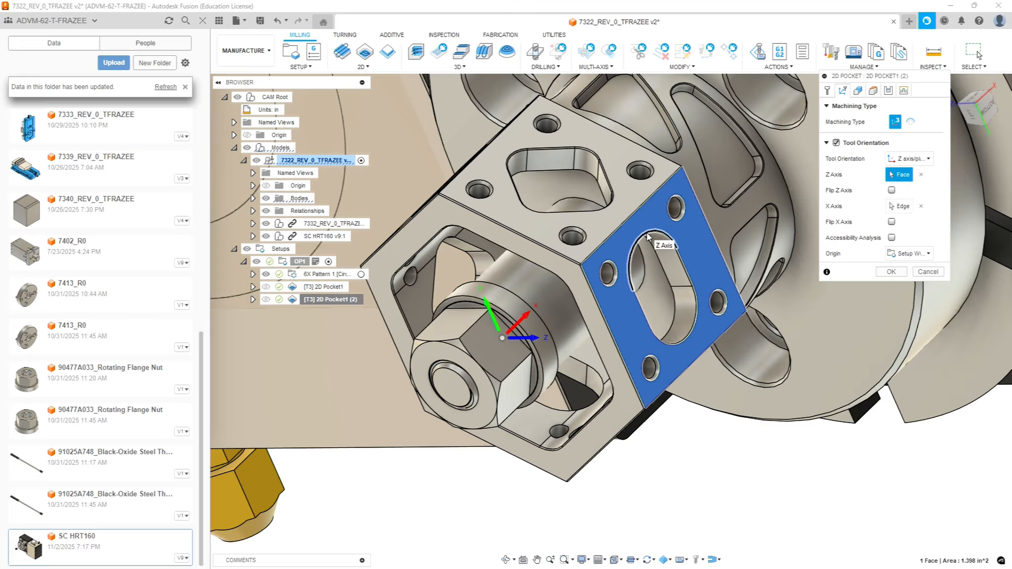
pyautogui.click(526, 219)
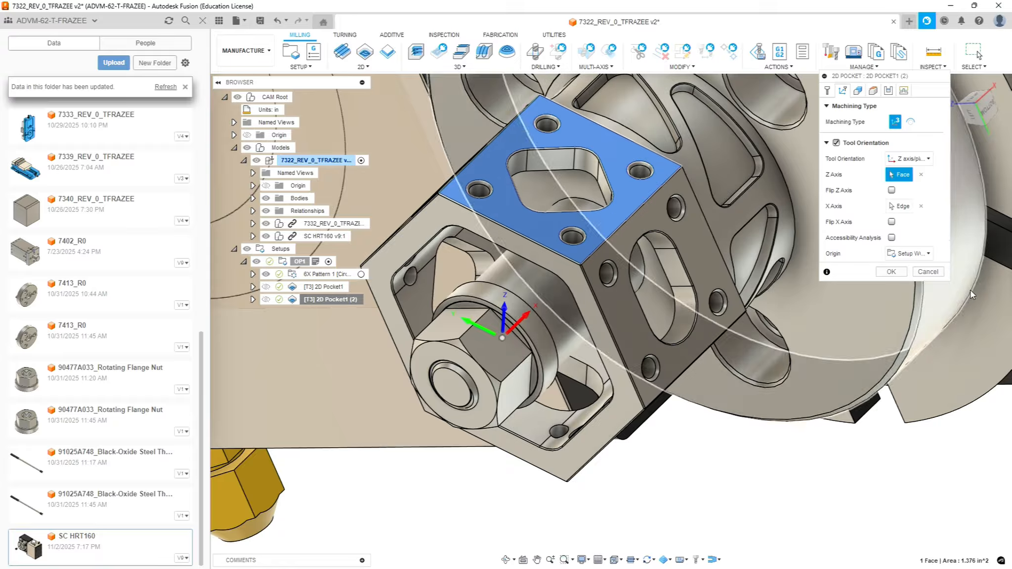
# Replace the duplicated pocket's geometry with the closed bottom contour of the diamond-shaped opening
pyautogui.click(858, 91)
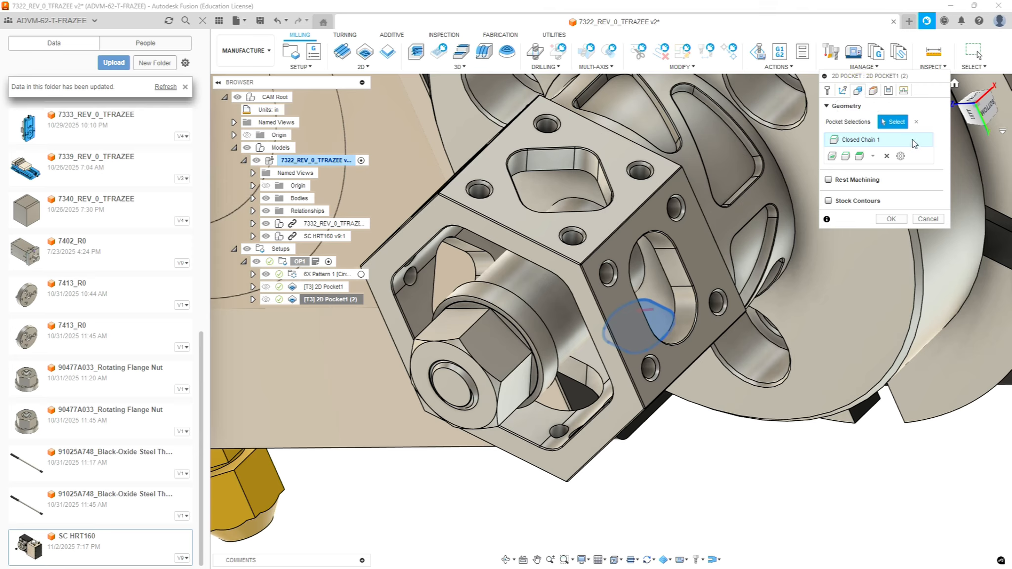
pyautogui.click(886, 156)
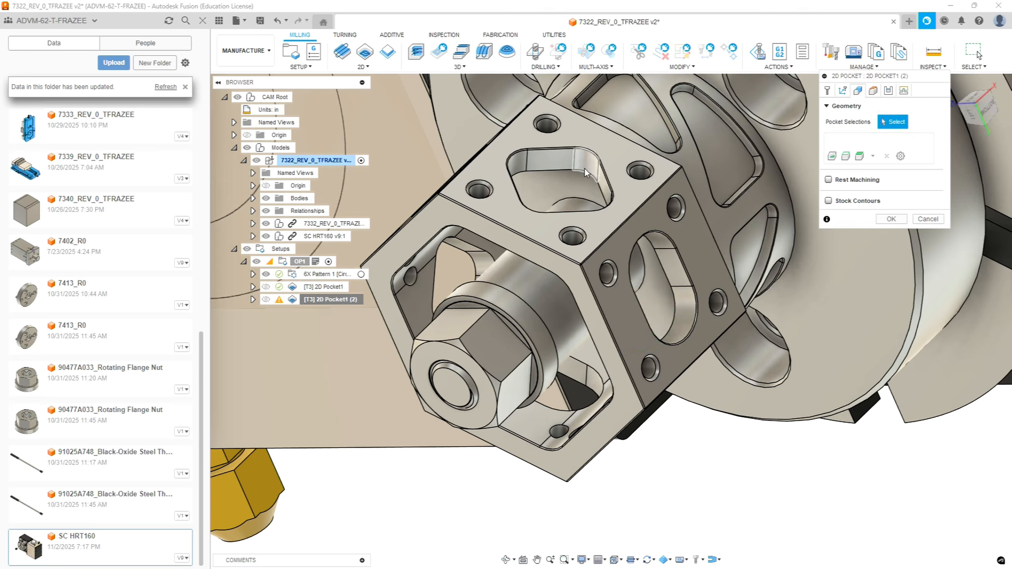
pyautogui.click(562, 172)
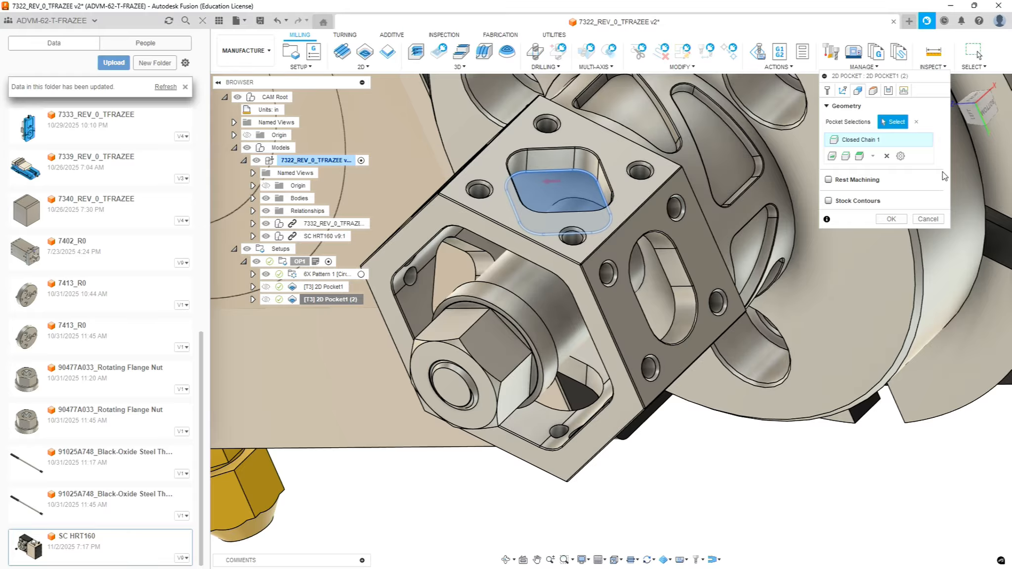
# Change the duplicated pocket's top height reference to the flat face around the diamond-shaped opening and accept the operation
pyautogui.click(873, 91)
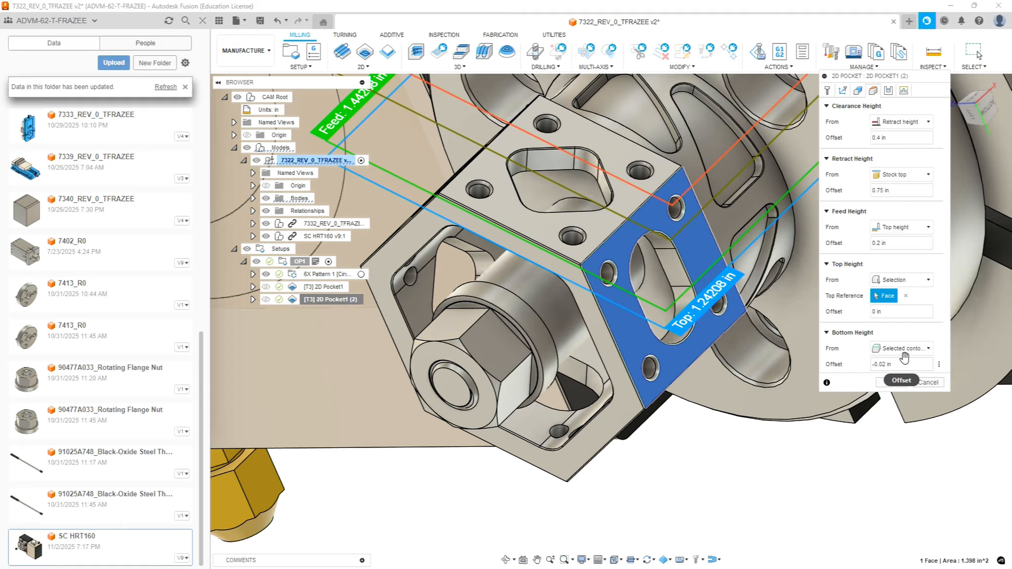
pyautogui.click(905, 297)
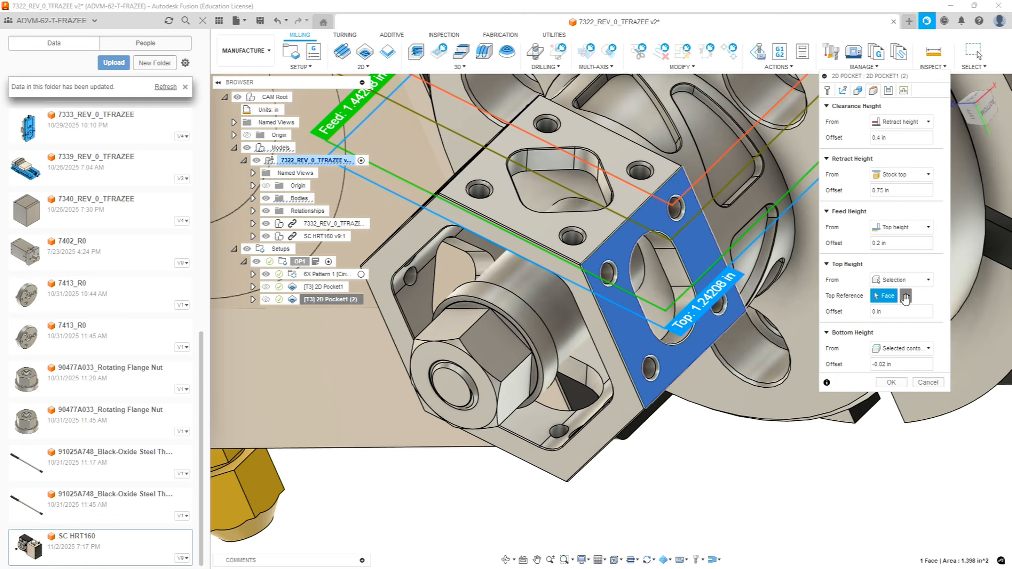
pyautogui.click(507, 208)
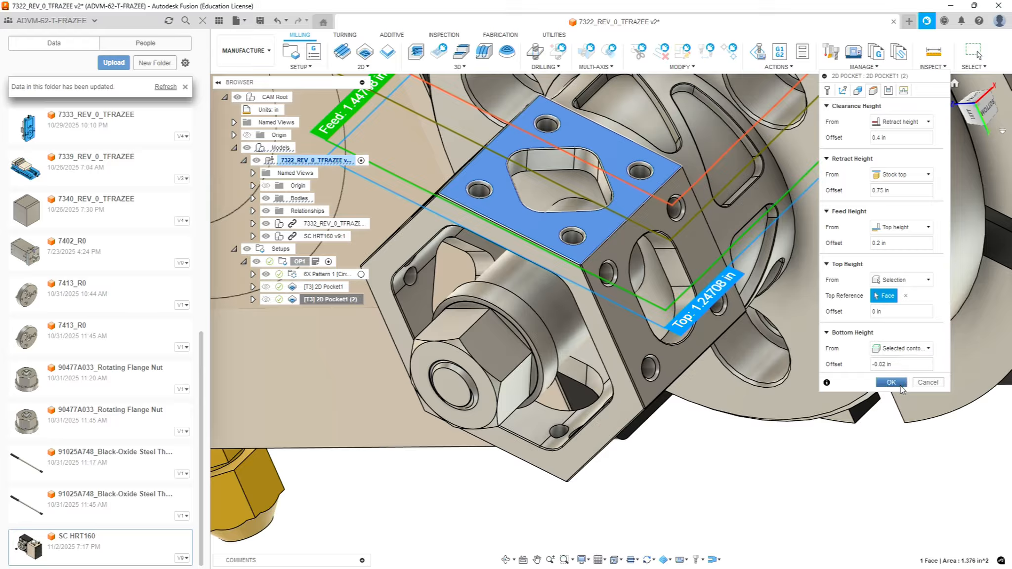
pyautogui.click(897, 383)
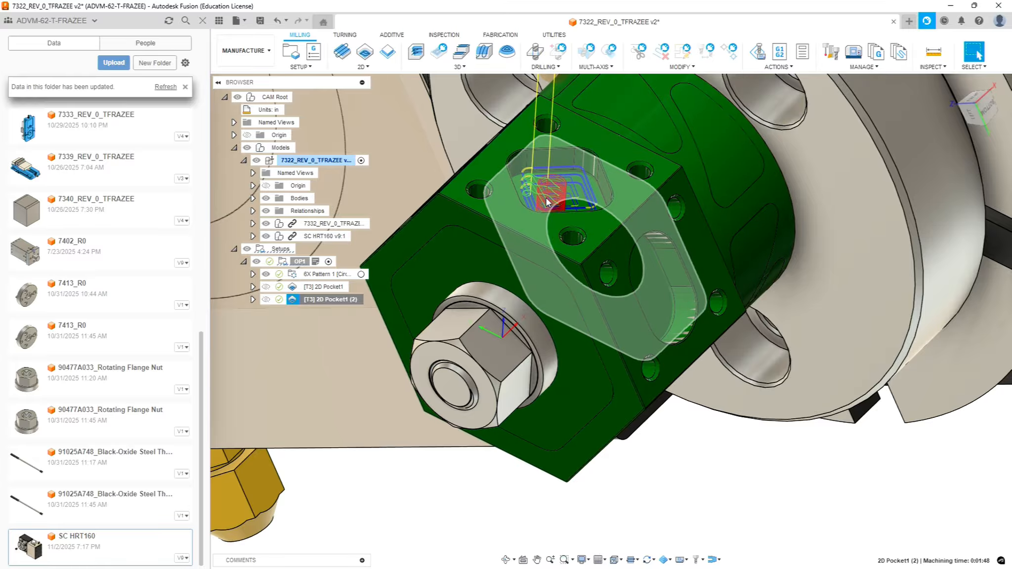
pyautogui.click(733, 502)
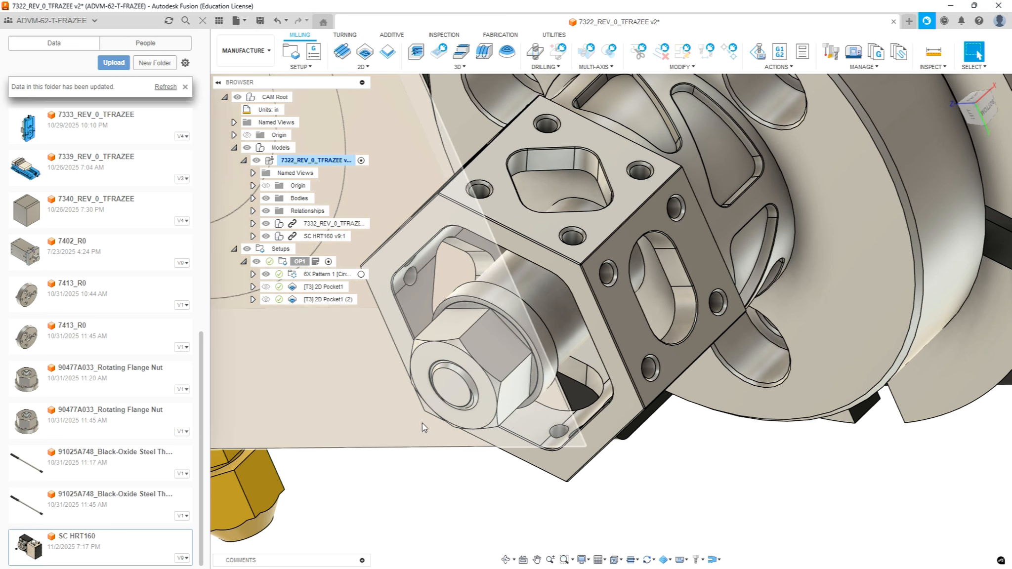
# Create a circular toolpath pattern about the part's central cylindrical face with 3 instances over 360 degrees
pyautogui.click(311, 67)
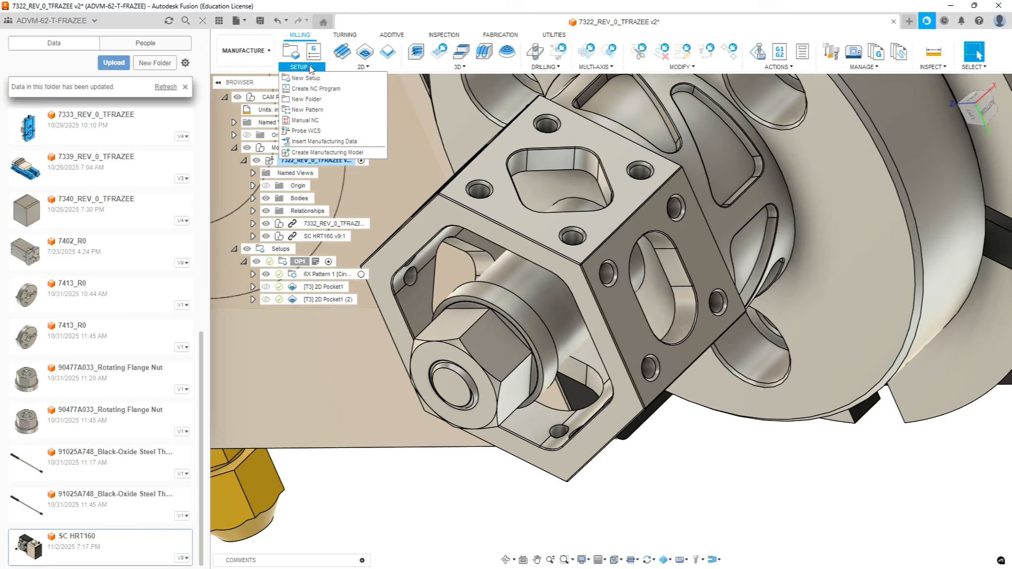
pyautogui.click(306, 109)
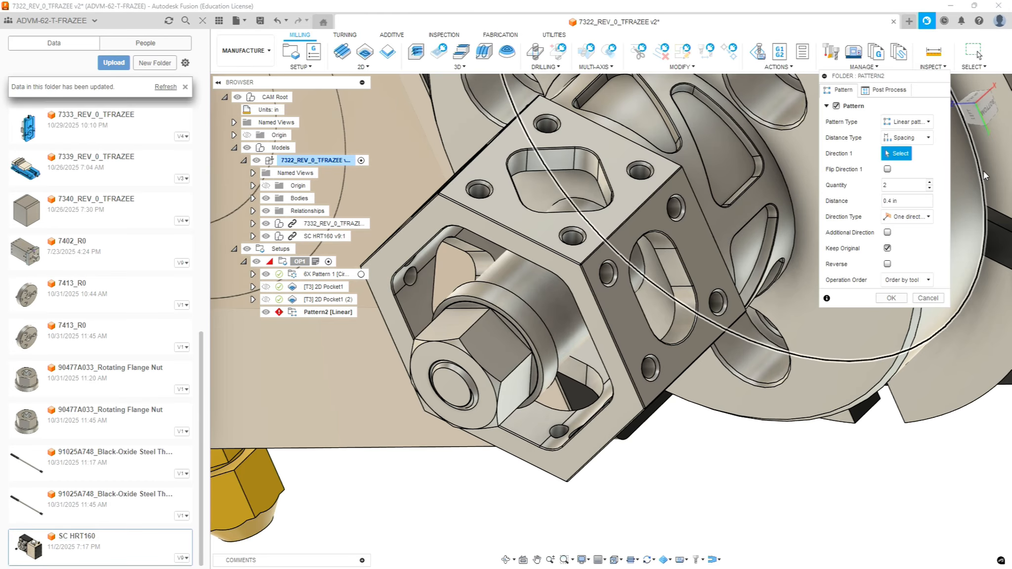
pyautogui.click(915, 122)
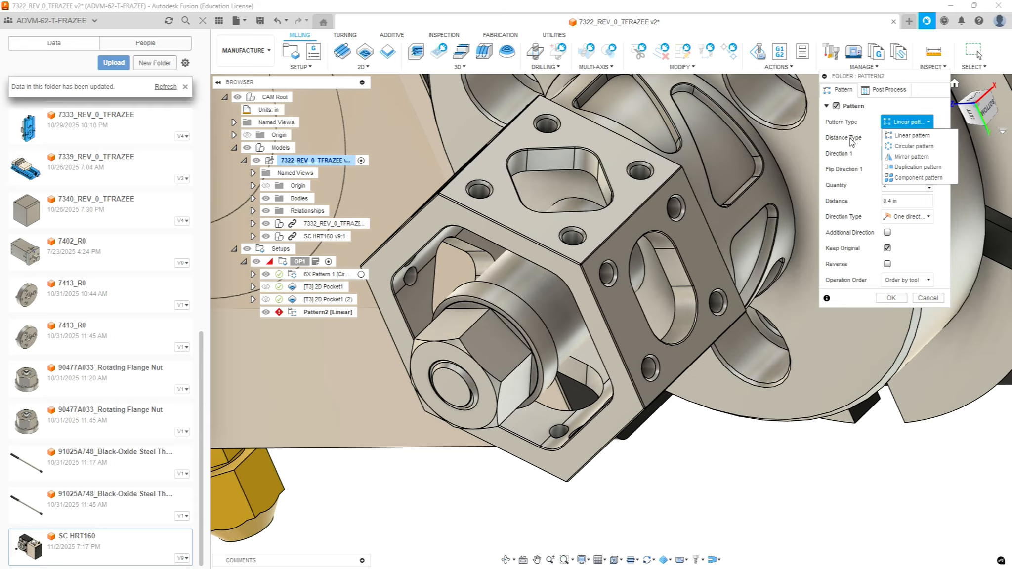
pyautogui.click(913, 146)
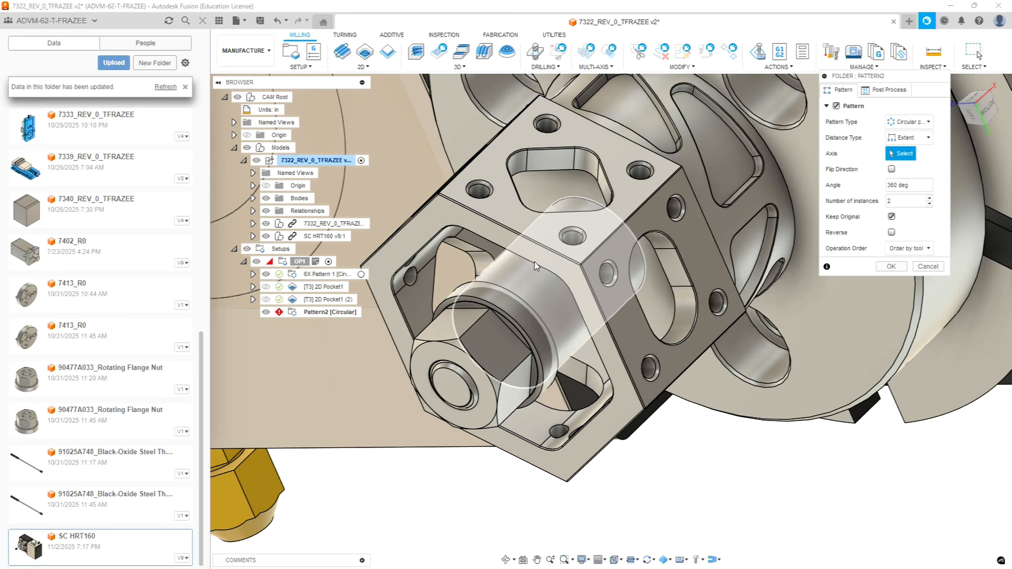
pyautogui.click(592, 282)
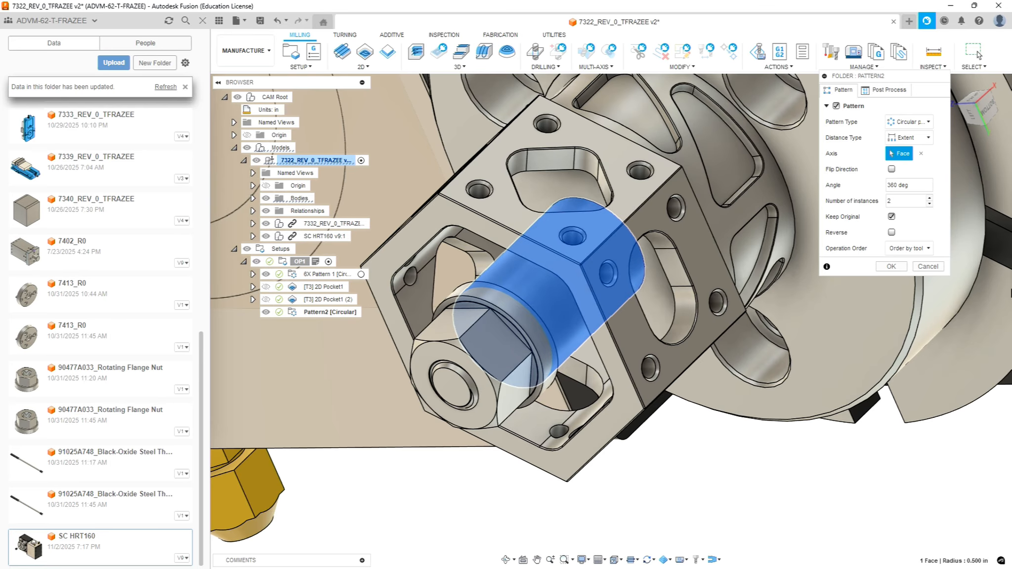
pyautogui.click(930, 204)
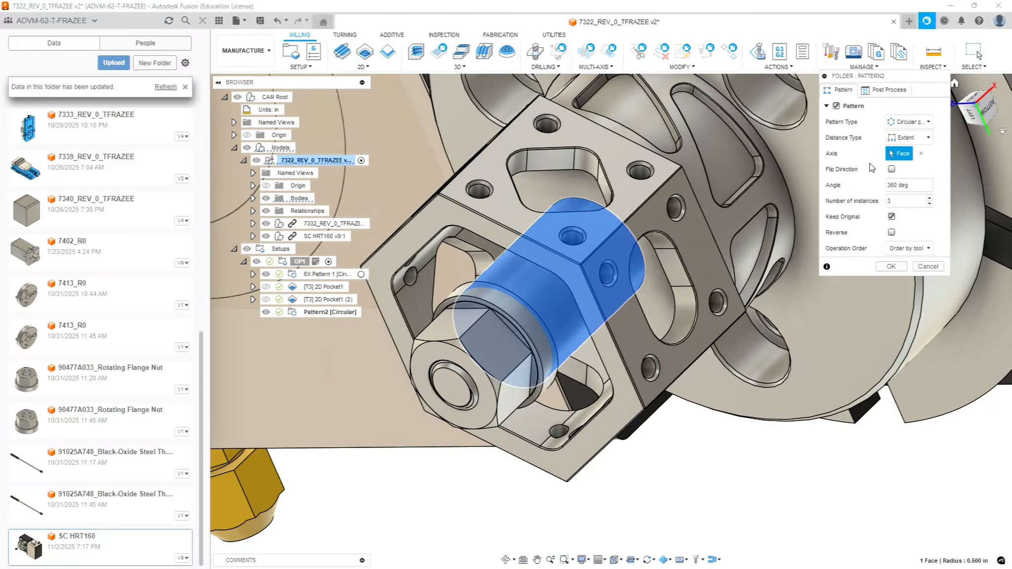
pyautogui.click(890, 266)
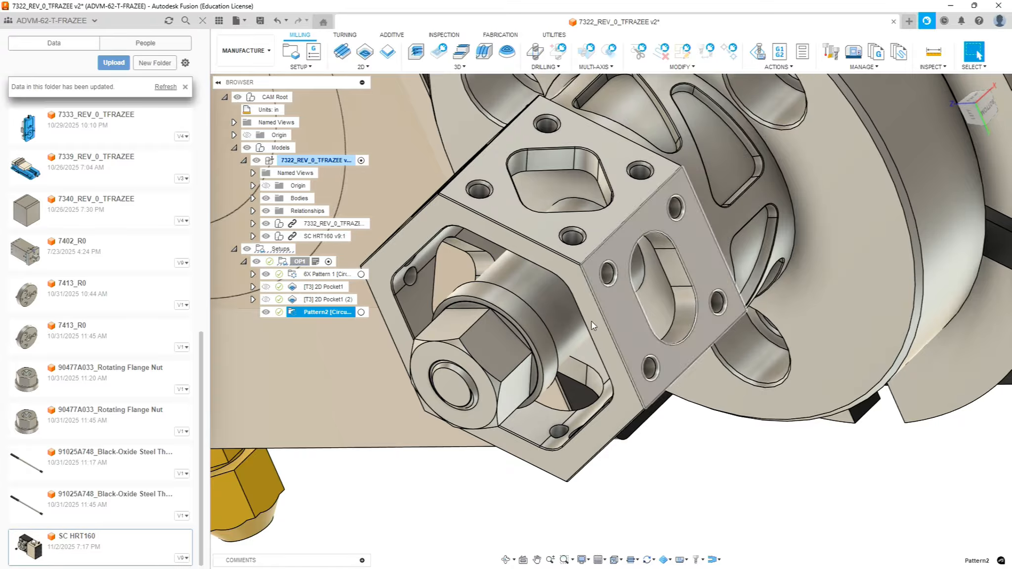
# Rename the new circular pattern to 3X Pattern 1 and move both 2D Pocket operations into it
pyautogui.click(316, 313)
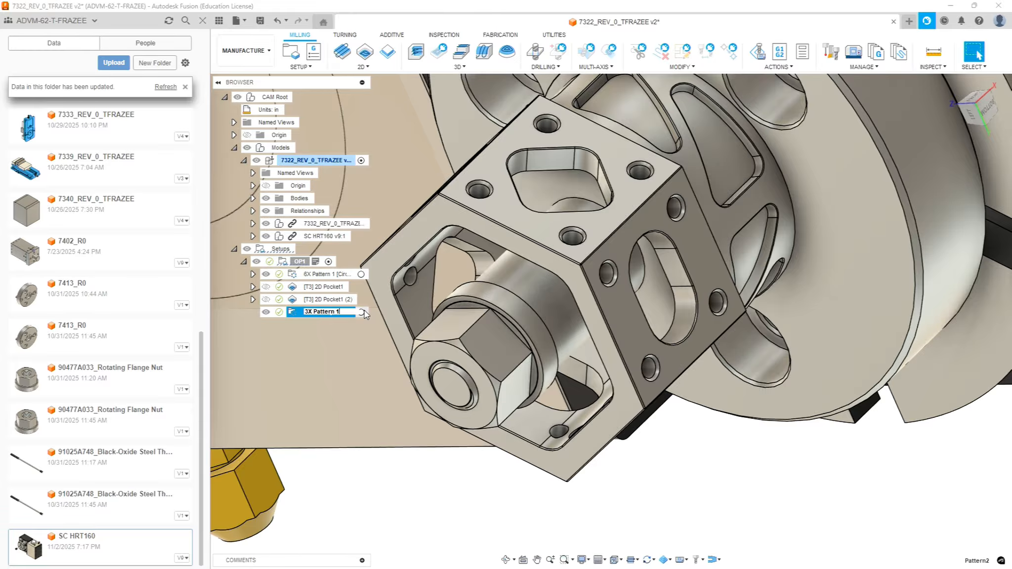
pyautogui.moveTo(319, 289); pyautogui.dragTo(324, 316)
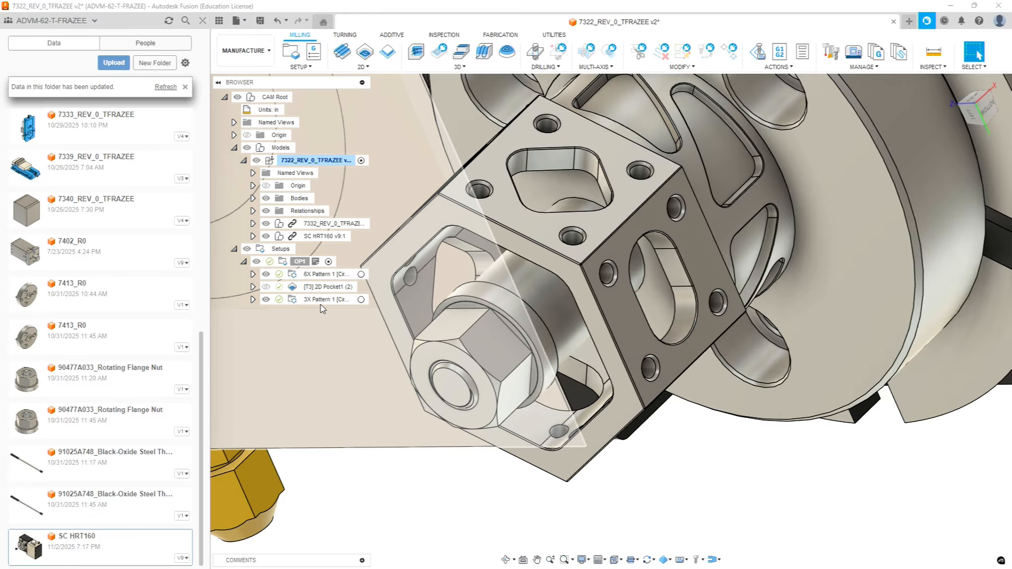
pyautogui.click(324, 300)
pyautogui.moveTo(518, 316)
pyautogui.keyDown('shift'); pyautogui.mouseDown(button='middle')
pyautogui.moveTo(568, 329)
pyautogui.moveTo(495, 325)
pyautogui.moveTo(525, 318)
pyautogui.mouseUp(button='middle'); pyautogui.keyUp('shift')
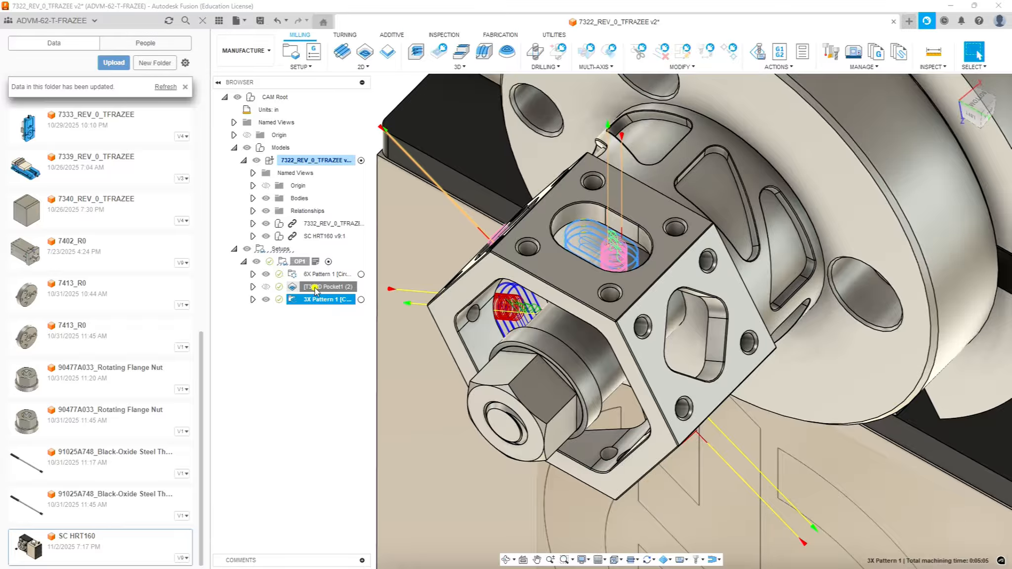
pyautogui.click(315, 288)
pyautogui.moveTo(315, 288); pyautogui.dragTo(317, 303)
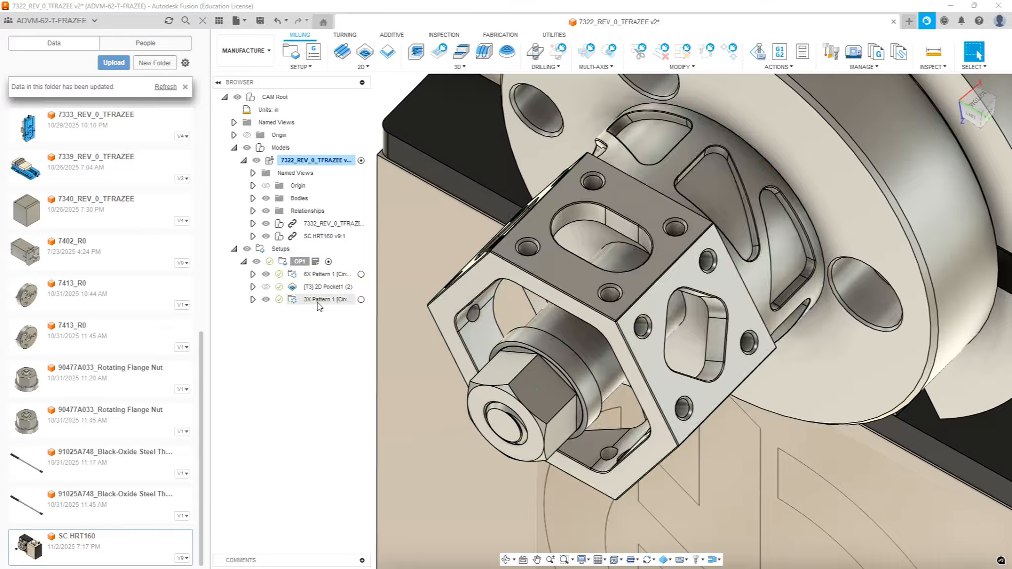
pyautogui.click(317, 290)
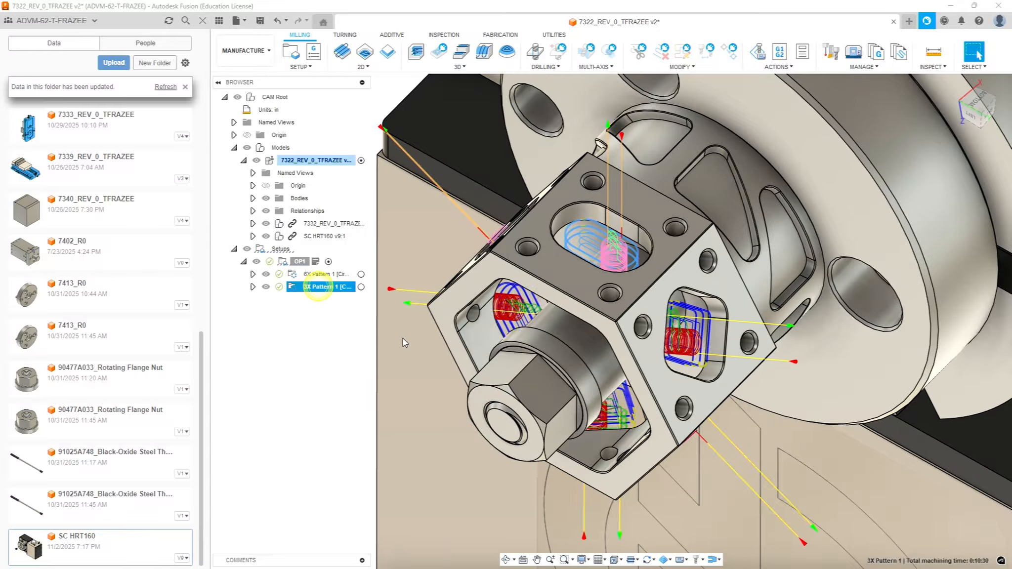
# Examine the patterned pocket toolpaths on the hexagonal flats and the triangular pockets around the cylindrical section
pyautogui.moveTo(546, 290)
pyautogui.keyDown('shift'); pyautogui.mouseDown(button='middle')
pyautogui.moveTo(583, 271)
pyautogui.moveTo(586, 249)
pyautogui.moveTo(528, 267)
pyautogui.moveTo(523, 306)
pyautogui.moveTo(531, 303)
pyautogui.mouseUp(button='middle'); pyautogui.keyUp('shift')
pyautogui.scroll(-6, 518, 292)
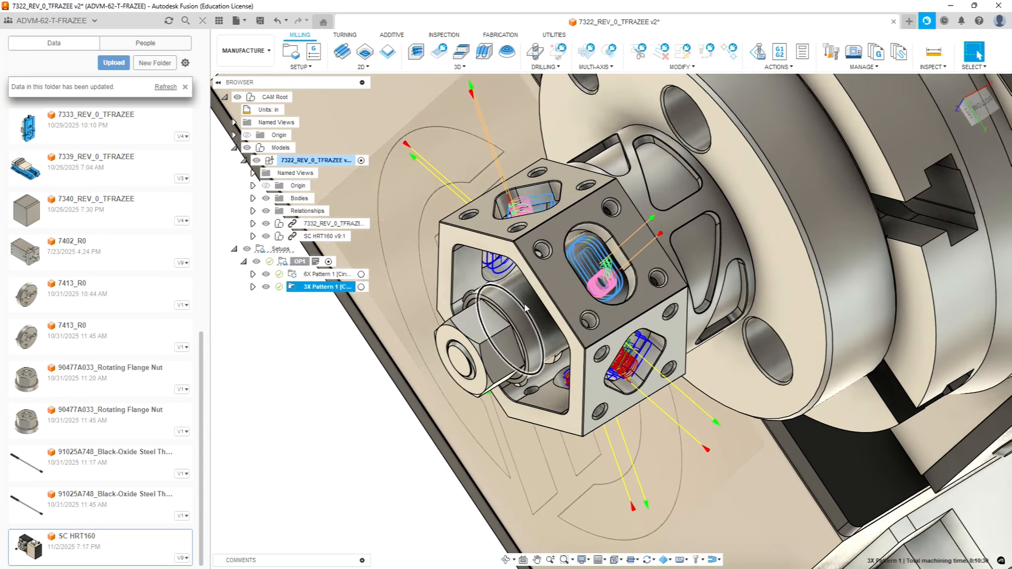
pyautogui.scroll(2, 481, 254)
pyautogui.scroll(4, 480, 255)
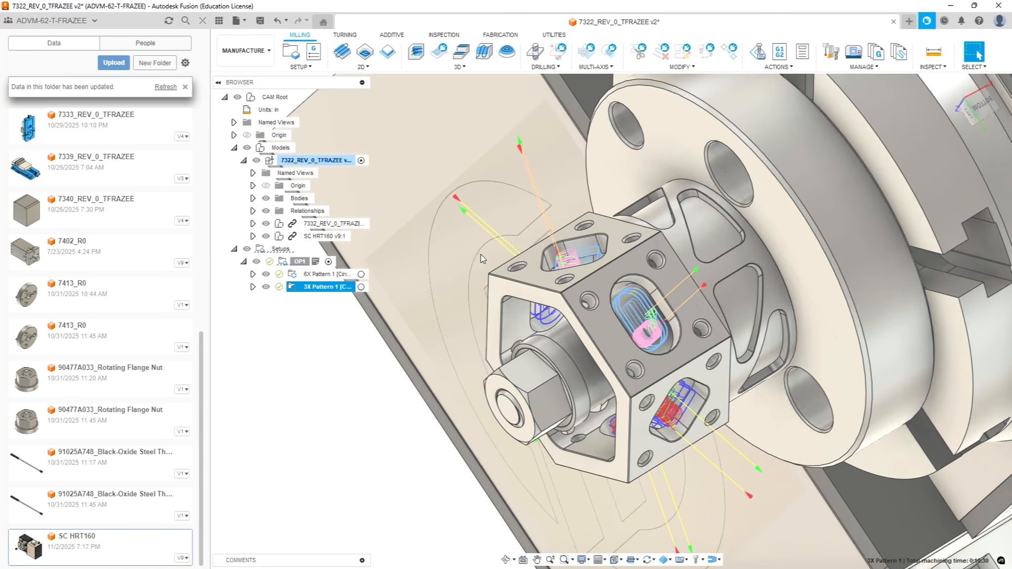
pyautogui.click(263, 372)
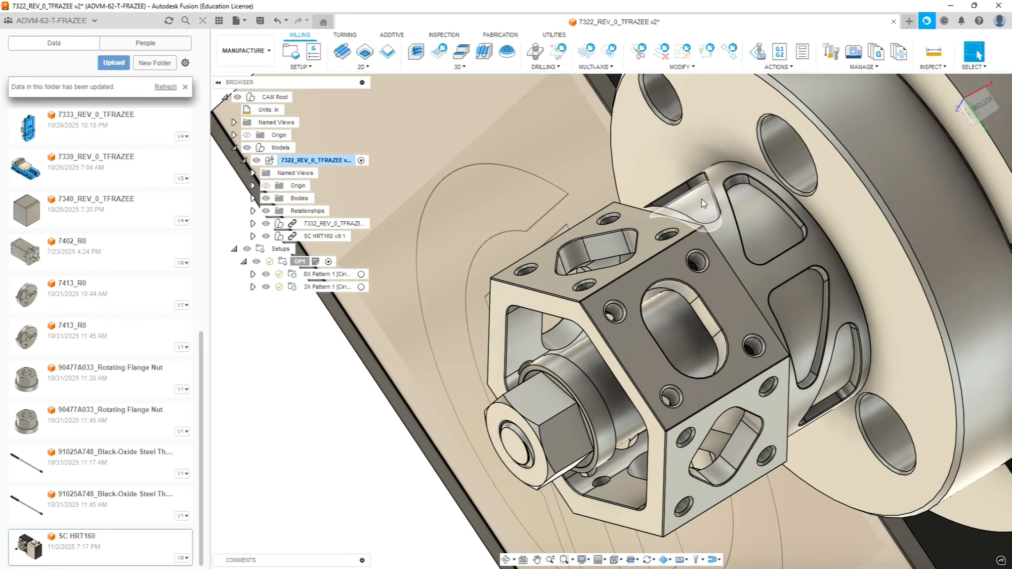
pyautogui.keyDown('shift'); pyautogui.moveTo(762, 235); pyautogui.dragTo(760, 235, button='middle'); pyautogui.keyUp('shift')
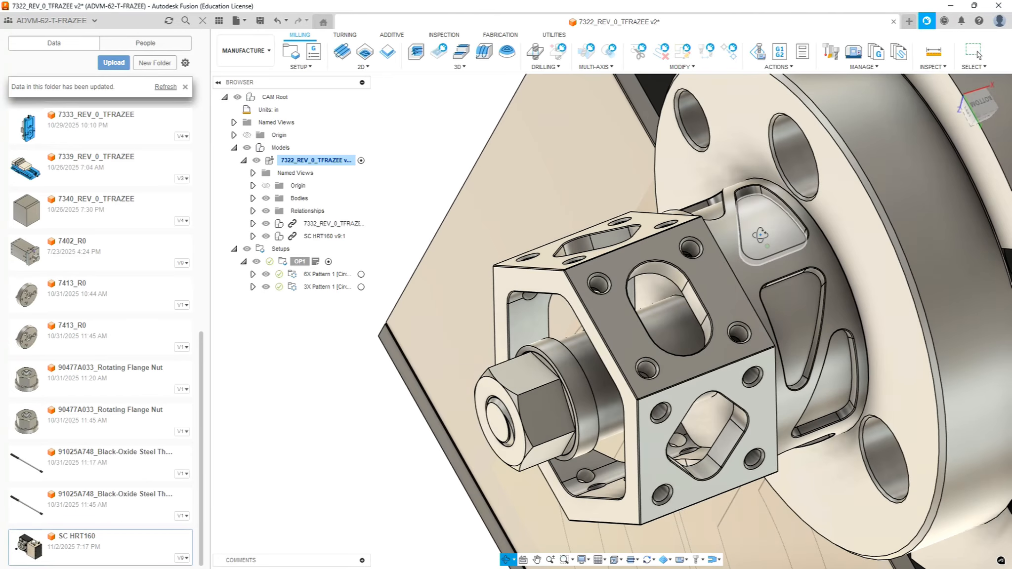
pyautogui.press('Escape')
pyautogui.scroll(-10, 756, 255)
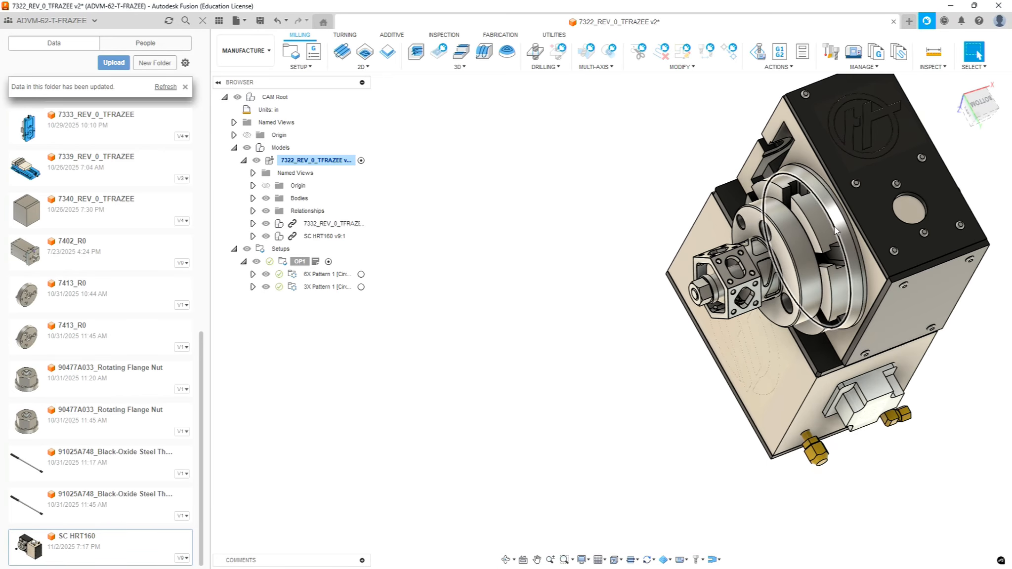
pyautogui.scroll(10, 834, 229)
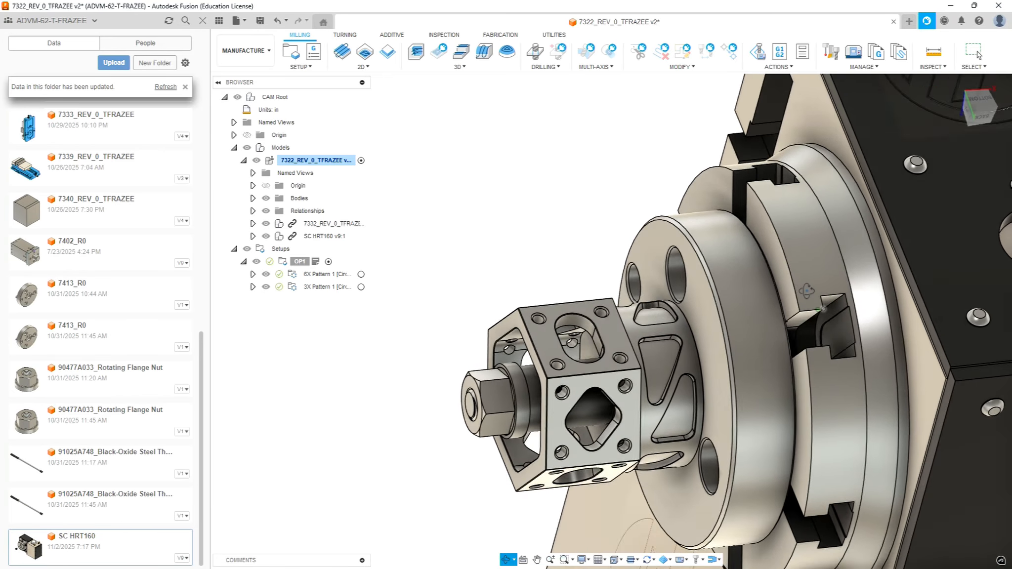
pyautogui.keyDown('shift'); pyautogui.moveTo(816, 303); pyautogui.dragTo(780, 330, button='middle'); pyautogui.keyUp('shift')
pyautogui.scroll(-7, 753, 294)
pyautogui.scroll(10, 754, 297)
pyautogui.scroll(-5, 770, 326)
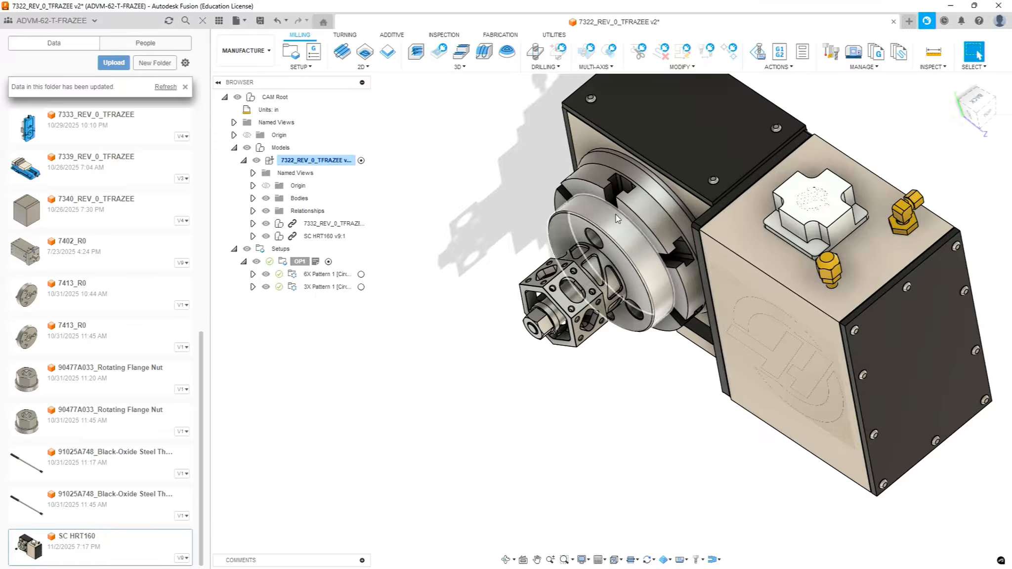
pyautogui.scroll(8, 611, 216)
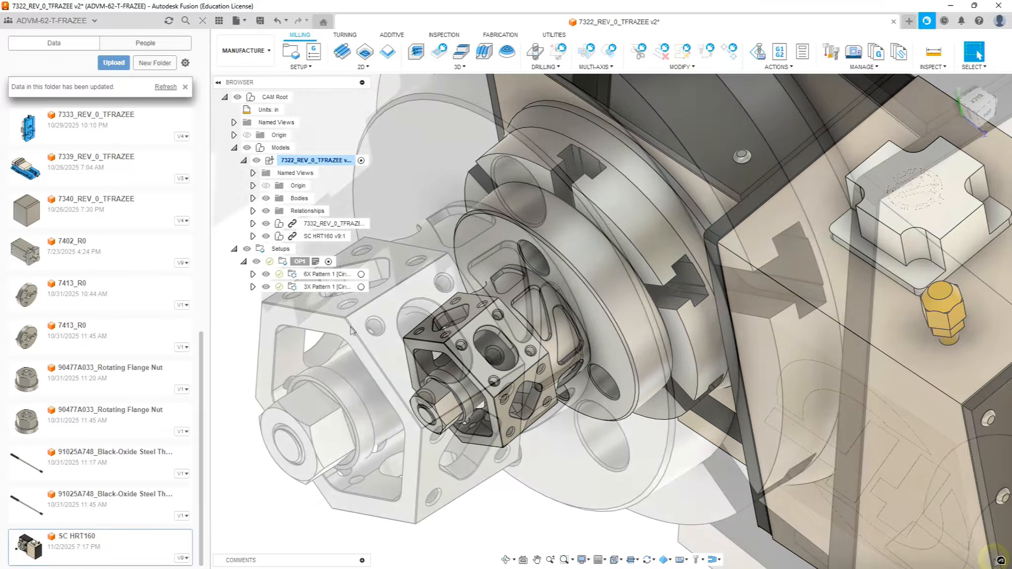
pyautogui.scroll(6, 377, 302)
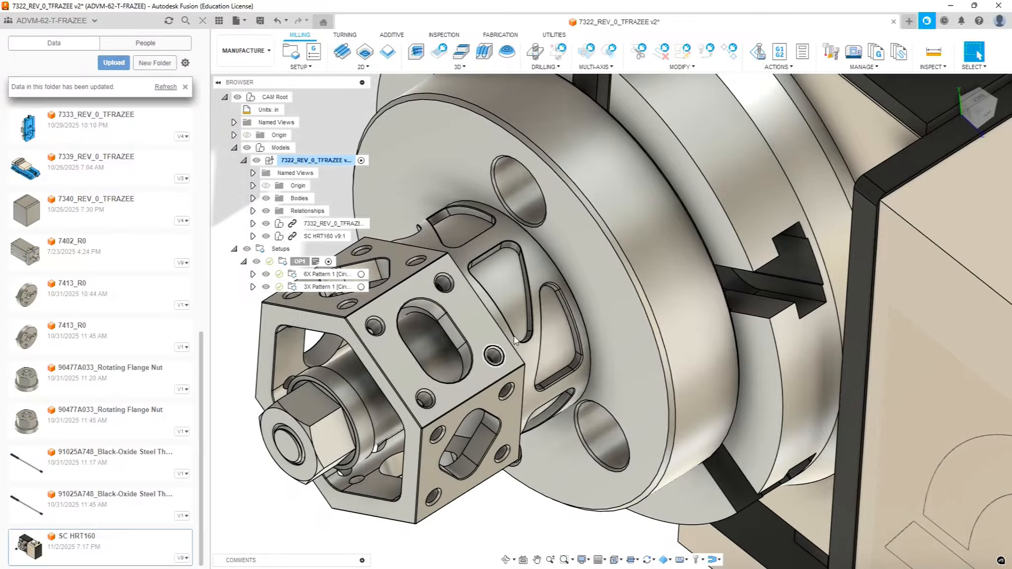
# Start a 2D Pocket operation using tool 3, the 1/4" x 1" end mill from the Sierra_VF1_aluminum_2026_rev1.1 library
pyautogui.click(368, 68)
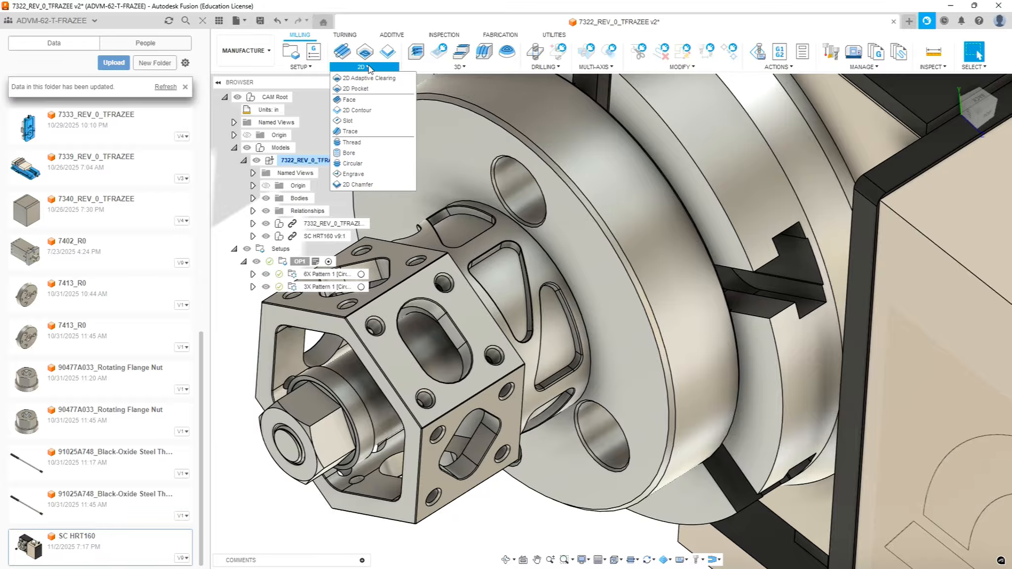
pyautogui.click(355, 88)
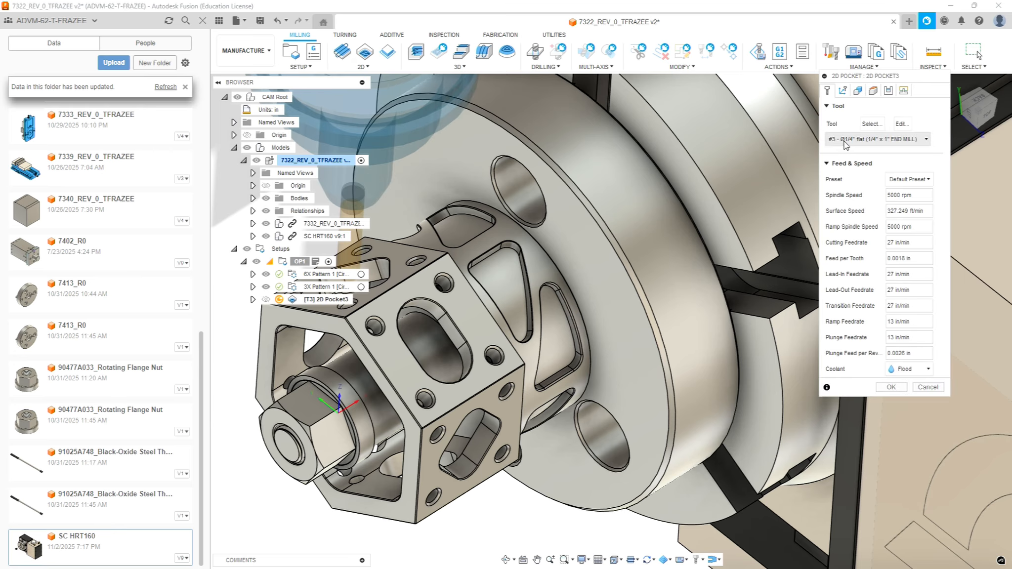
pyautogui.click(870, 127)
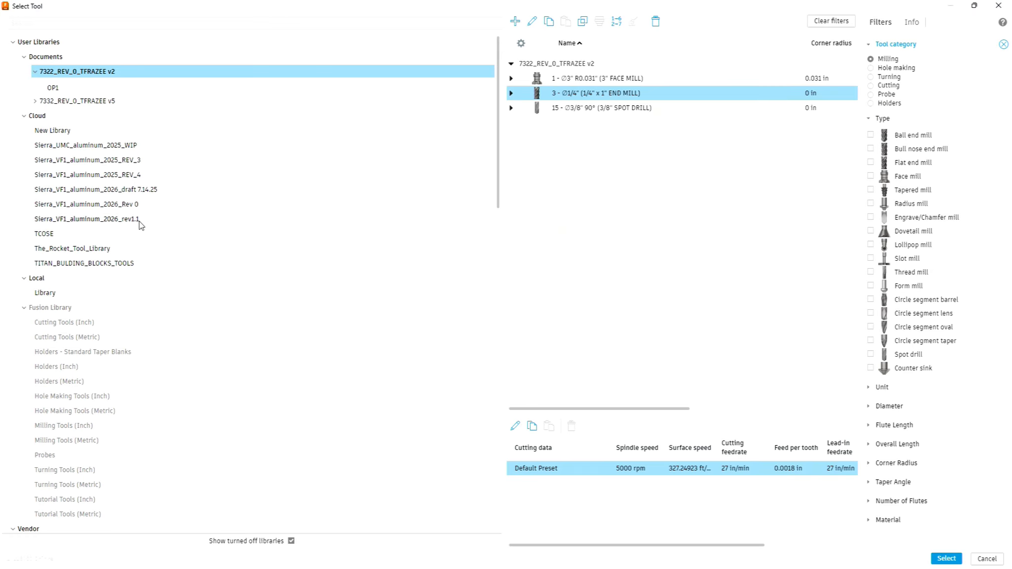
pyautogui.click(129, 219)
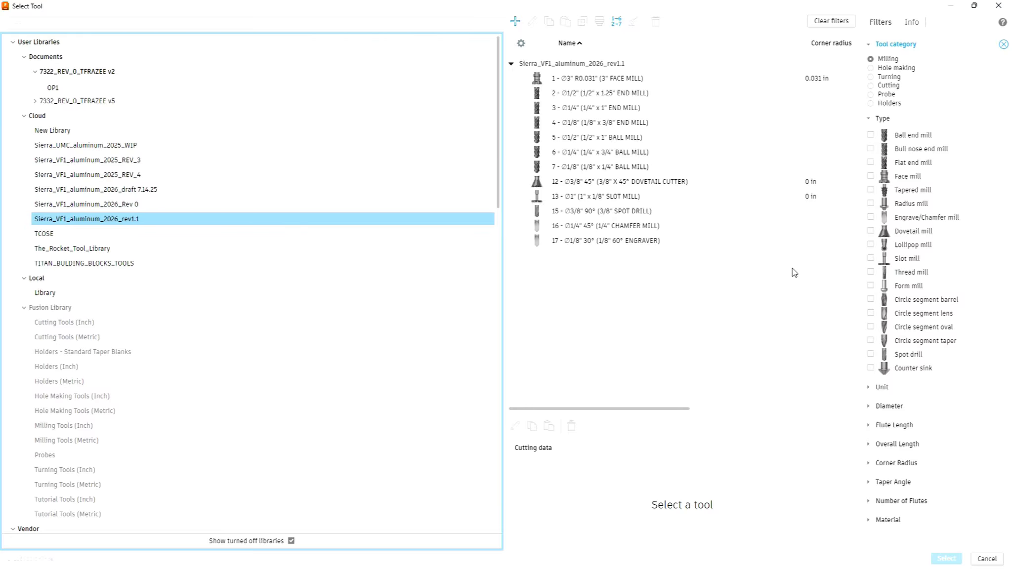
pyautogui.click(597, 108)
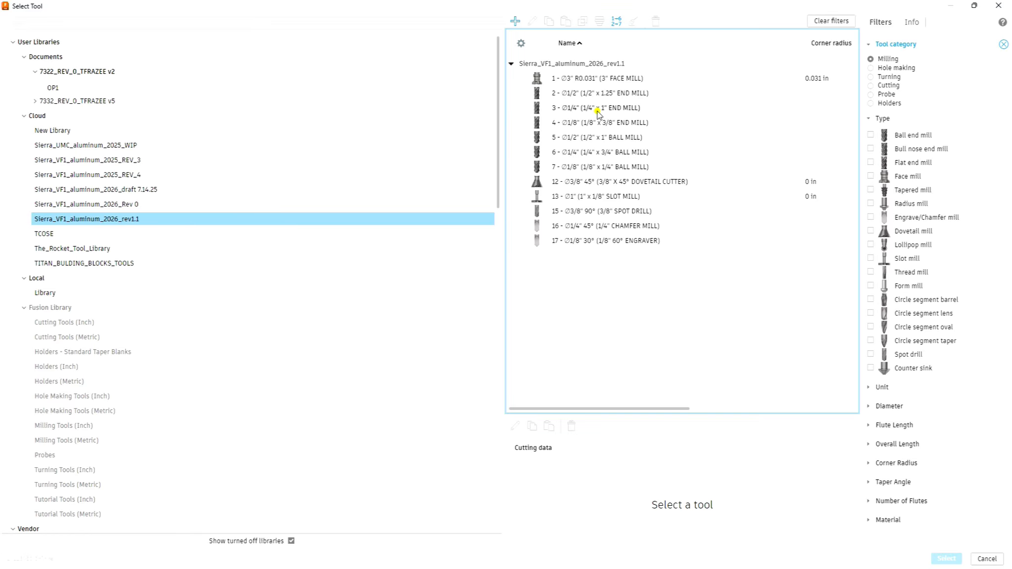
pyautogui.click(946, 558)
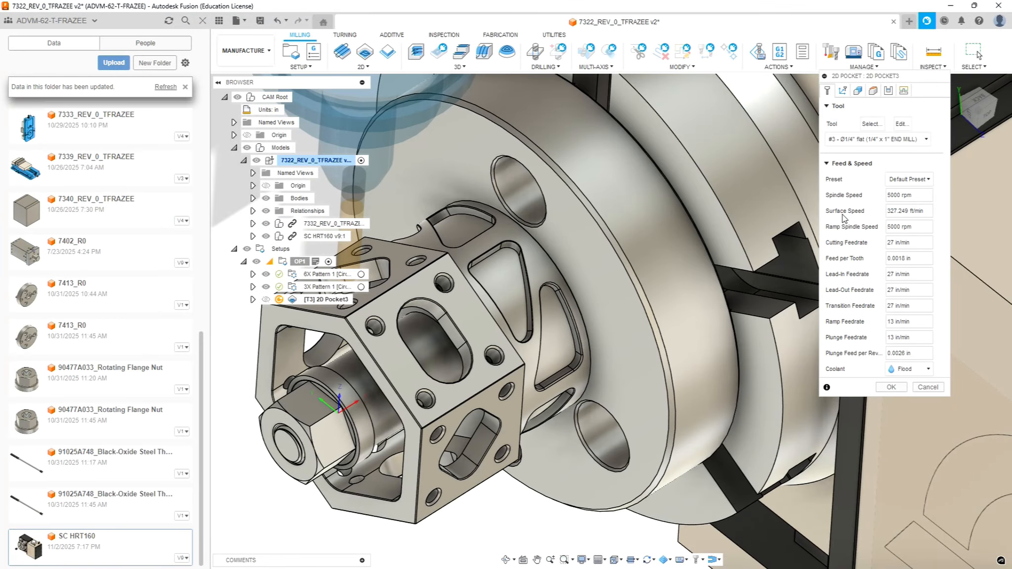
# Set the pocket's machining type to wrap, using the curved floor face of a triangular pocket as the wrap cylinder
pyautogui.click(844, 91)
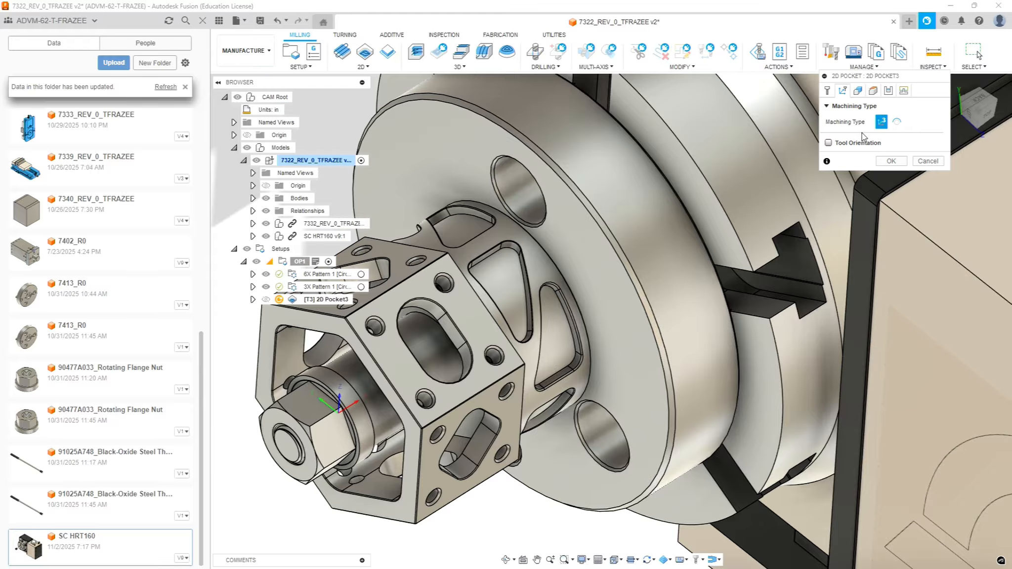
pyautogui.click(896, 123)
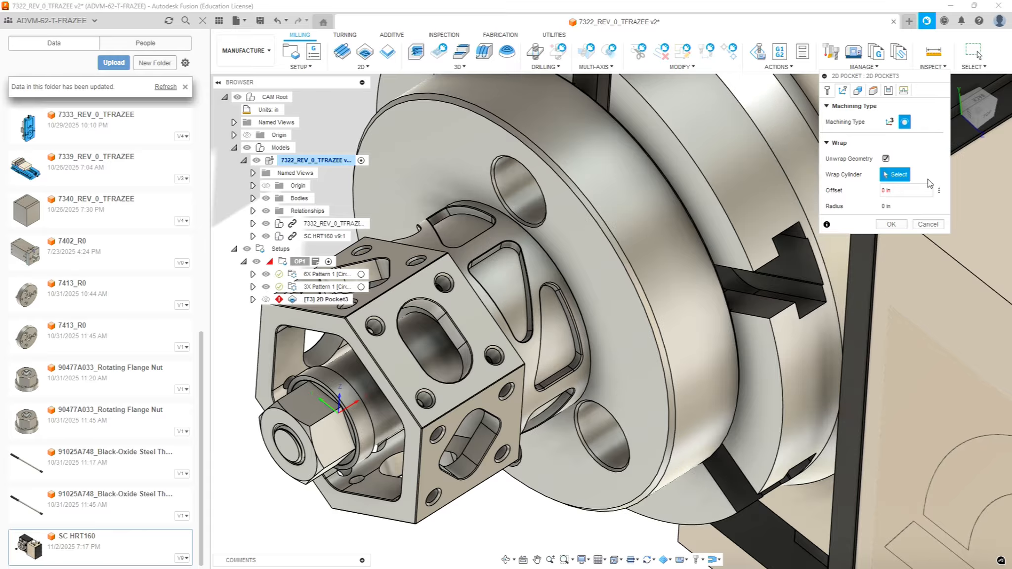
pyautogui.keyDown('shift'); pyautogui.moveTo(748, 170); pyautogui.dragTo(735, 171, button='middle'); pyautogui.keyUp('shift')
pyautogui.scroll(-4, 568, 212)
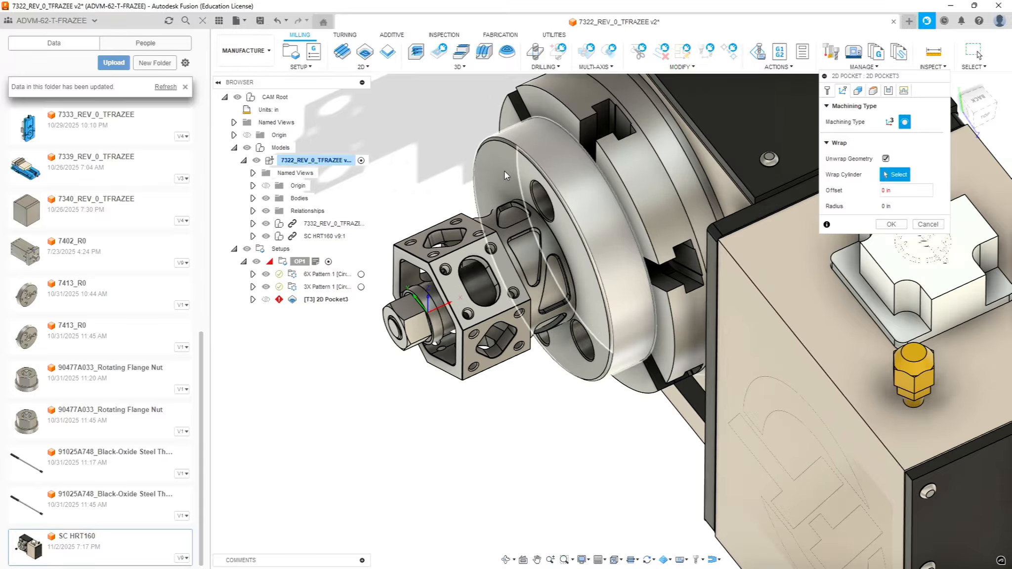
pyautogui.scroll(4, 513, 187)
pyautogui.keyDown('shift'); pyautogui.moveTo(643, 292); pyautogui.dragTo(603, 303, button='middle'); pyautogui.keyUp('shift')
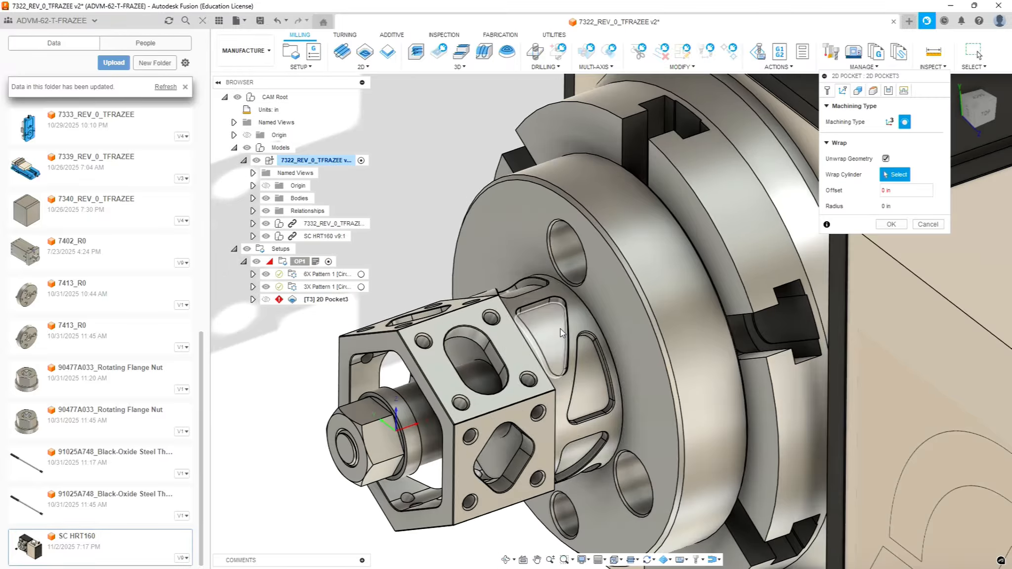
pyautogui.keyDown('shift'); pyautogui.moveTo(630, 312); pyautogui.dragTo(640, 339, button='middle'); pyautogui.keyUp('shift')
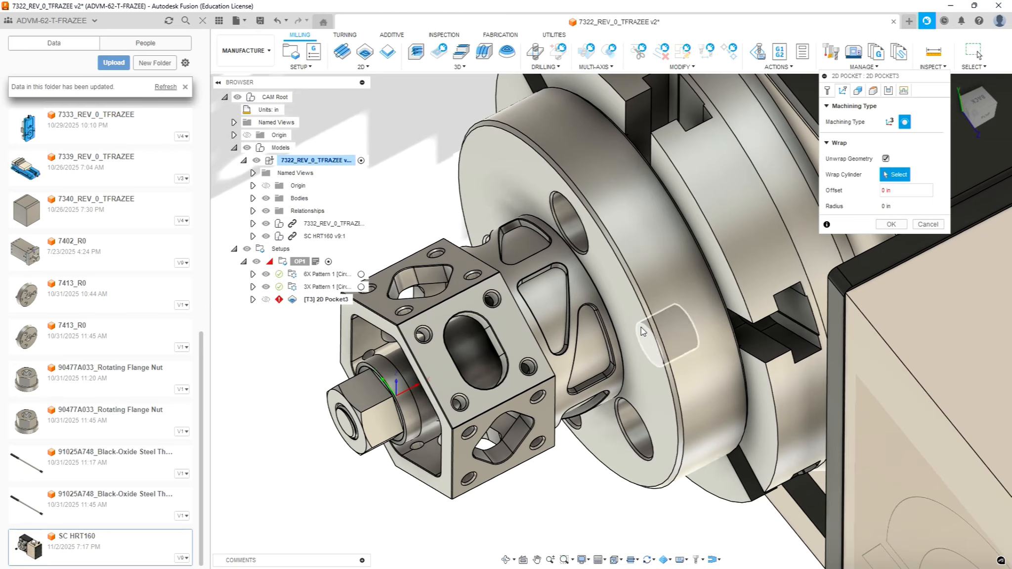
pyautogui.click(589, 291)
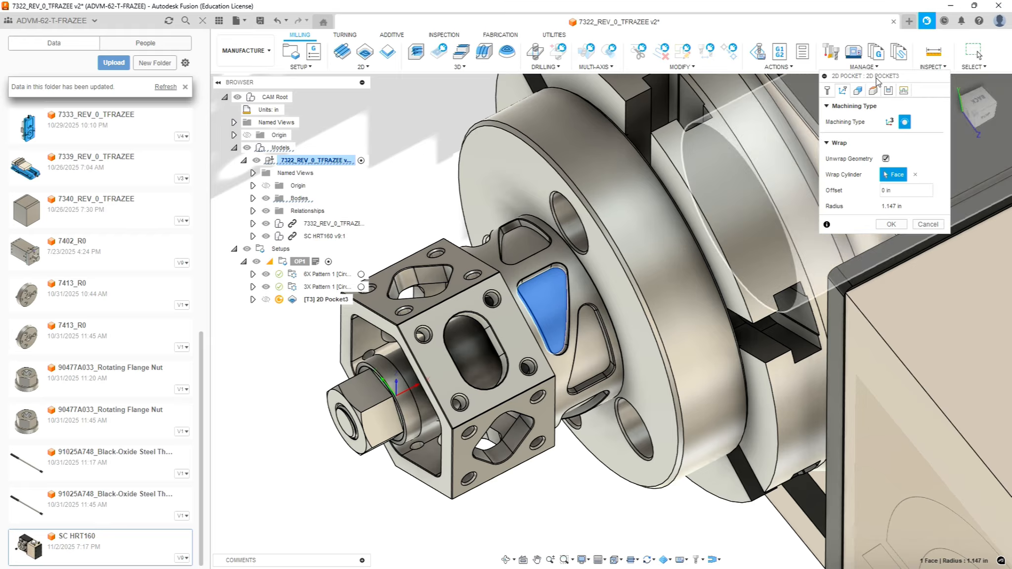
# Select the closed bottom contour of the same triangular pocket as the machining geometry
pyautogui.click(857, 91)
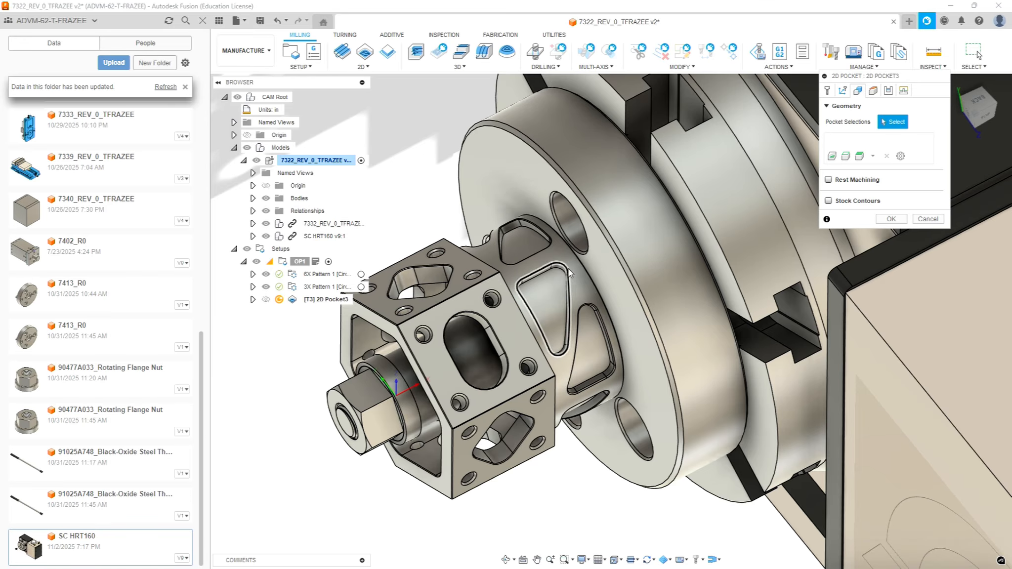
pyautogui.click(561, 274)
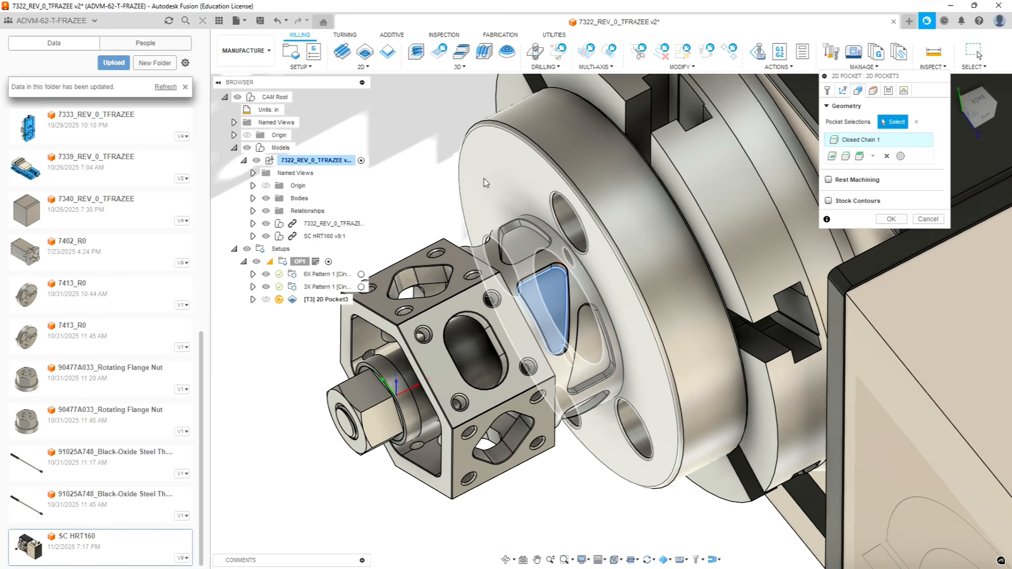
# Set the pocket's retract height to 0.75 in above the stock top
pyautogui.scroll(5, 519, 277)
pyautogui.scroll(5, 522, 277)
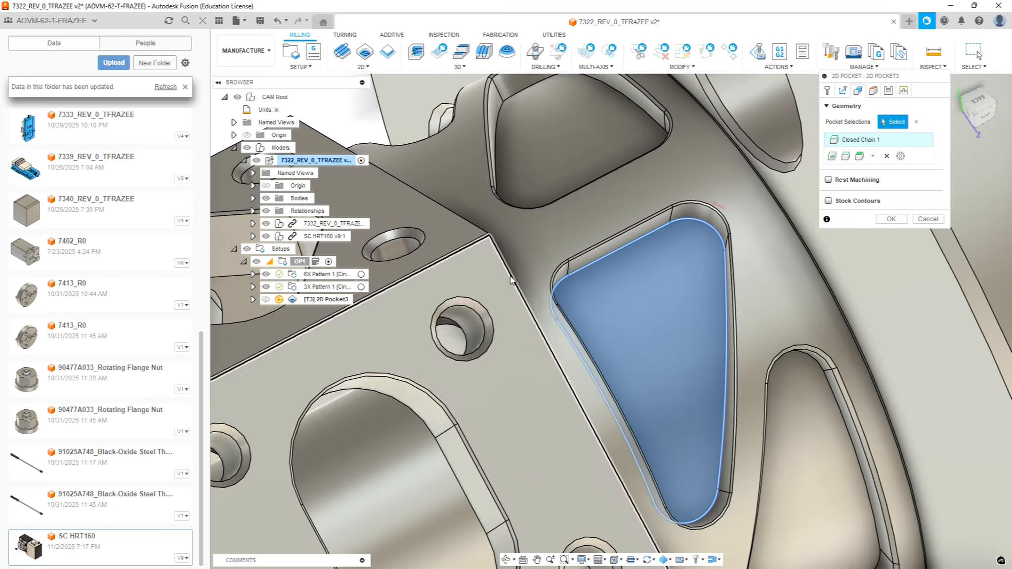
pyautogui.keyDown('shift'); pyautogui.moveTo(714, 203); pyautogui.dragTo(784, 199, button='middle'); pyautogui.keyUp('shift')
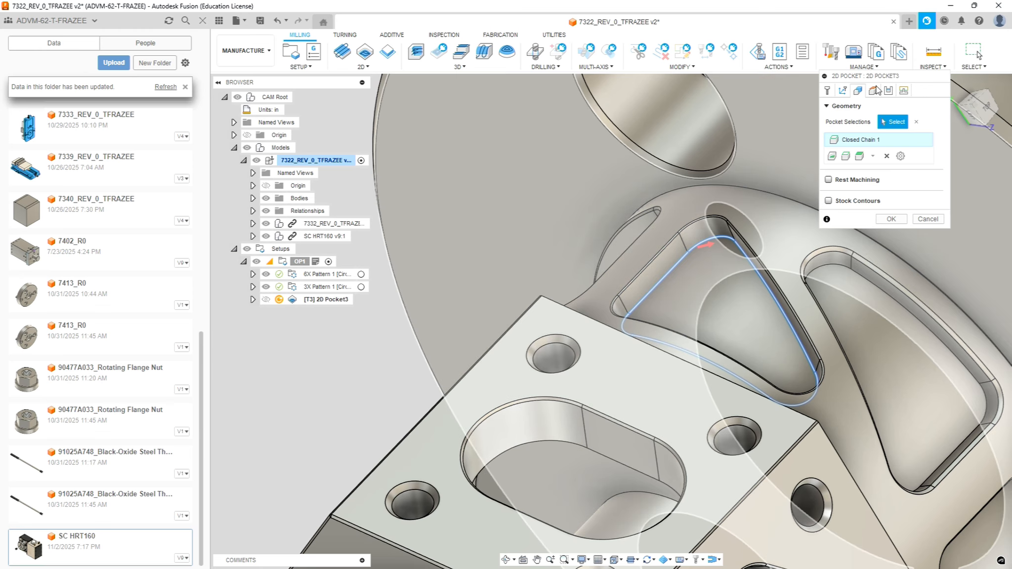
pyautogui.click(873, 91)
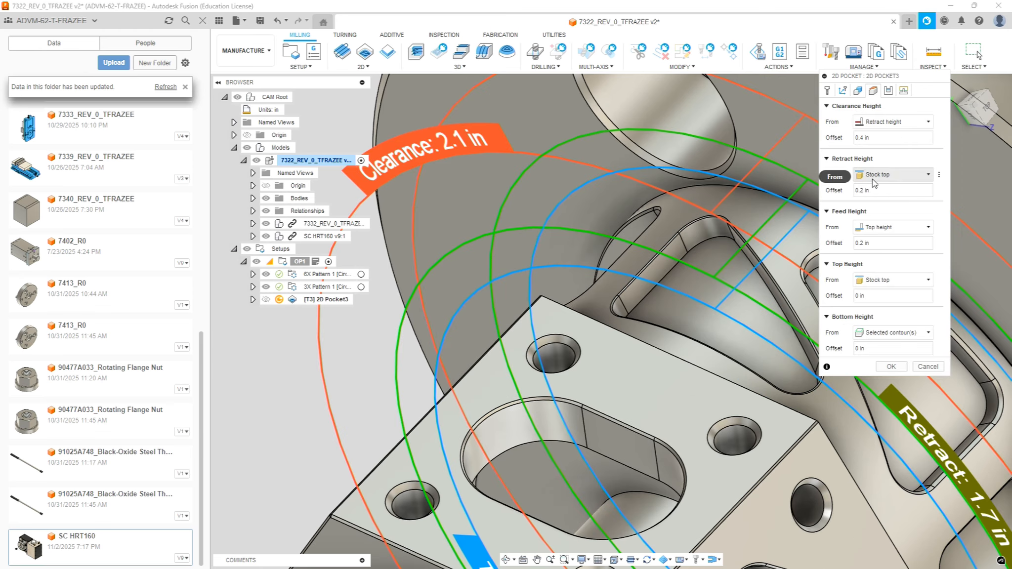
pyautogui.click(881, 190)
pyautogui.write('.75')
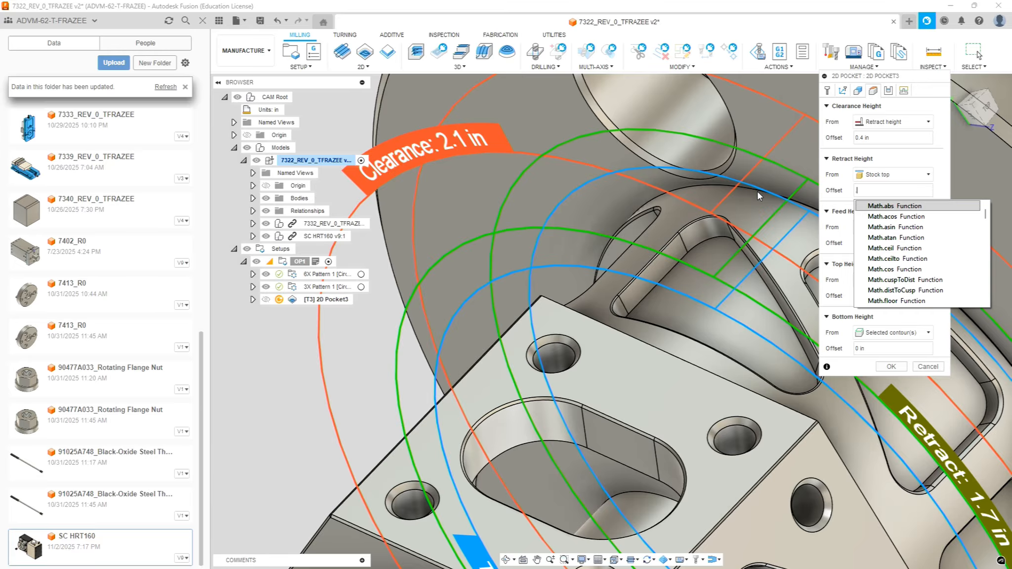
pyautogui.scroll(-8, 740, 242)
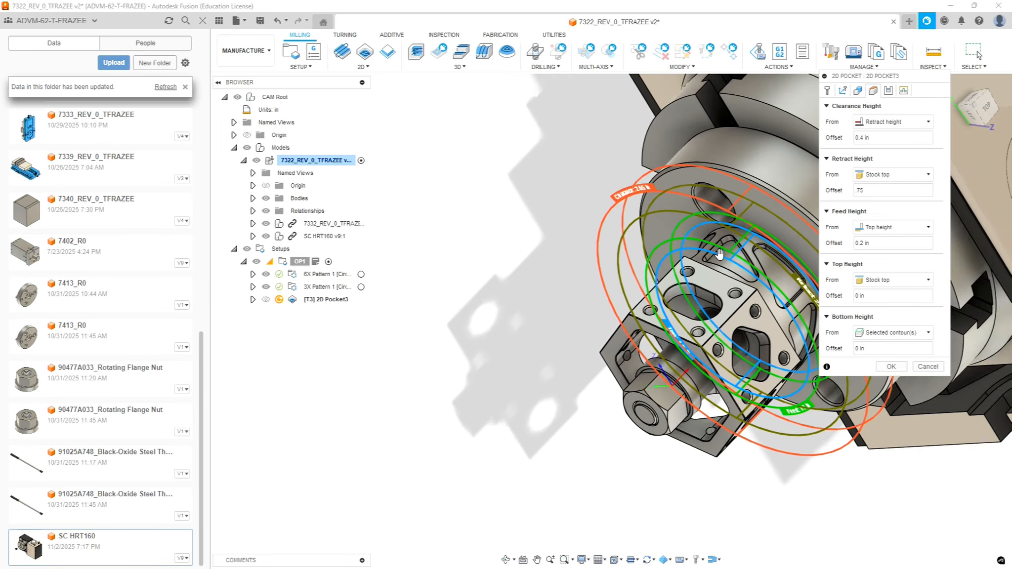
pyautogui.keyDown('shift'); pyautogui.moveTo(740, 243); pyautogui.dragTo(745, 218, button='middle'); pyautogui.keyUp('shift')
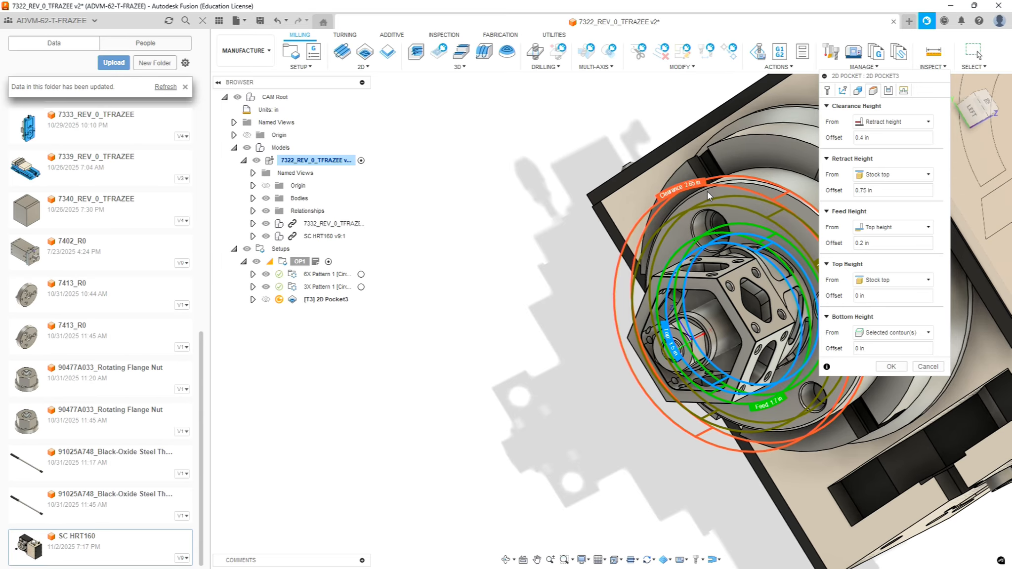
pyautogui.keyDown('shift'); pyautogui.moveTo(750, 193); pyautogui.dragTo(736, 226, button='middle'); pyautogui.keyUp('shift')
pyautogui.scroll(4, 785, 226)
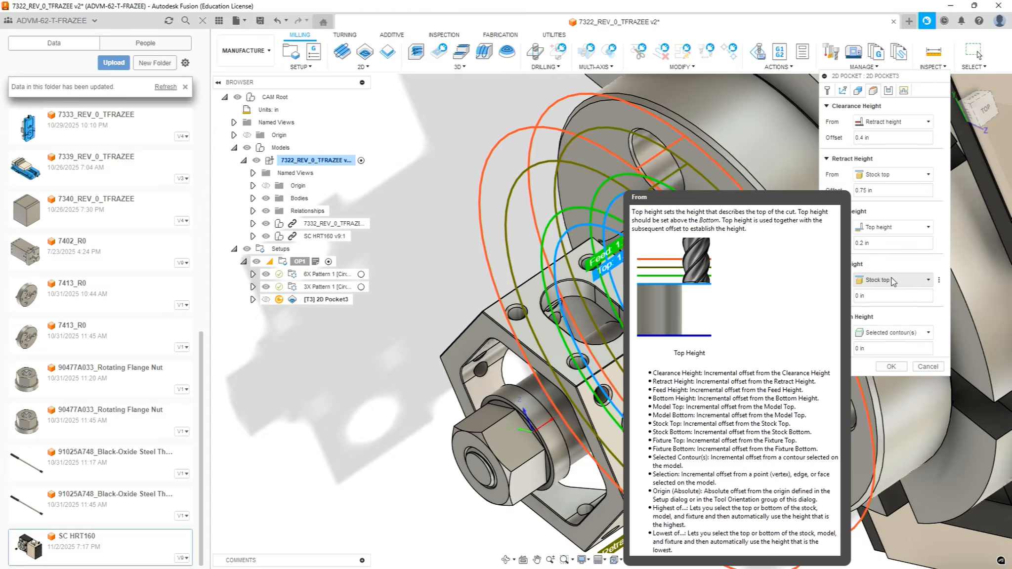
# Set the top height from a selection, using the outer cylindrical face around the triangular pockets as the reference
pyautogui.click(928, 280)
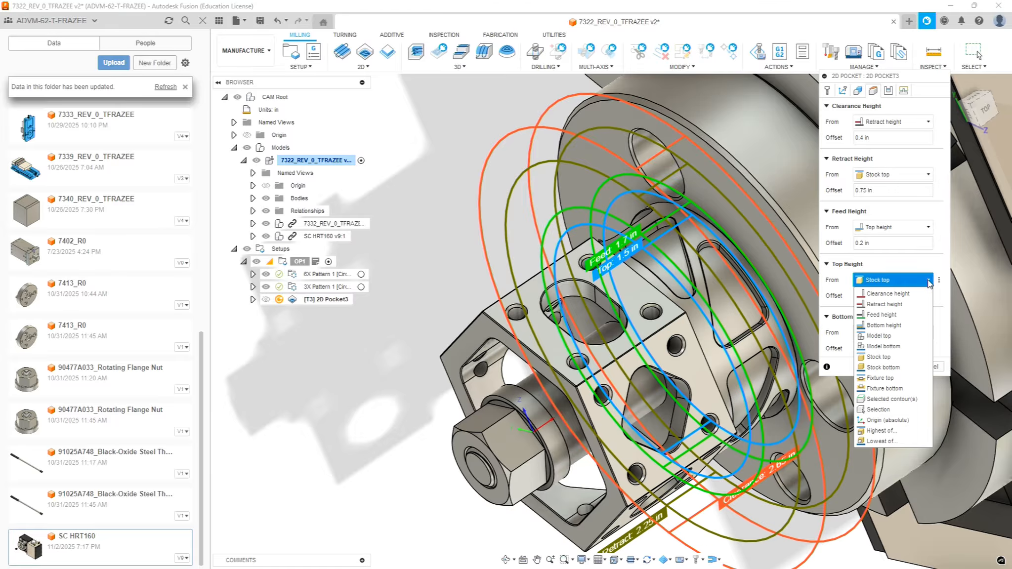
pyautogui.click(893, 410)
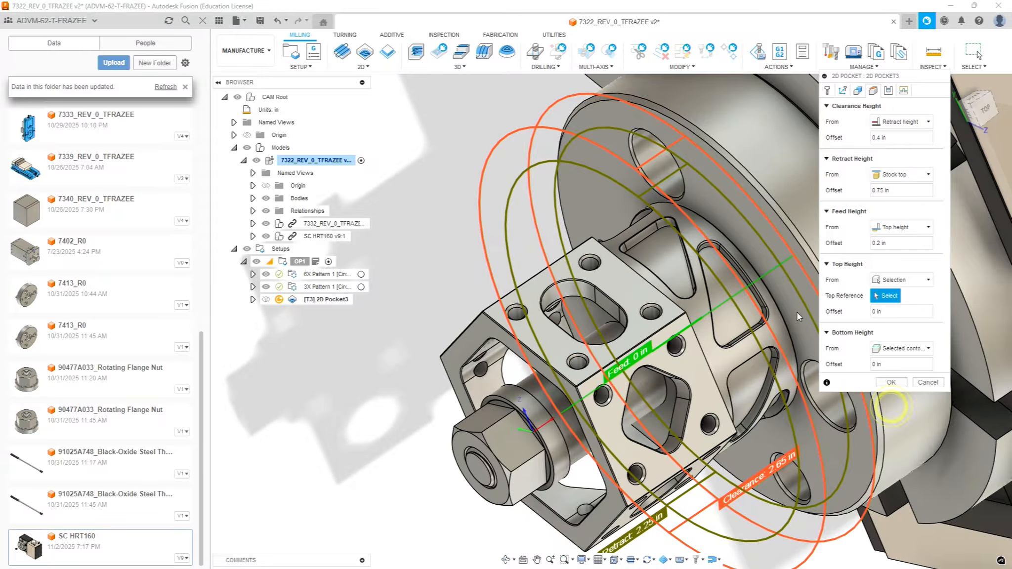
pyautogui.click(706, 231)
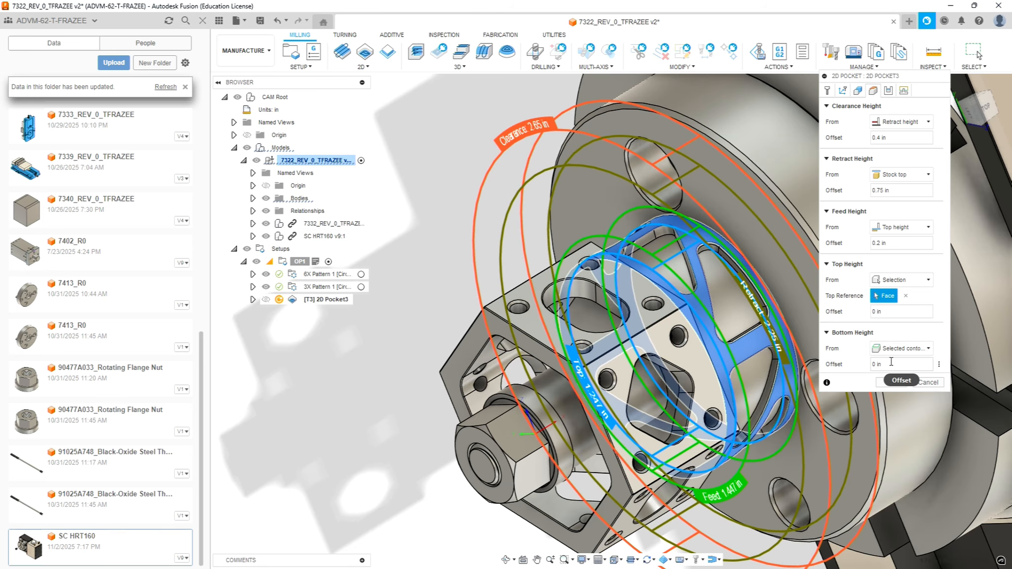
pyautogui.keyDown('shift'); pyautogui.moveTo(752, 248); pyautogui.dragTo(770, 244, button='middle'); pyautogui.keyUp('shift')
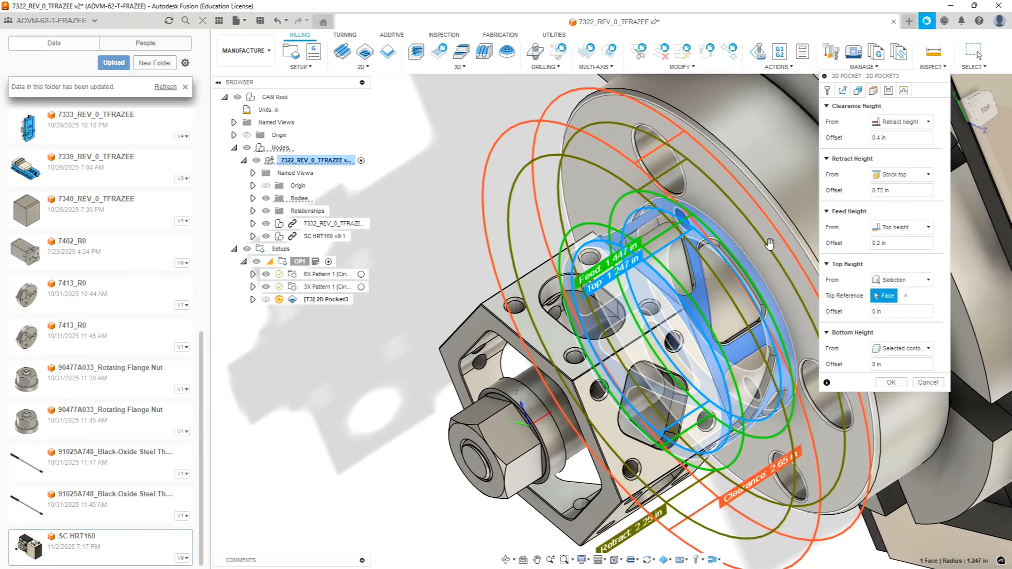
# Turn off stock to leave and enable multiple depths with a maximum roughing stepdown of 0.0625 in
pyautogui.click(887, 92)
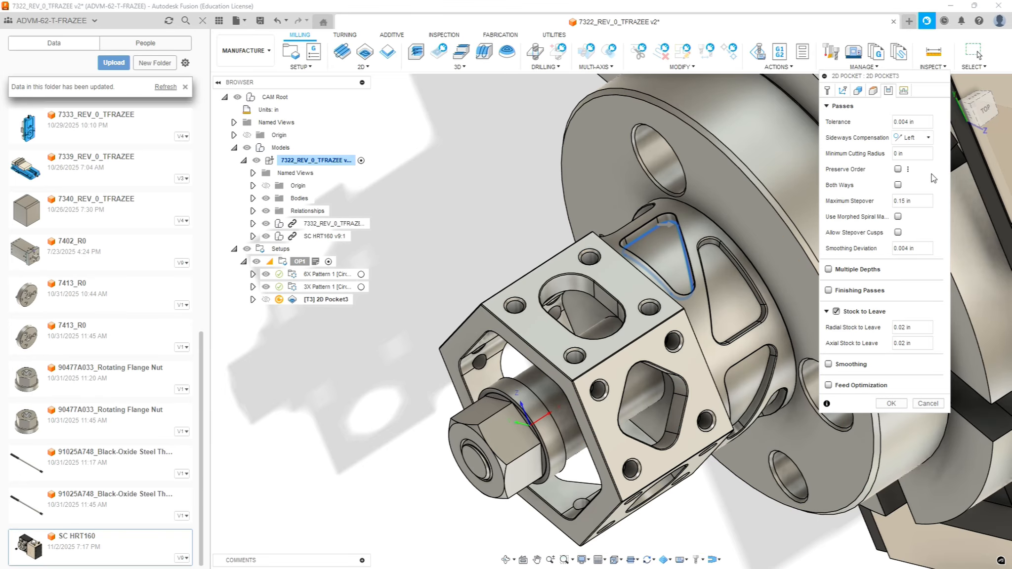
pyautogui.click(835, 311)
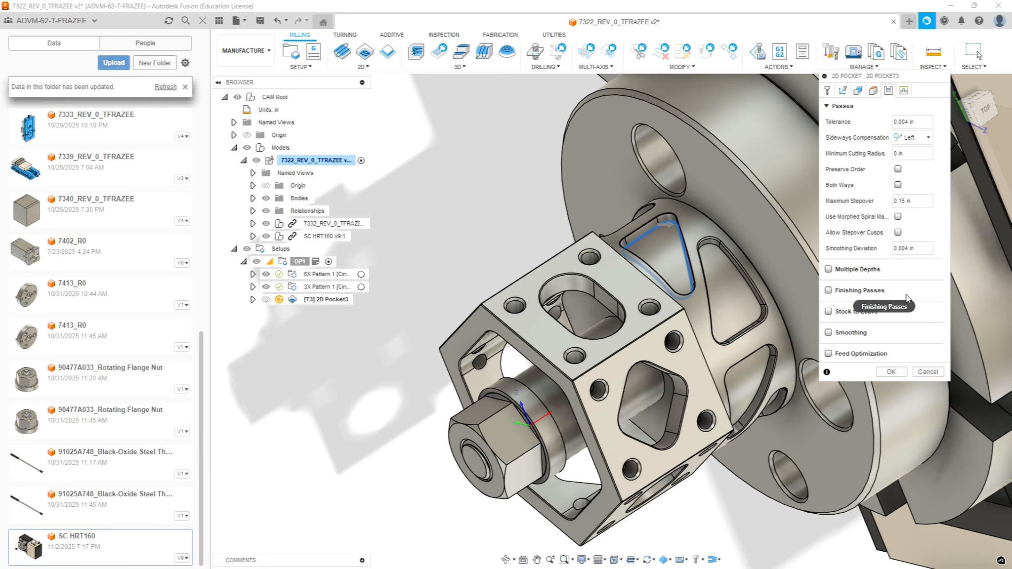
pyautogui.click(830, 270)
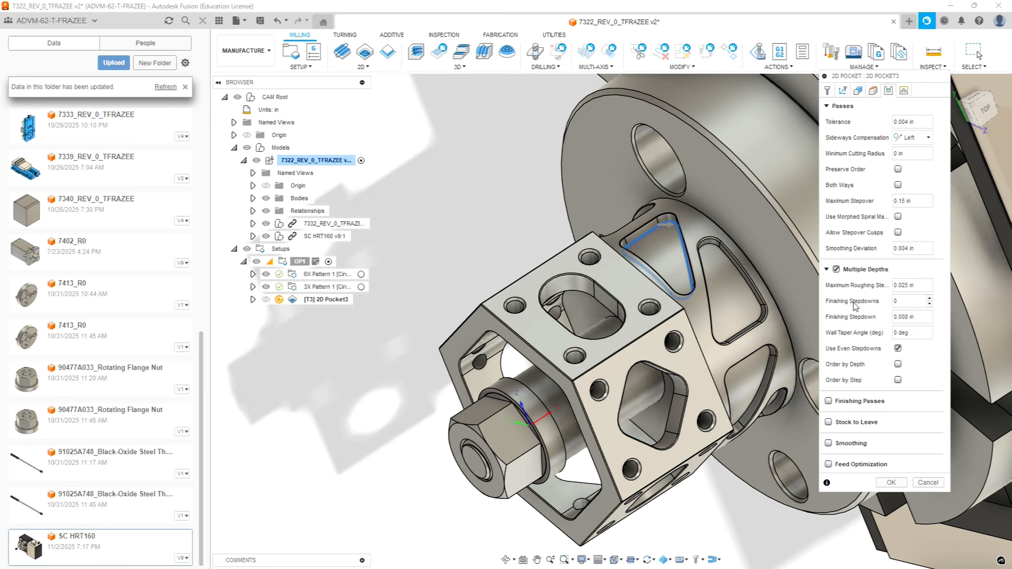
pyautogui.press('Tab')
pyautogui.write('.0')
# Enable a finishing pass with wear compensation, a finishing smoothing deviation of 0.0004 in and a stepover of 0.01 in
pyautogui.click(842, 403)
pyautogui.click(912, 448)
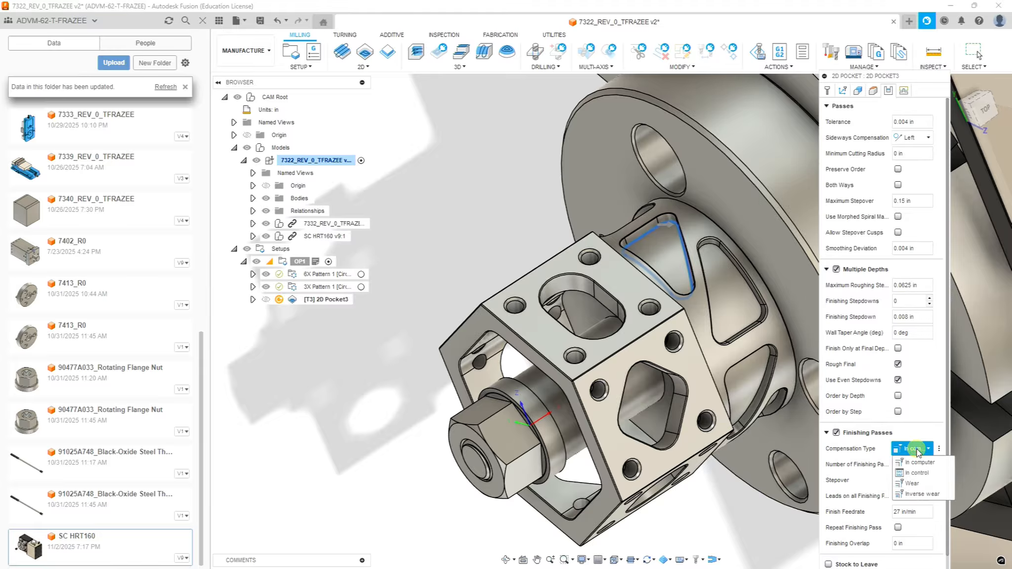
pyautogui.click(912, 483)
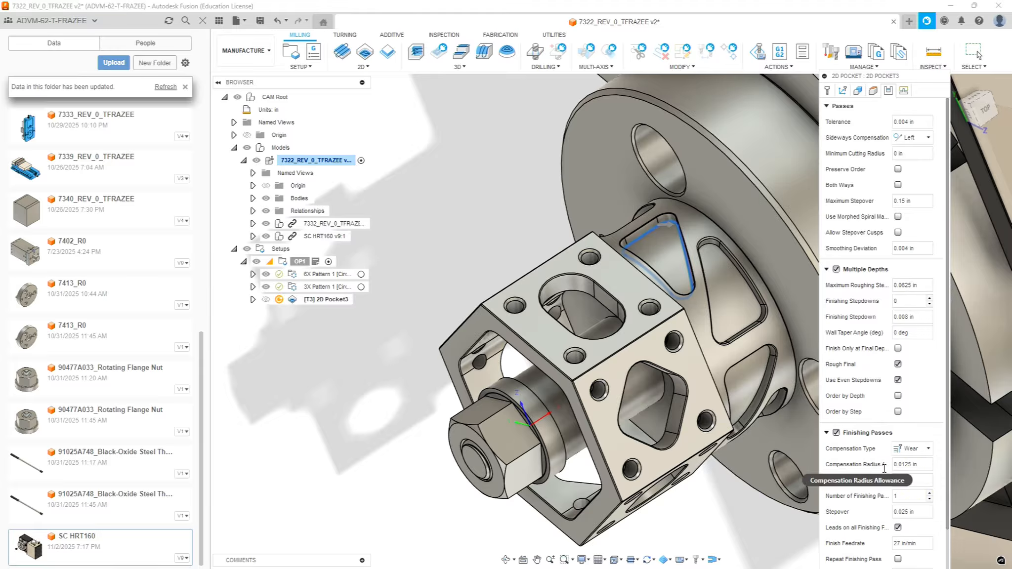
pyautogui.scroll(-3, 948, 244)
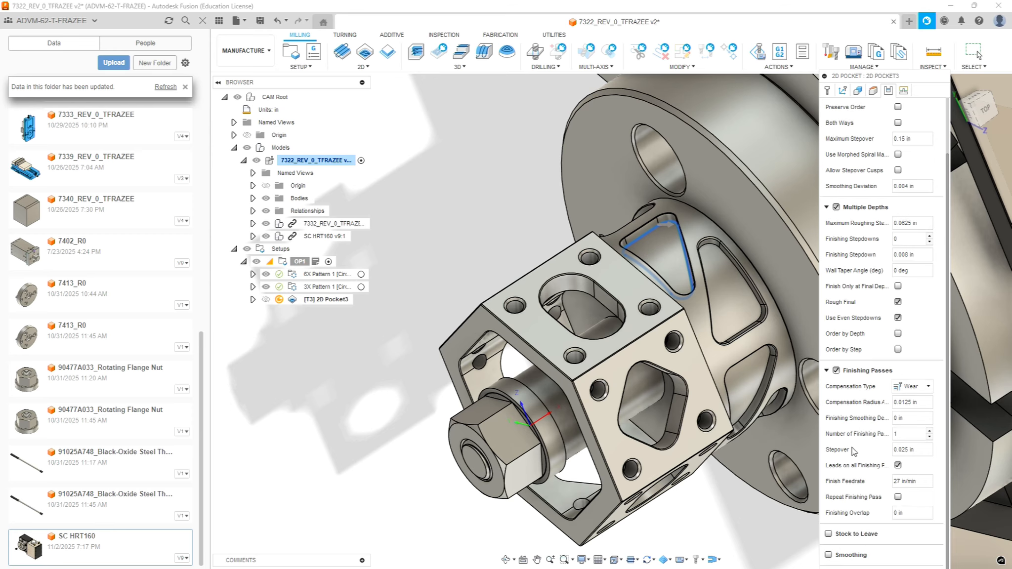
pyautogui.click(913, 418)
pyautogui.write('.0004')
pyautogui.click(918, 450)
pyautogui.write('.01')
# Enable finishing only at final depth and morphed spiral machining, with a maximum stepover of 0.0625 in
pyautogui.click(898, 286)
pyautogui.click(898, 154)
pyautogui.tripleClick(922, 138)
pyautogui.write('.0625')
# Enable smoothing and feed optimization for the pocket's passes
pyautogui.click(828, 554)
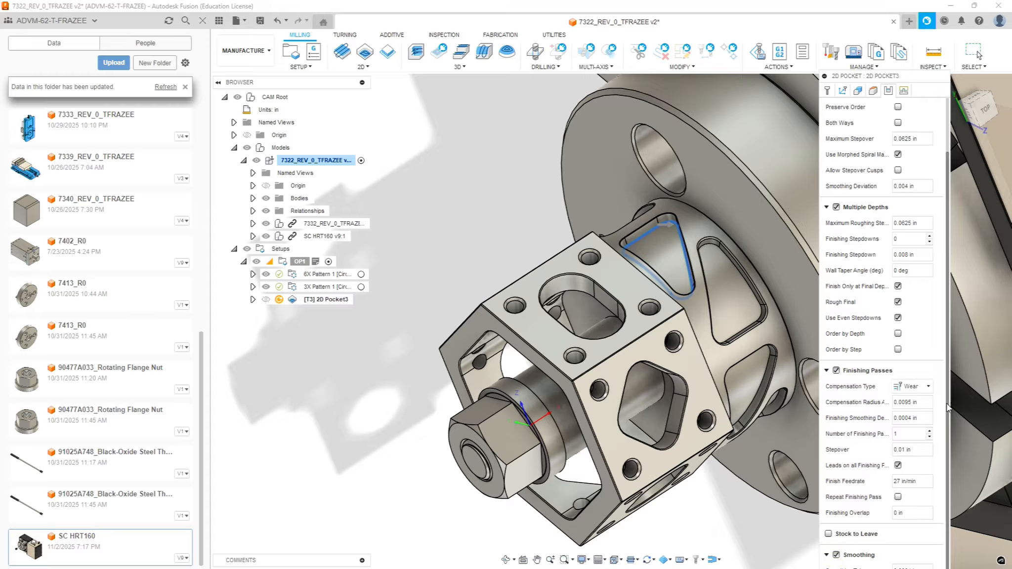
pyautogui.scroll(-1, 948, 404)
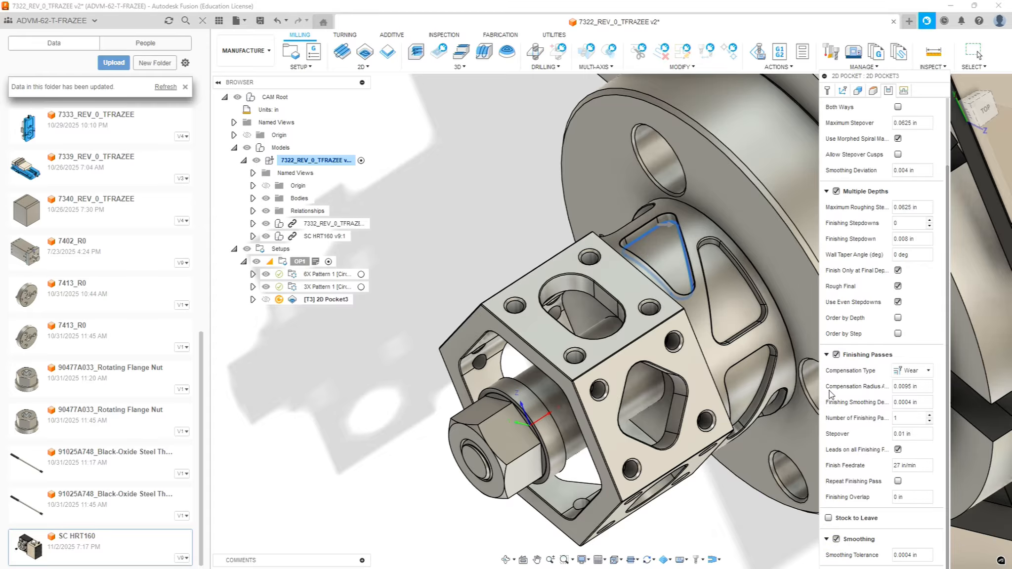
pyautogui.click(826, 355)
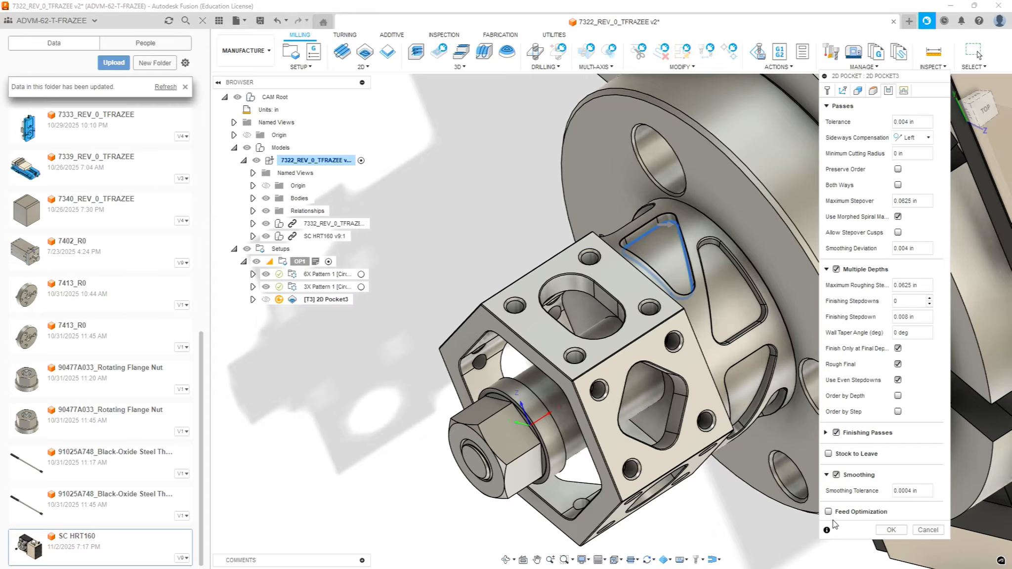
pyautogui.click(828, 512)
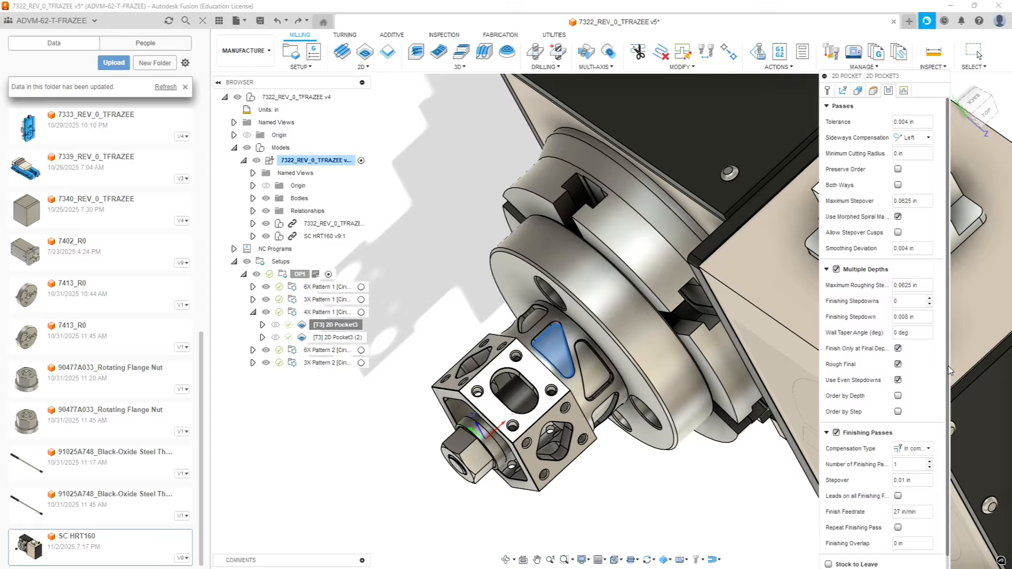
pyautogui.scroll(-1, 949, 371)
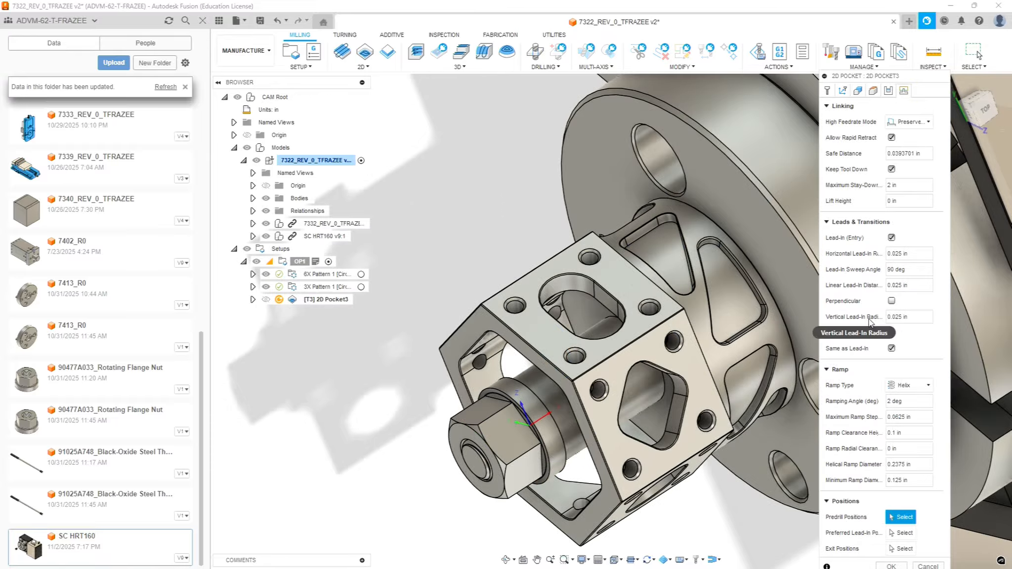
# Set the vertical lead-in radius to 0 in and the ramp clearance height to 0.05 in, then generate the pocket toolpath
pyautogui.click(913, 317)
pyautogui.write('0')
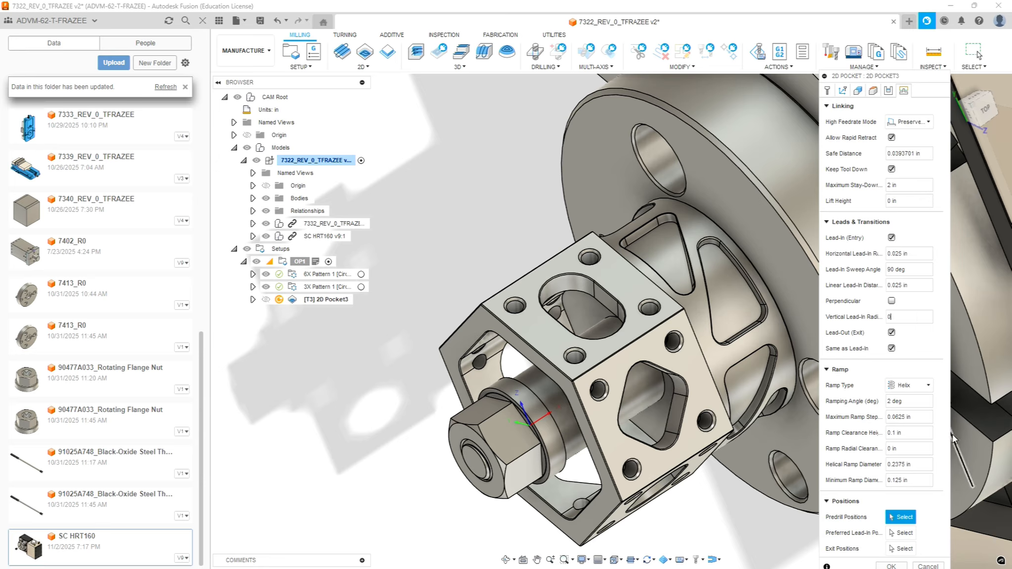
pyautogui.click(913, 437)
pyautogui.write('.05')
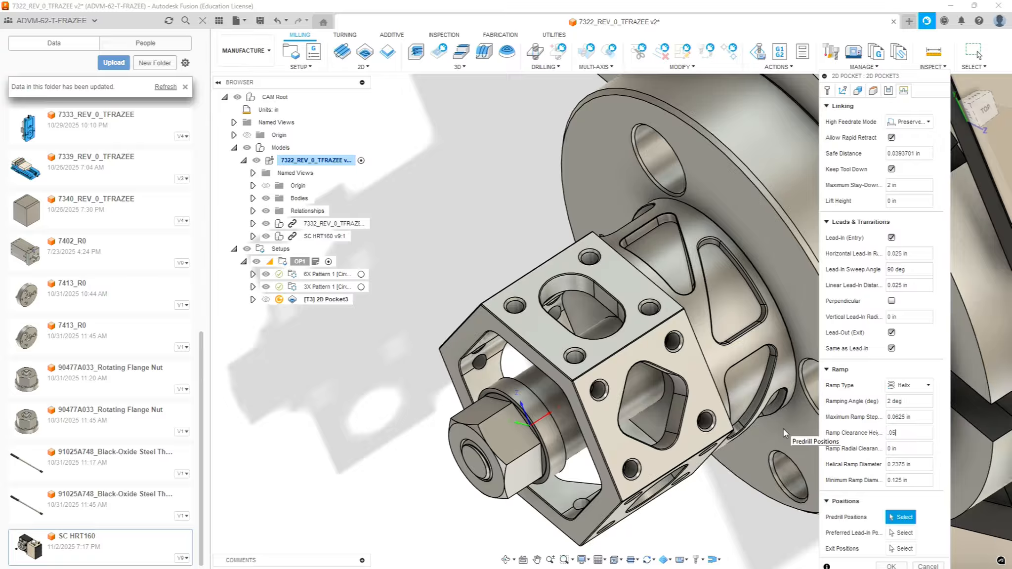
pyautogui.click(896, 566)
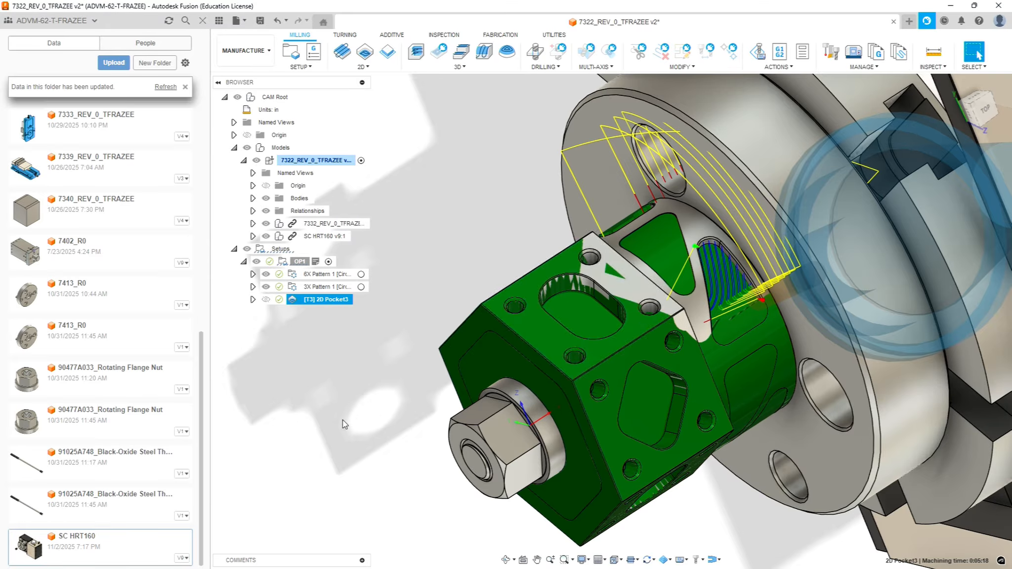
# Edit the pocket's geometry, flipping the closed chain to machine inside the triangular contour, and regenerate the toolpath
pyautogui.rightClick(325, 298)
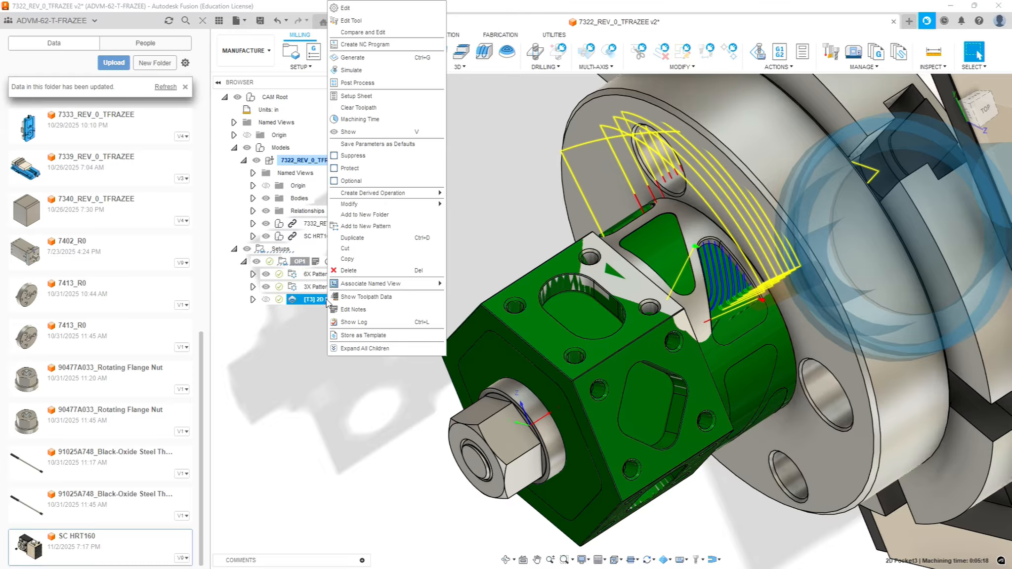
pyautogui.click(367, 10)
pyautogui.click(857, 90)
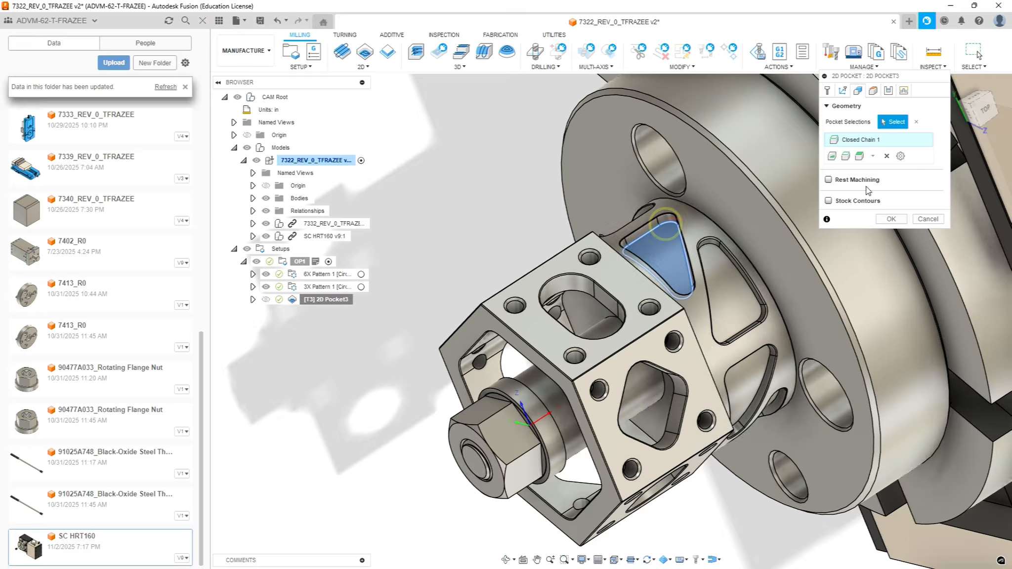
pyautogui.click(890, 220)
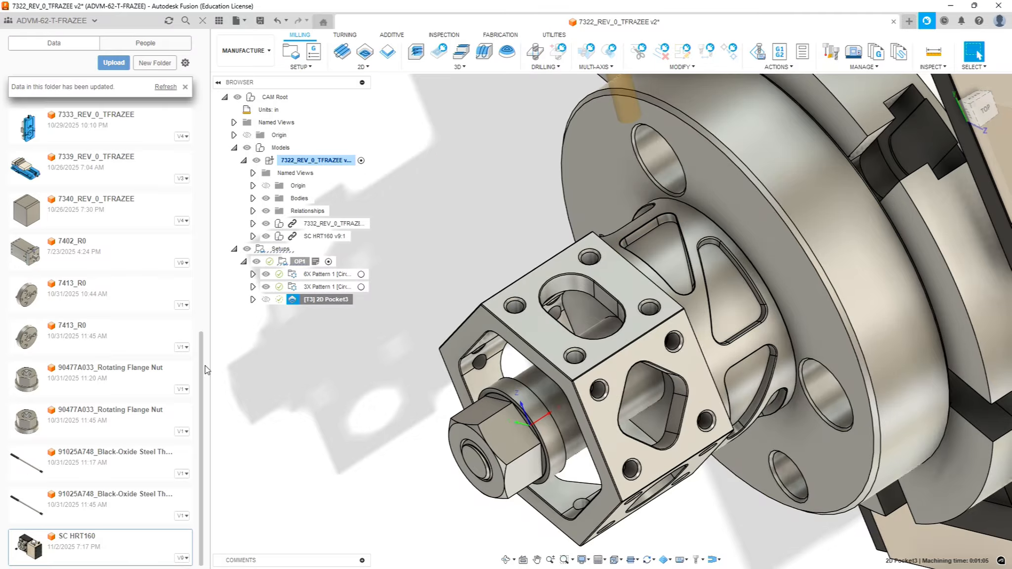
# Duplicate the 2D Pocket3 operation for the triangular pocket
pyautogui.scroll(8, 647, 217)
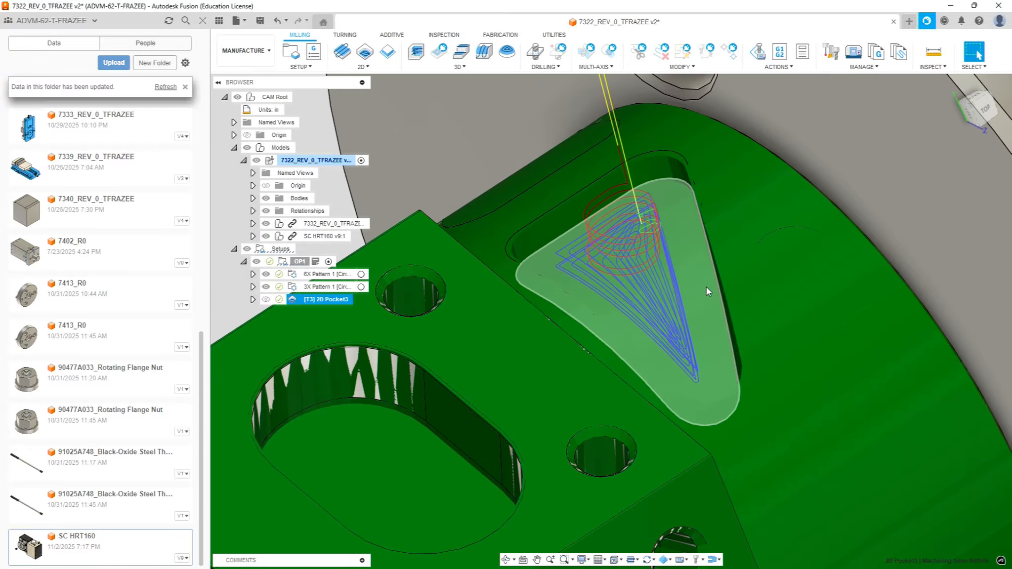
pyautogui.moveTo(706, 287)
pyautogui.keyDown('shift'); pyautogui.mouseDown(button='middle')
pyautogui.moveTo(677, 246)
pyautogui.moveTo(684, 303)
pyautogui.moveTo(705, 288)
pyautogui.mouseUp(button='middle'); pyautogui.keyUp('shift')
pyautogui.scroll(-10, 710, 299)
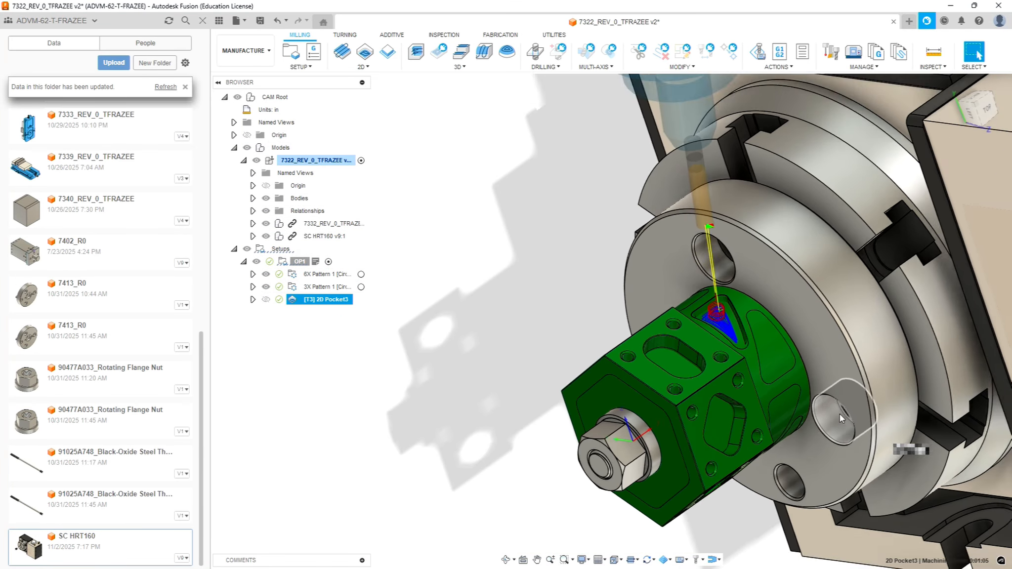
pyautogui.scroll(3, 889, 409)
pyautogui.scroll(4, 888, 408)
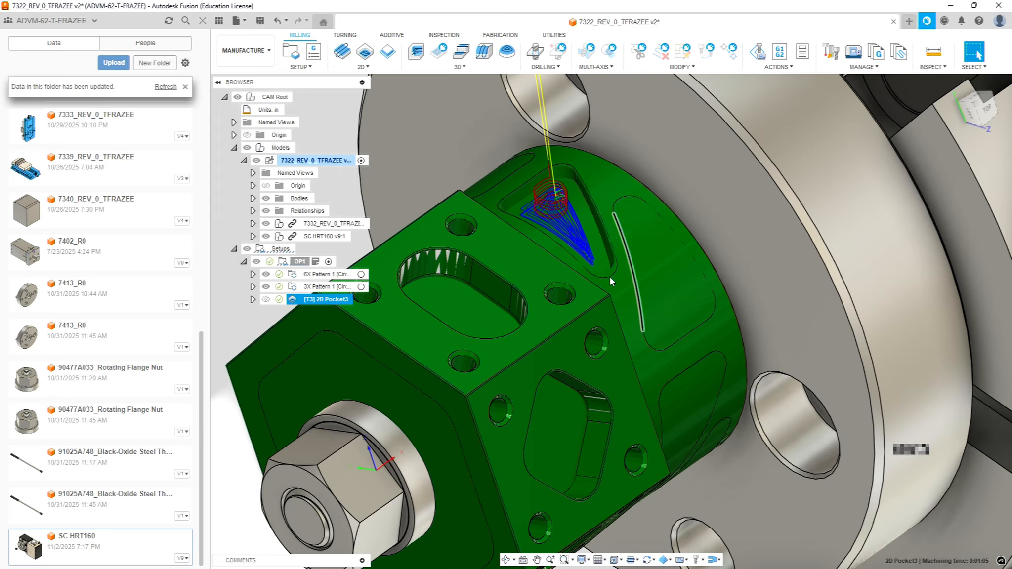
pyautogui.rightClick(325, 300)
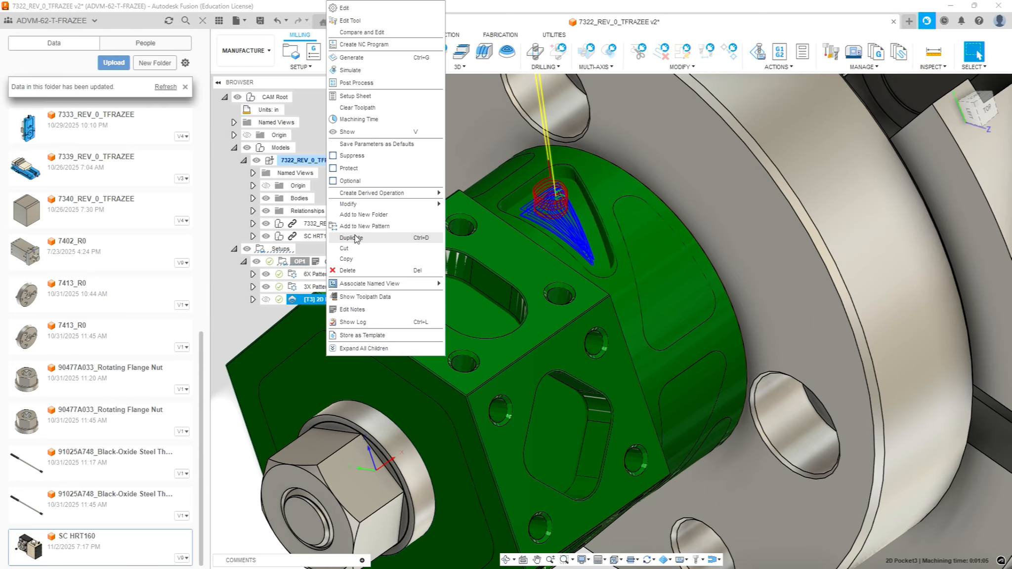
pyautogui.click(355, 237)
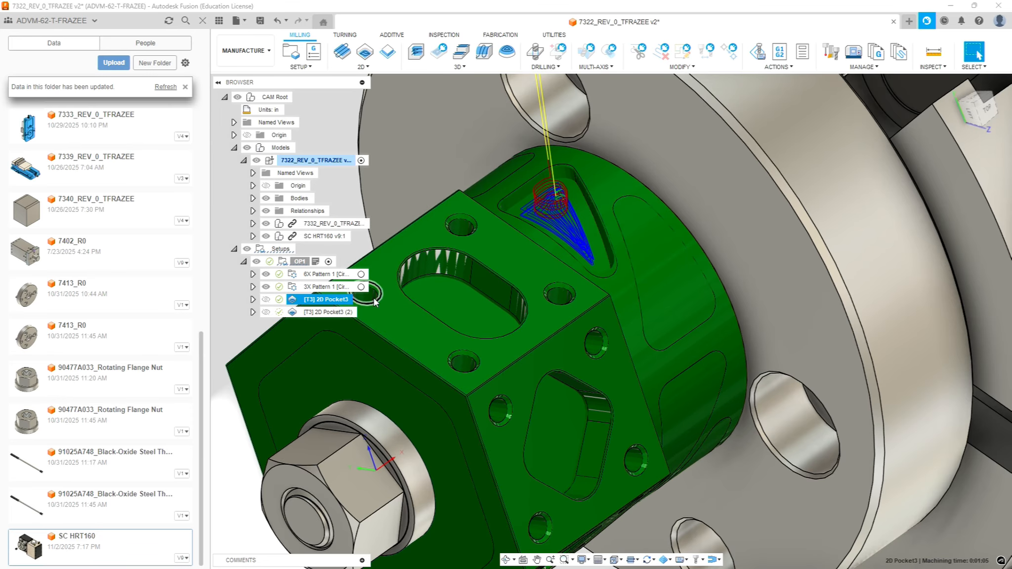
# Edit the 2D Pocket3 (2) operation and set its wrap cylinder to the floor face of the neighbouring triangular pocket
pyautogui.rightClick(323, 312)
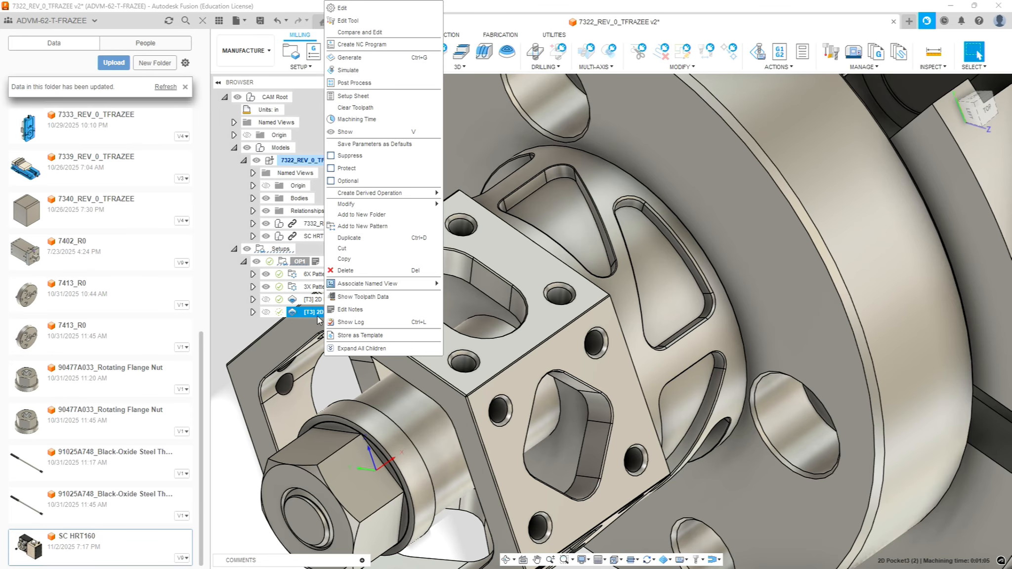
pyautogui.click(351, 8)
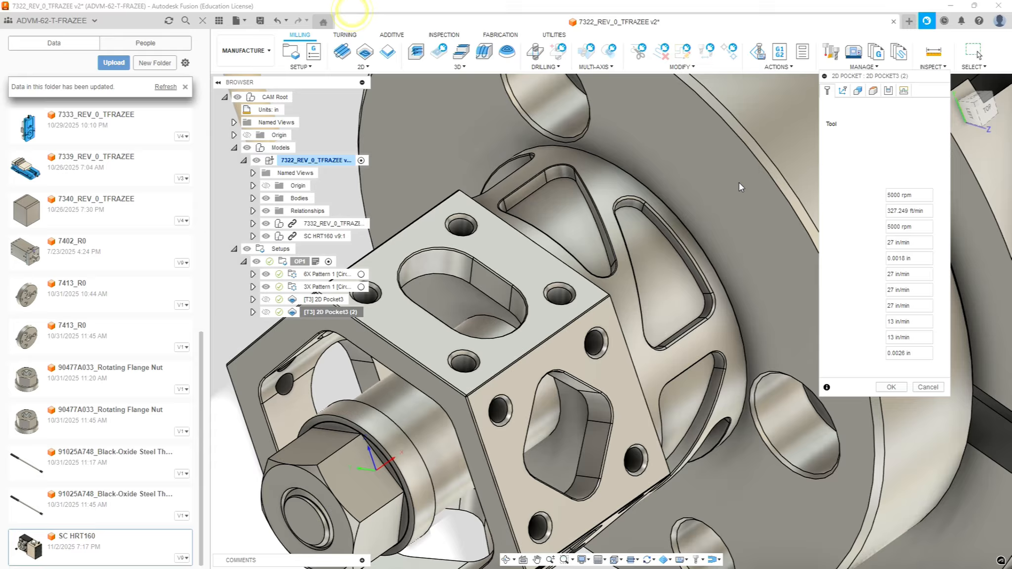
pyautogui.click(843, 91)
pyautogui.click(847, 89)
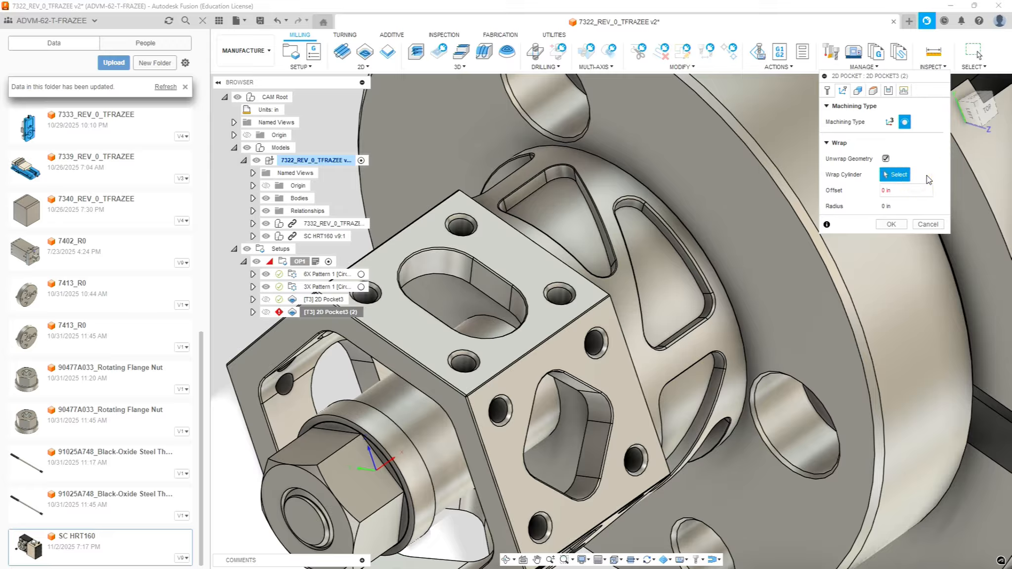
pyautogui.click(677, 255)
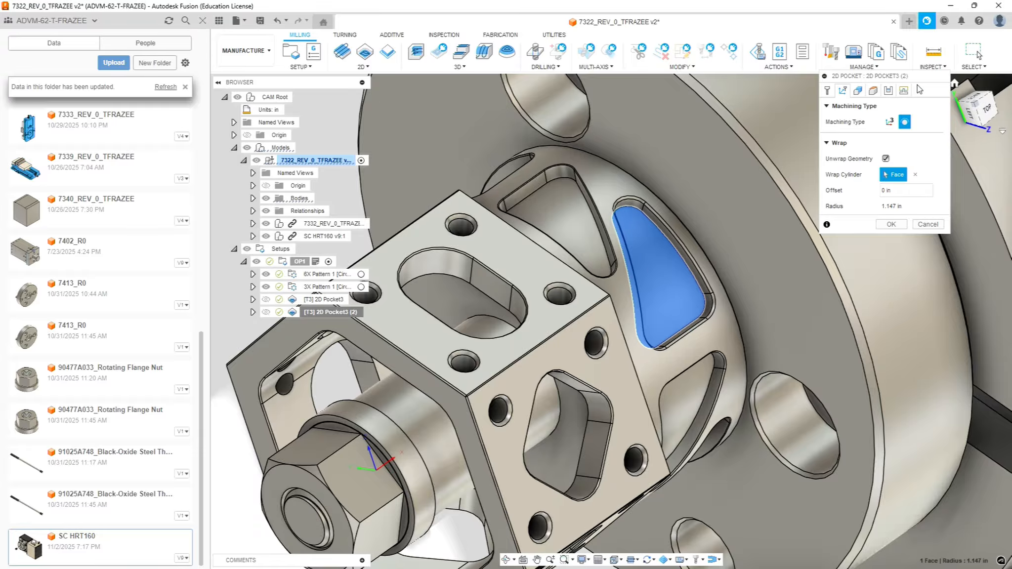
# Replace the duplicated operation's pocket selection with the closed contour around the neighbouring triangular pocket's floor
pyautogui.click(857, 90)
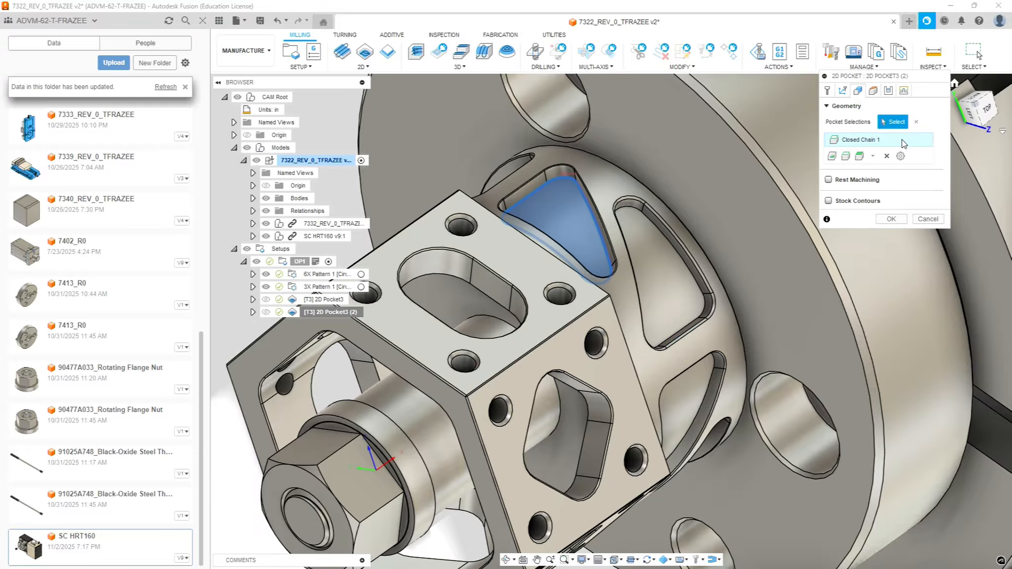
pyautogui.click(886, 156)
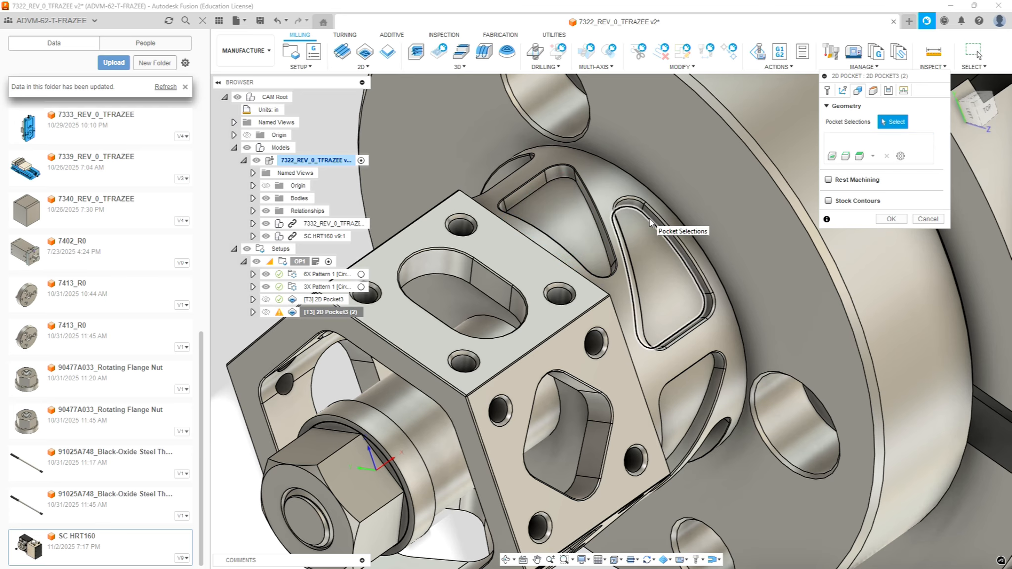
pyautogui.click(649, 218)
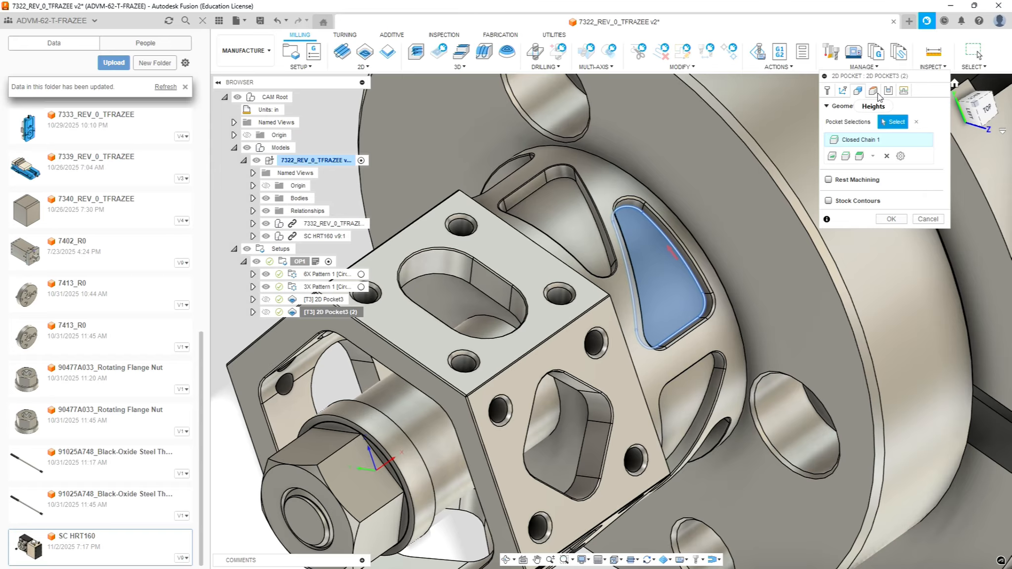
# Review the duplicated operation's heights, passes and linking settings, generate its toolpath, and inspect it on the neighbouring triangular pocket
pyautogui.click(874, 92)
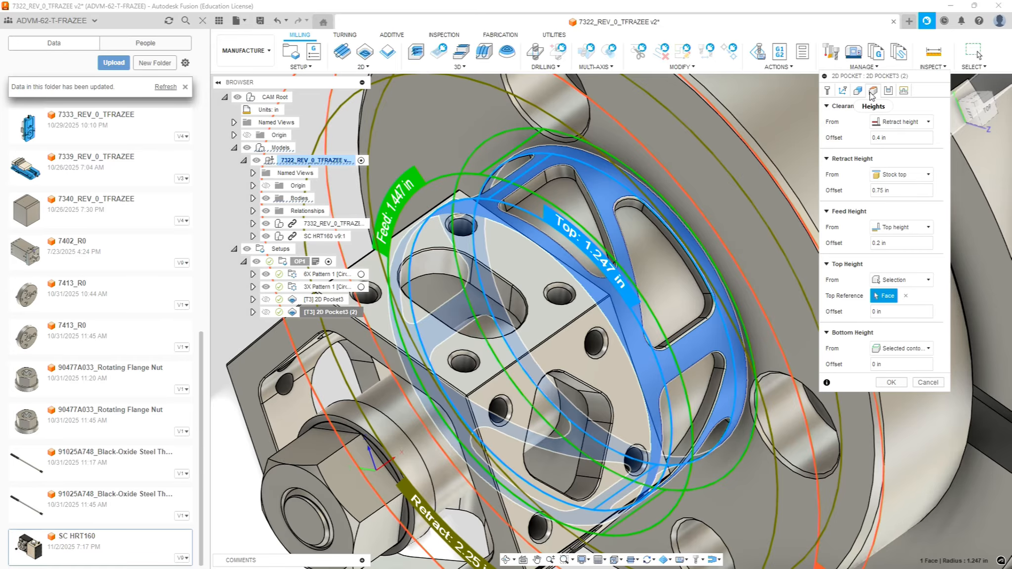
pyautogui.click(888, 91)
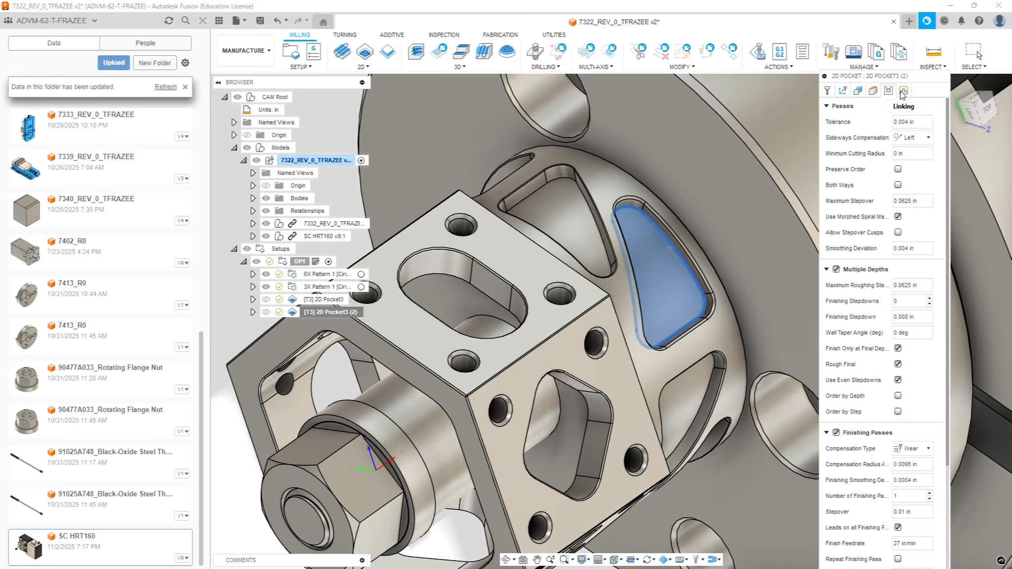
pyautogui.click(904, 91)
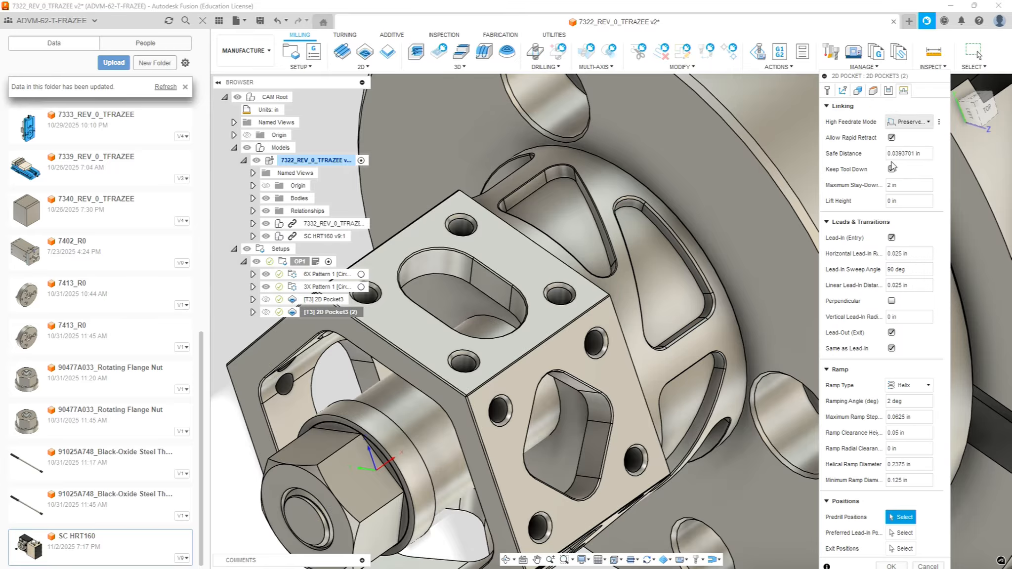
pyautogui.click(894, 566)
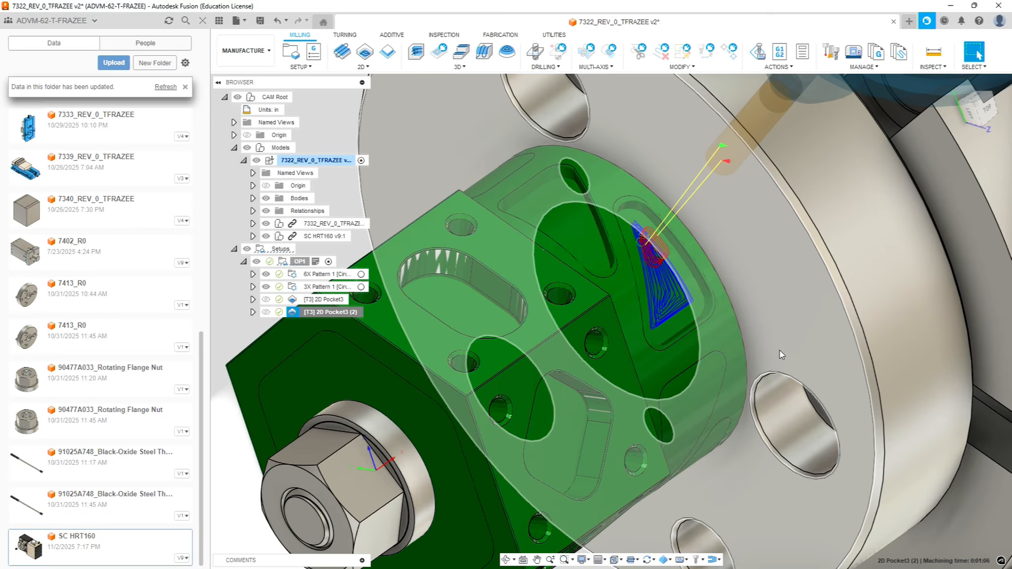
pyautogui.scroll(5, 689, 248)
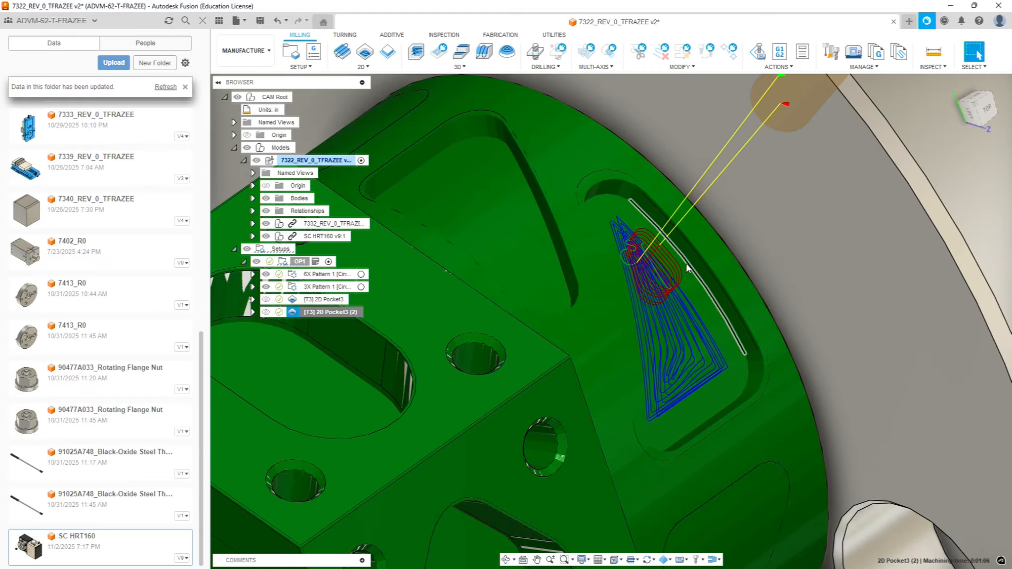
pyautogui.keyDown('shift'); pyautogui.moveTo(689, 247); pyautogui.dragTo(752, 307, button='middle'); pyautogui.keyUp('shift')
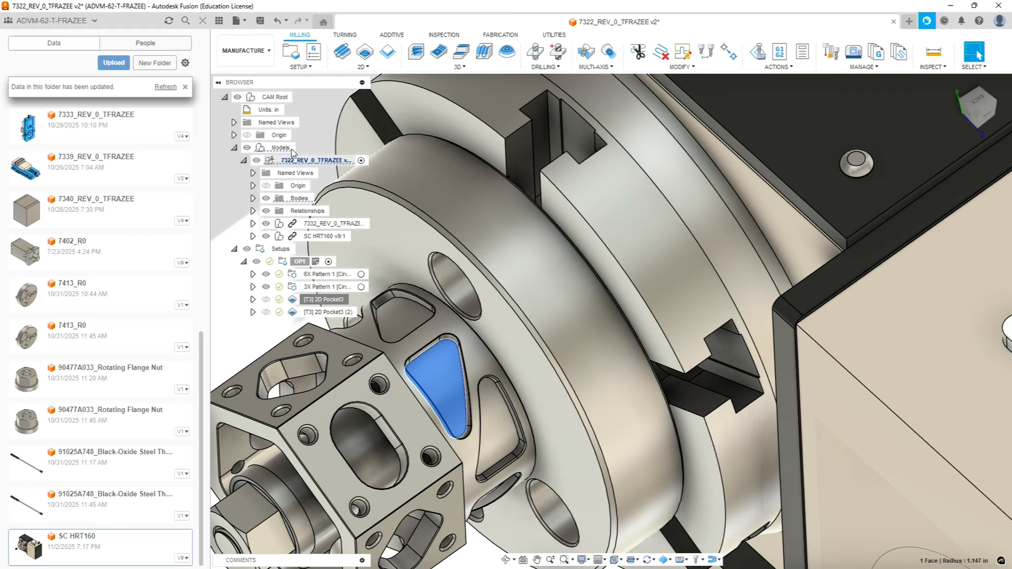
# Create a circular operation pattern of 4 instances over 360 deg about the part's central cylindrical face and name it 4X Pattern 1
pyautogui.click(309, 69)
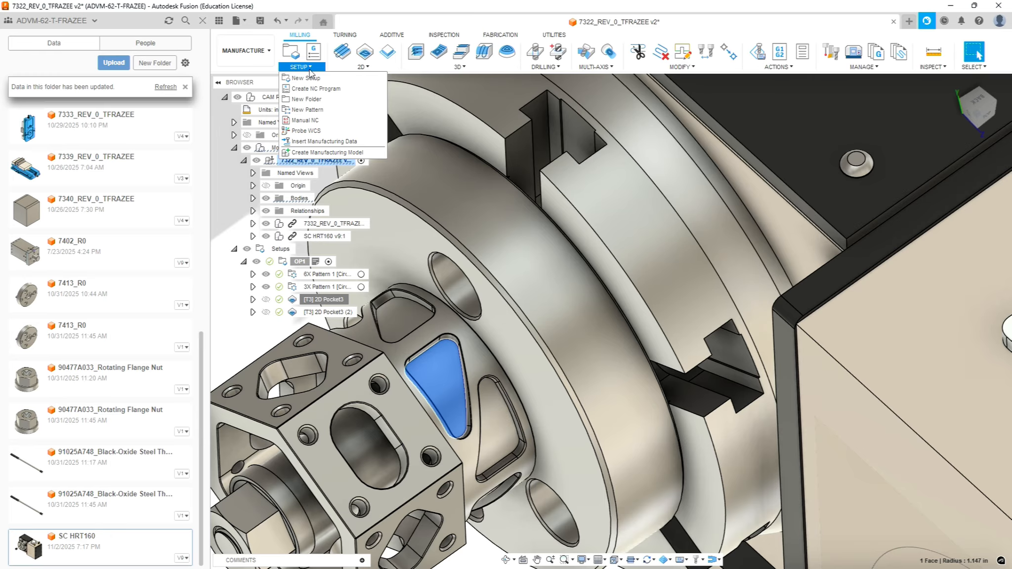
pyautogui.click(308, 110)
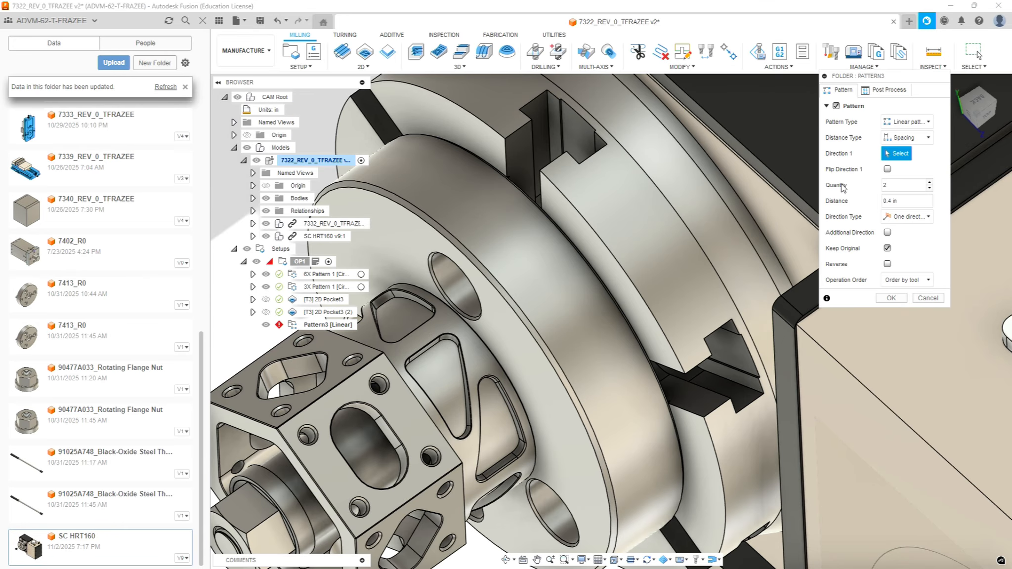
pyautogui.click(913, 127)
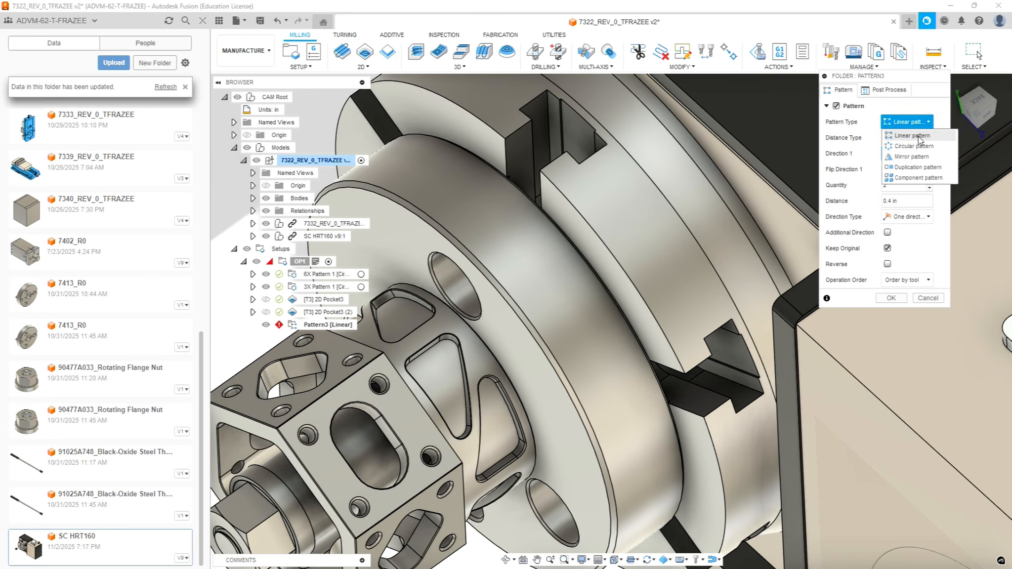
pyautogui.click(914, 146)
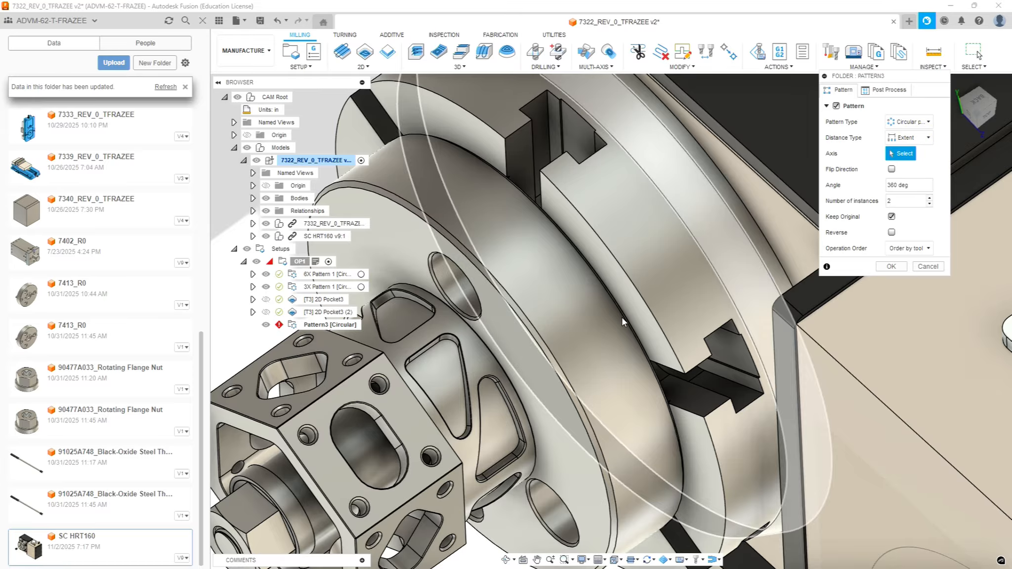
pyautogui.click(368, 449)
pyautogui.scroll(-5, 369, 445)
pyautogui.scroll(2, 395, 434)
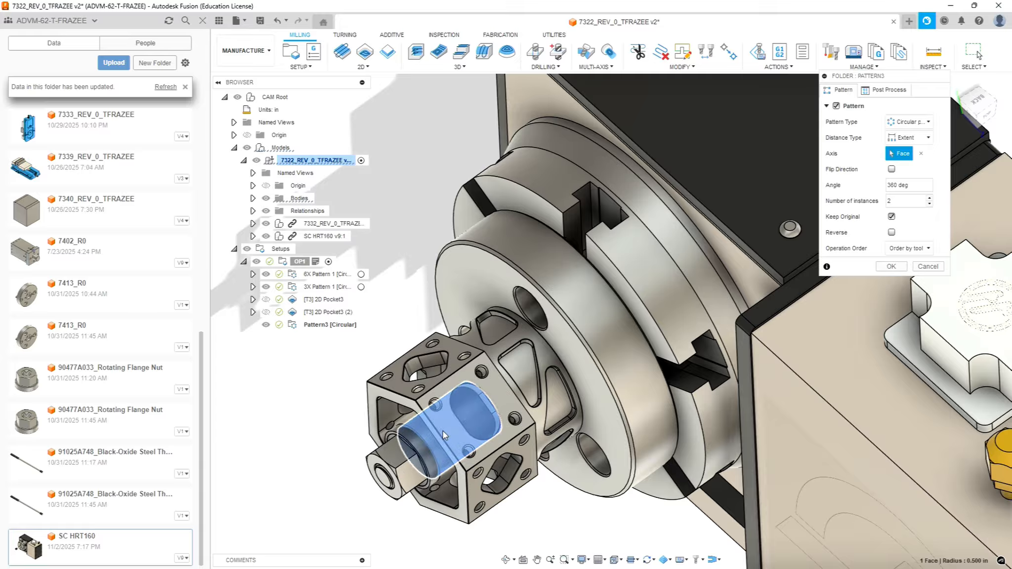
pyautogui.scroll(3, 497, 396)
pyautogui.scroll(3, 547, 386)
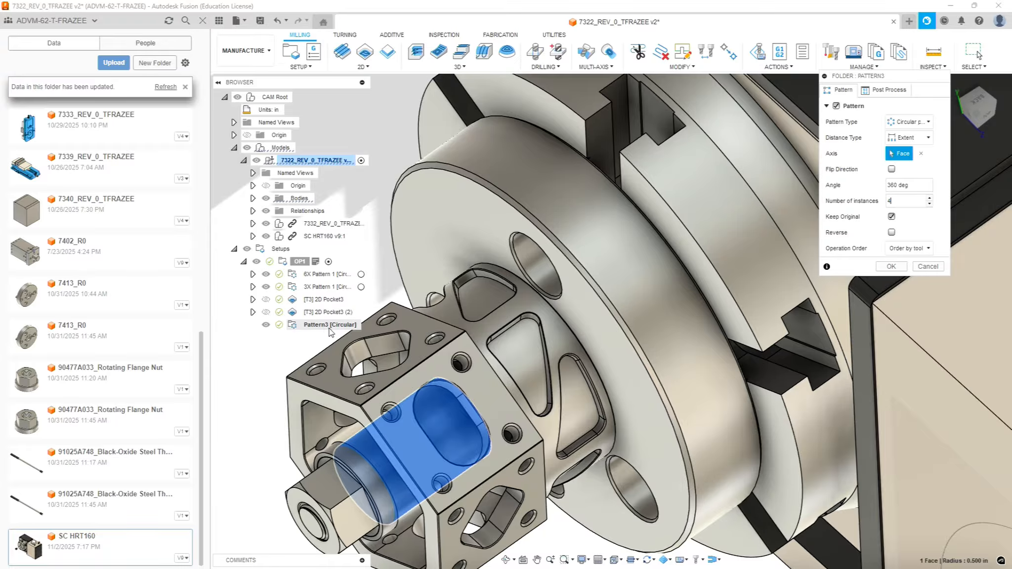
pyautogui.click(889, 267)
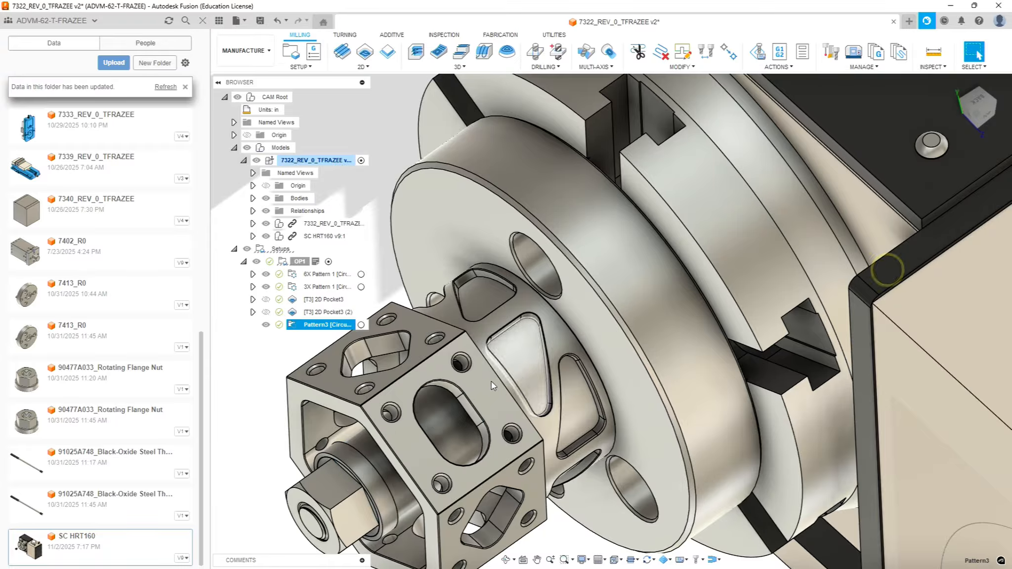
pyautogui.click(307, 326)
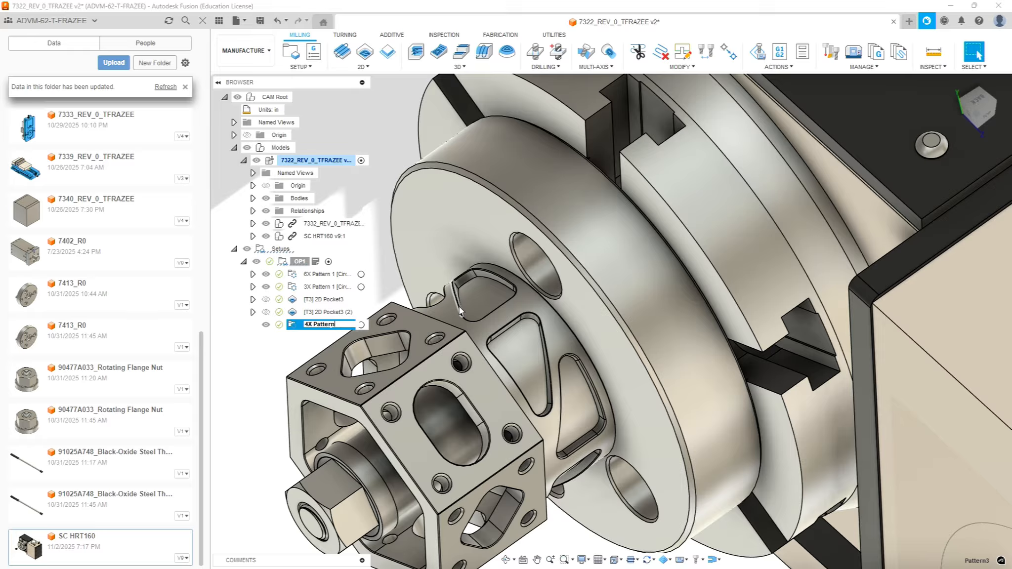
pyautogui.press('Return')
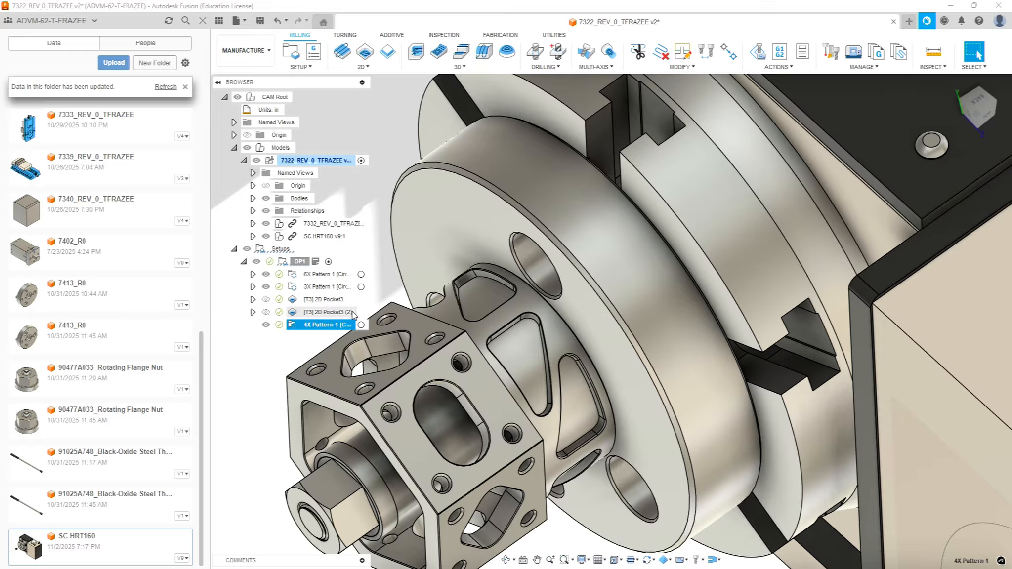
# Move the 2D Pocket3 and 2D Pocket3 (2) operations into 4X Pattern 1 and inspect the patterned toolpaths around the part
pyautogui.moveTo(323, 299); pyautogui.dragTo(321, 326)
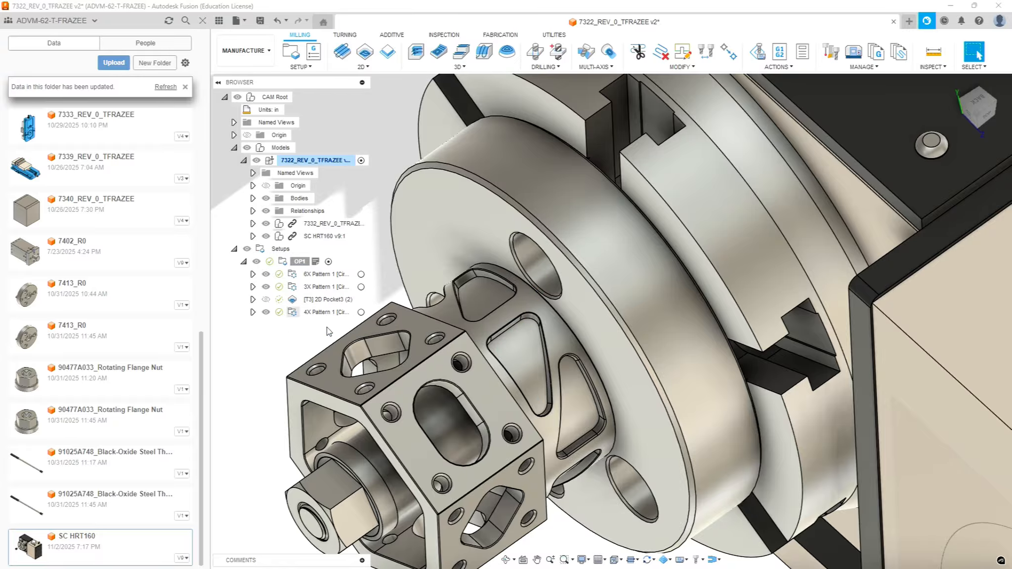
pyautogui.click(319, 313)
pyautogui.keyDown('shift'); pyautogui.moveTo(463, 334); pyautogui.dragTo(486, 315, button='middle'); pyautogui.keyUp('shift')
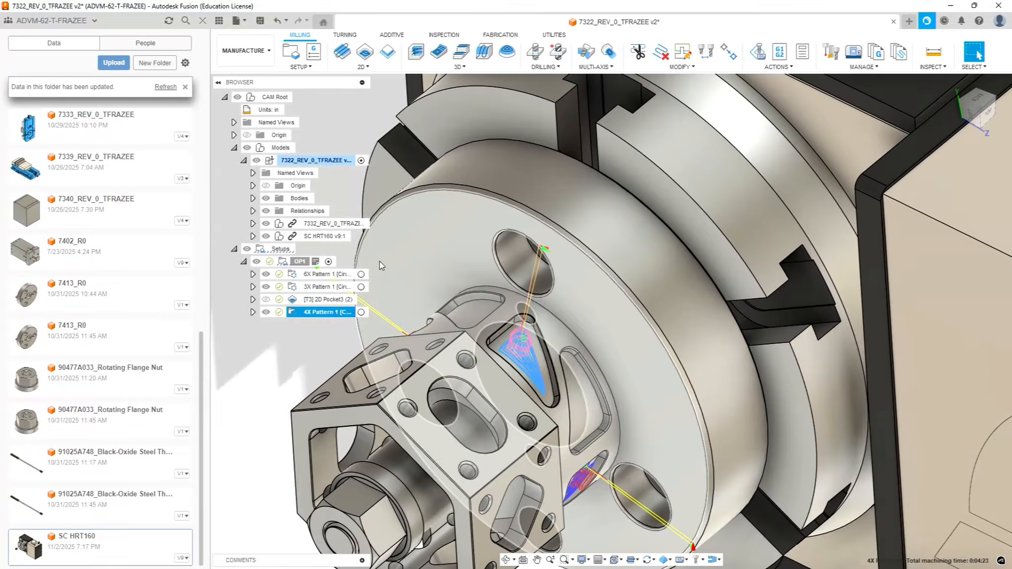
pyautogui.moveTo(331, 299); pyautogui.dragTo(328, 314)
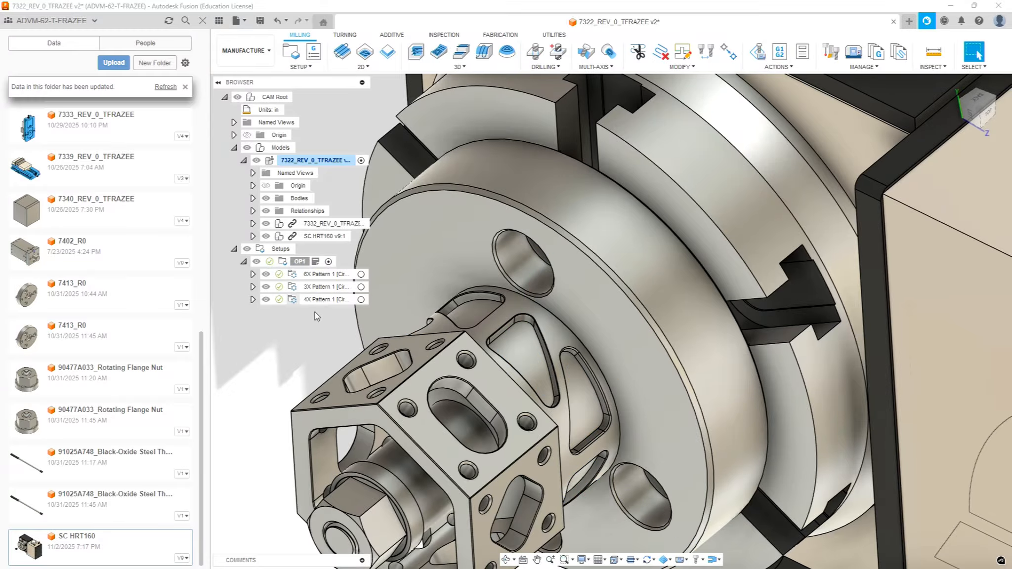
pyautogui.click(316, 300)
pyautogui.keyDown('shift'); pyautogui.moveTo(458, 410); pyautogui.dragTo(514, 355, button='middle'); pyautogui.keyUp('shift')
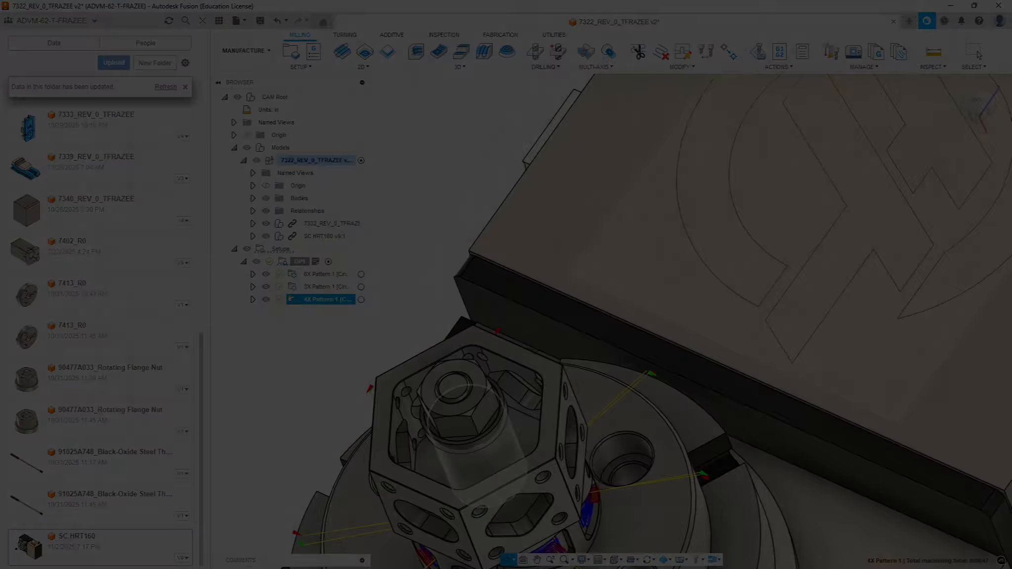